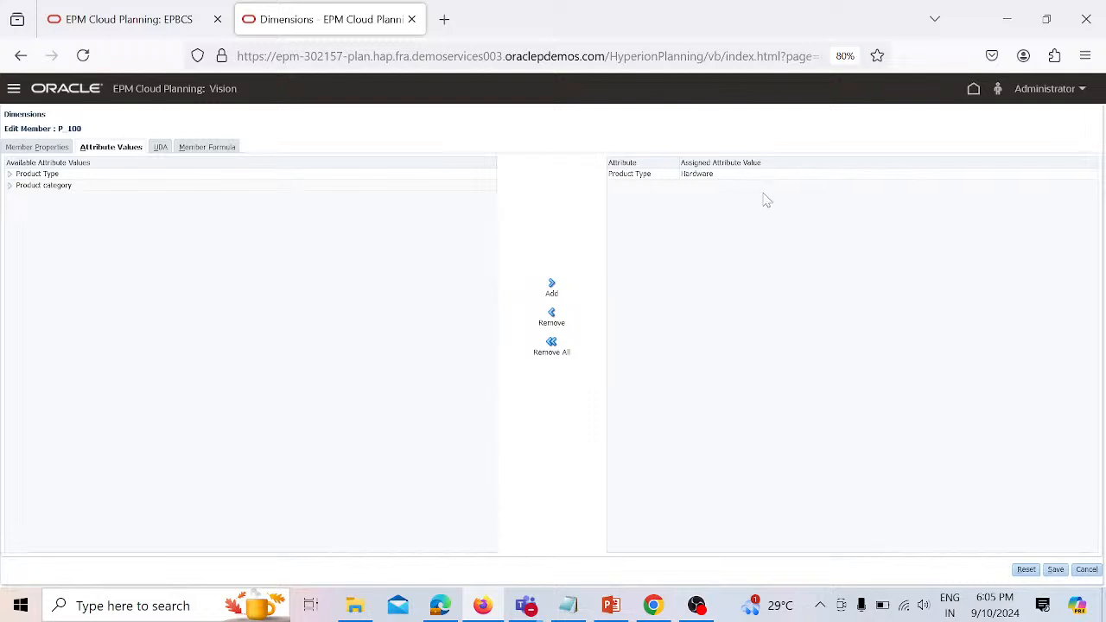
- Review the attribute values assigned to member P_100 and close the member editor without saving
click(701, 173)
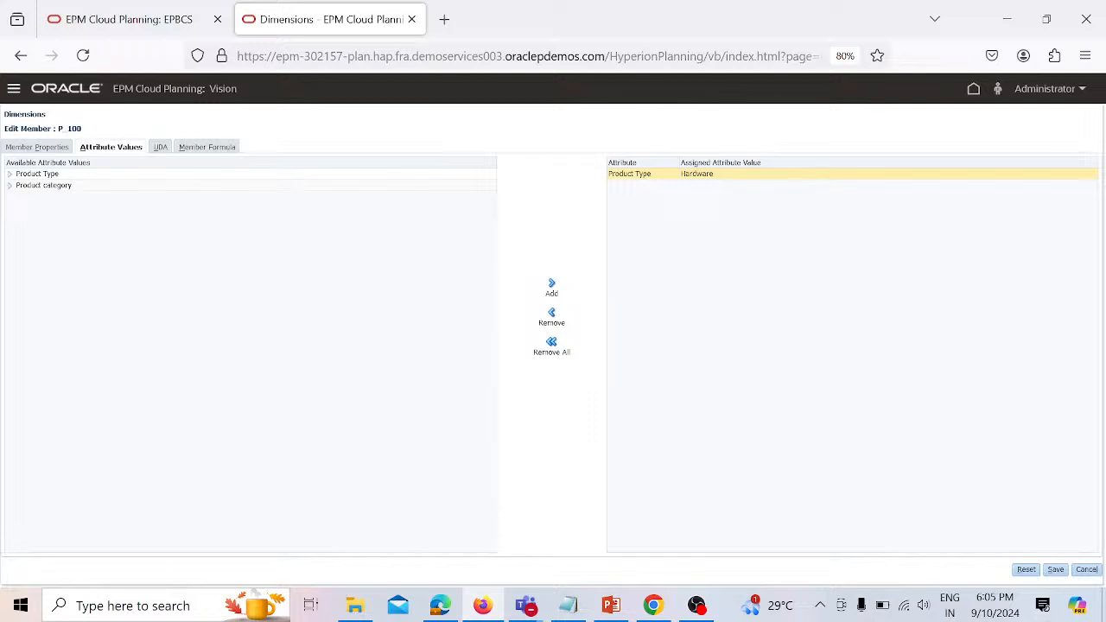
click(143, 174)
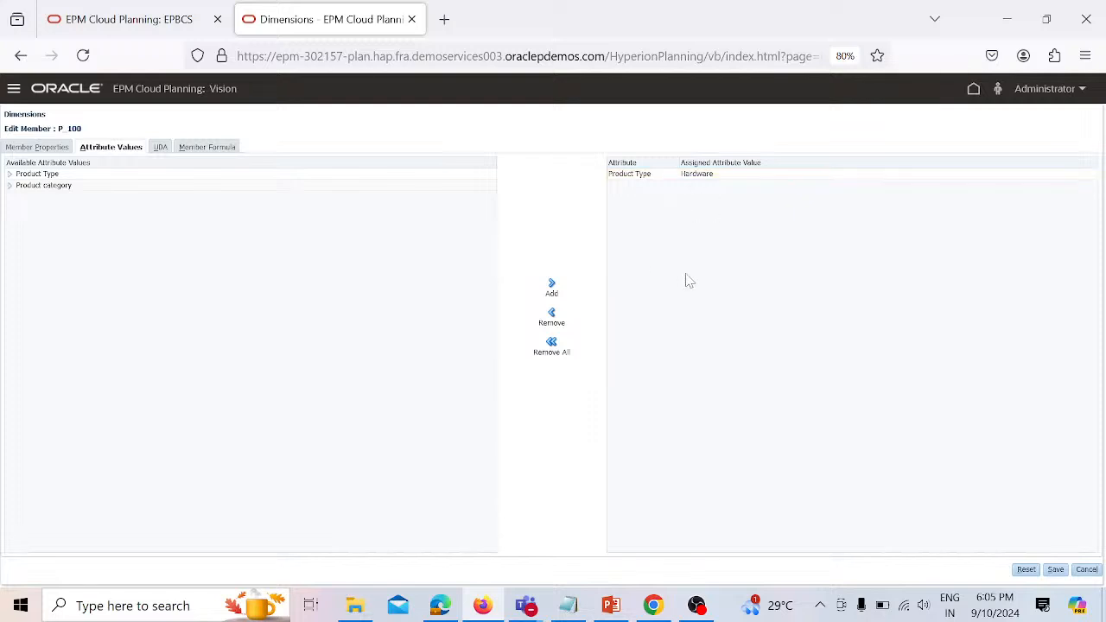
click(1088, 571)
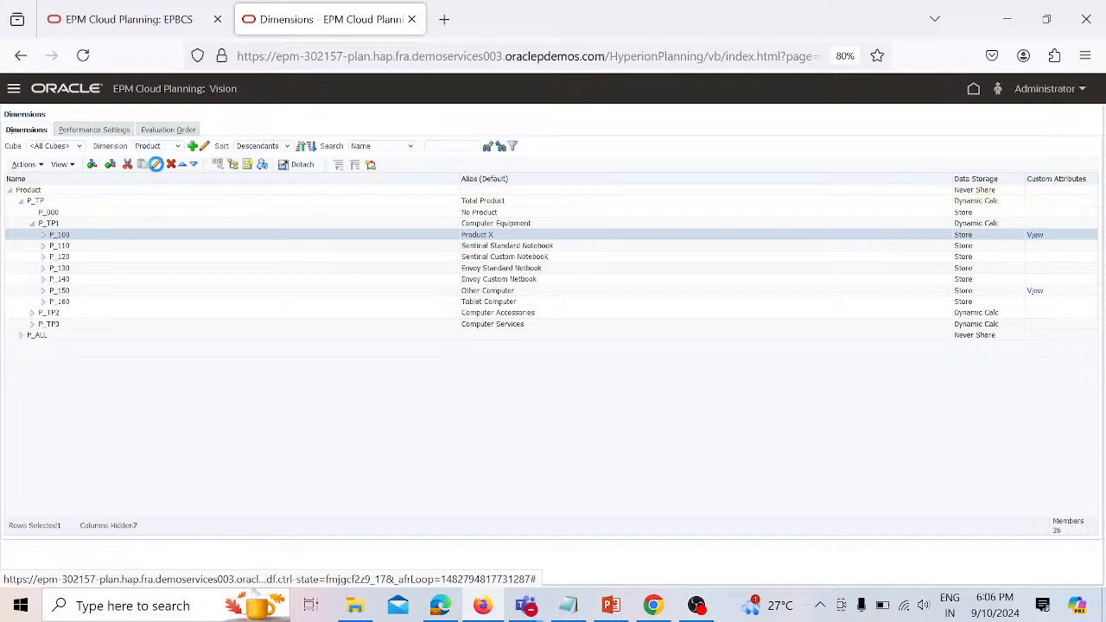
- Edit member P_100 and create a new UDA named Release date
click(155, 164)
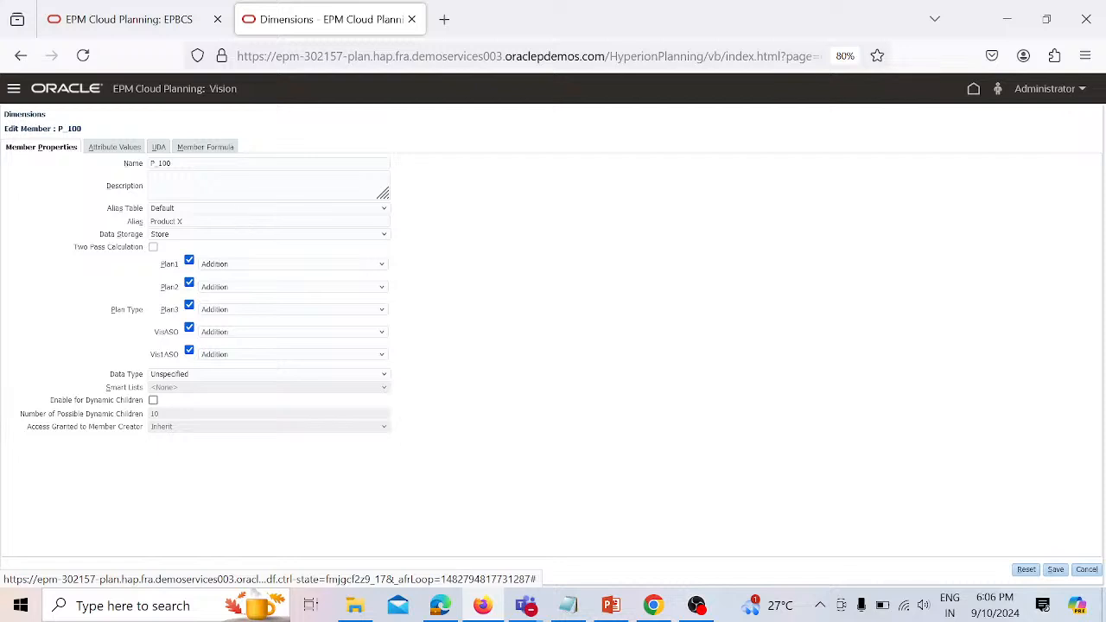
click(160, 148)
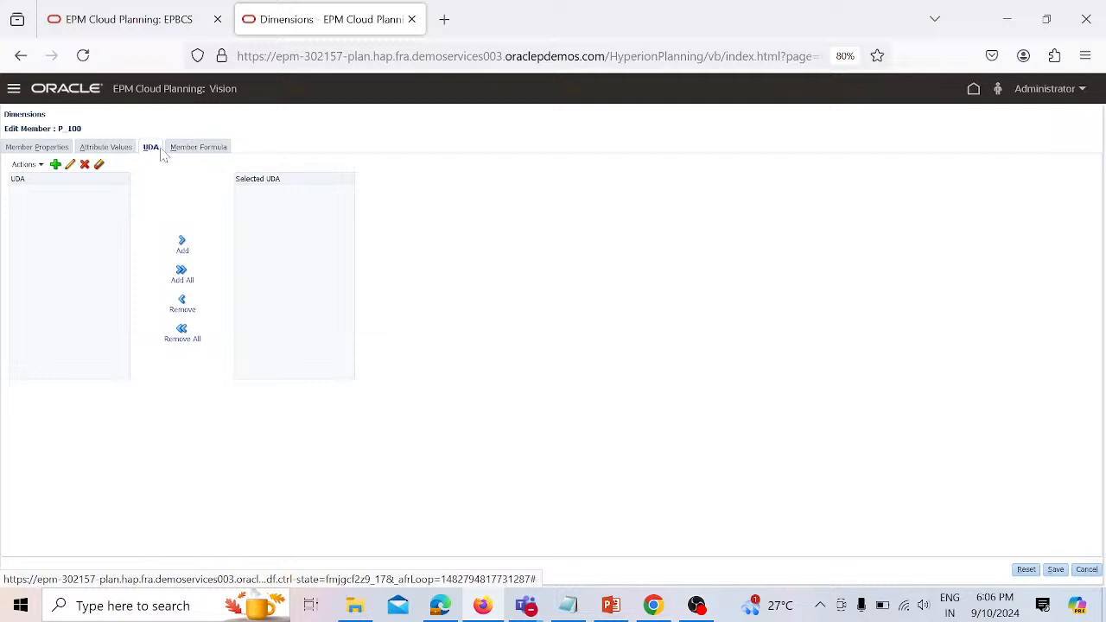
click(55, 165)
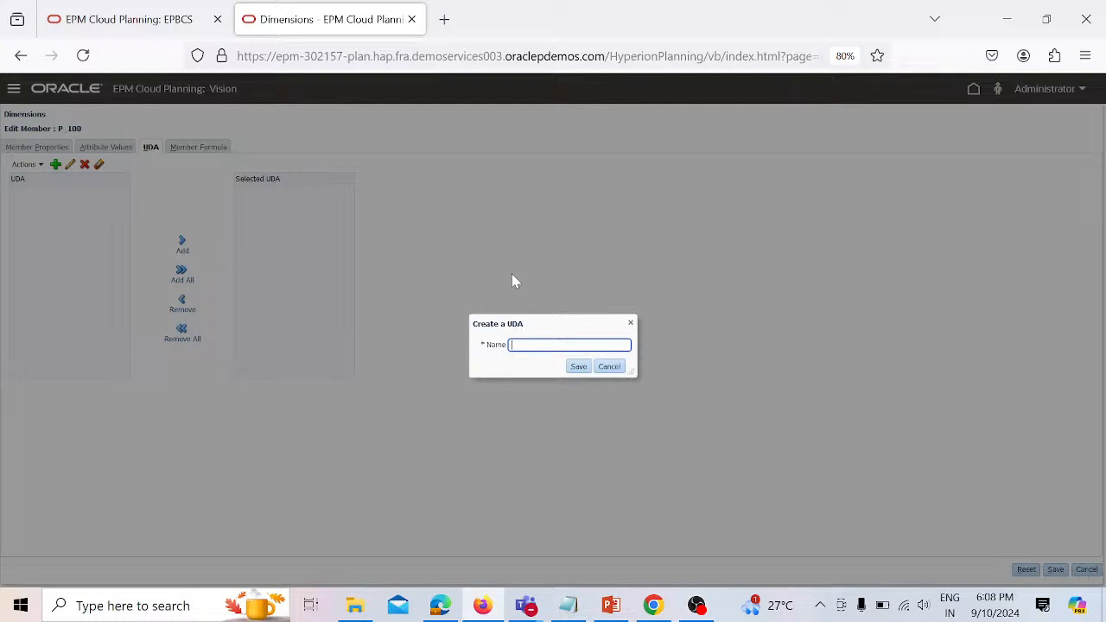
text(Release date)
click(588, 366)
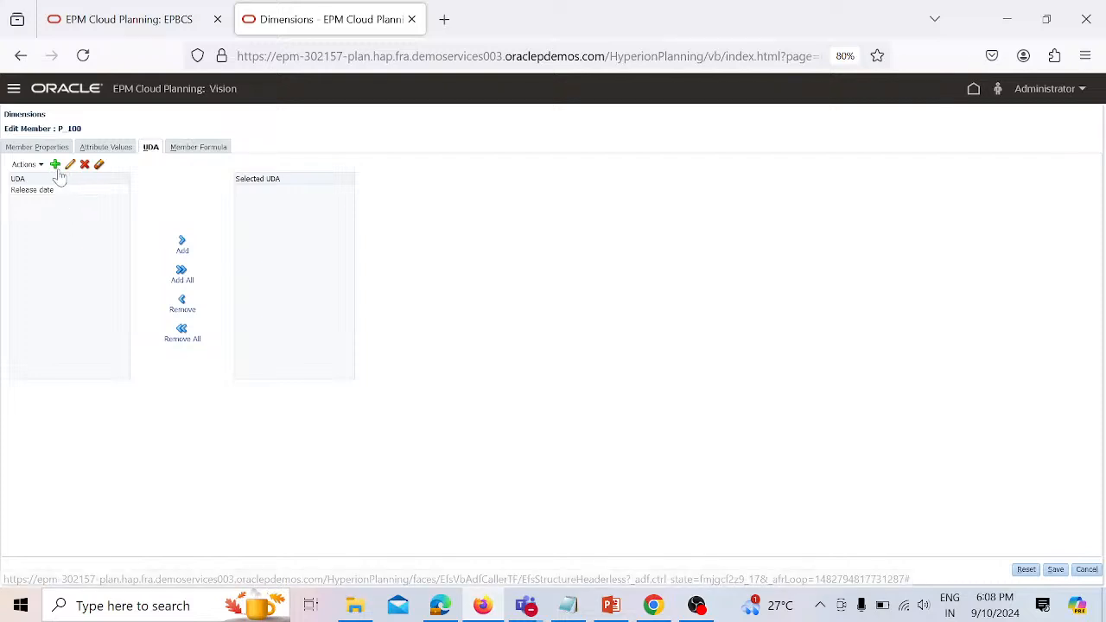
- Create another UDA named product lifecycle for the member
click(54, 164)
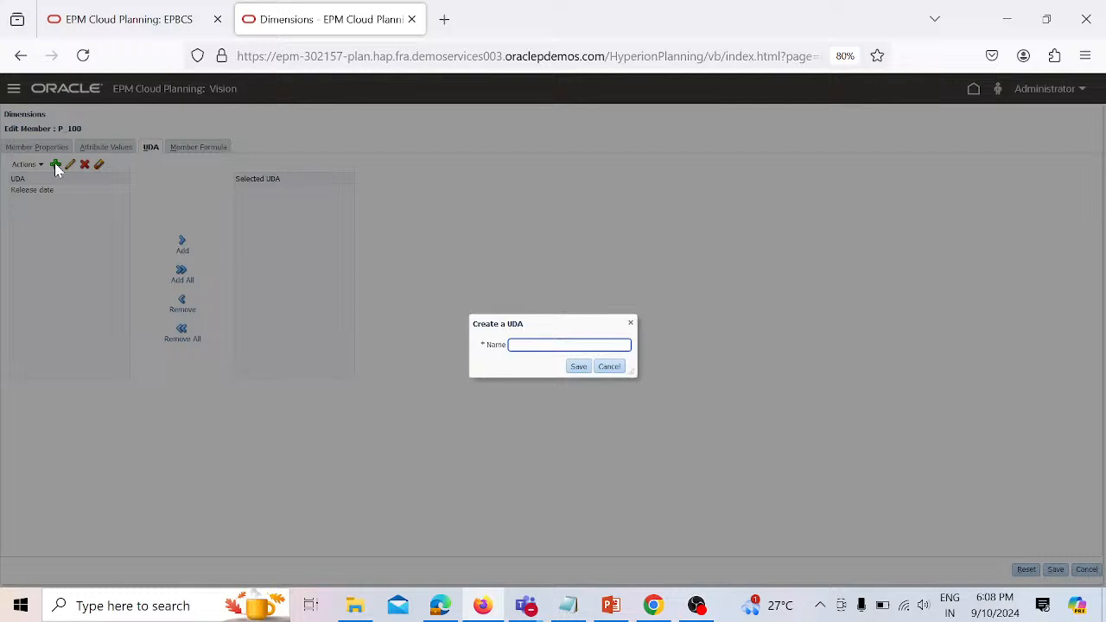
text(product lifecycle)
click(579, 366)
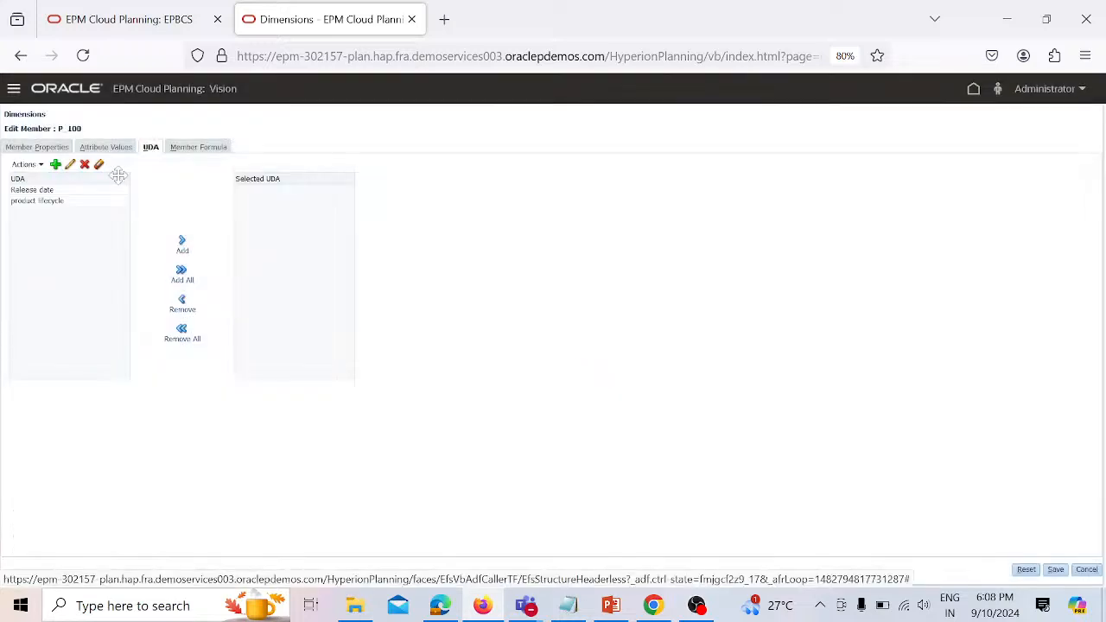
- Create a third UDA named Channel
click(57, 166)
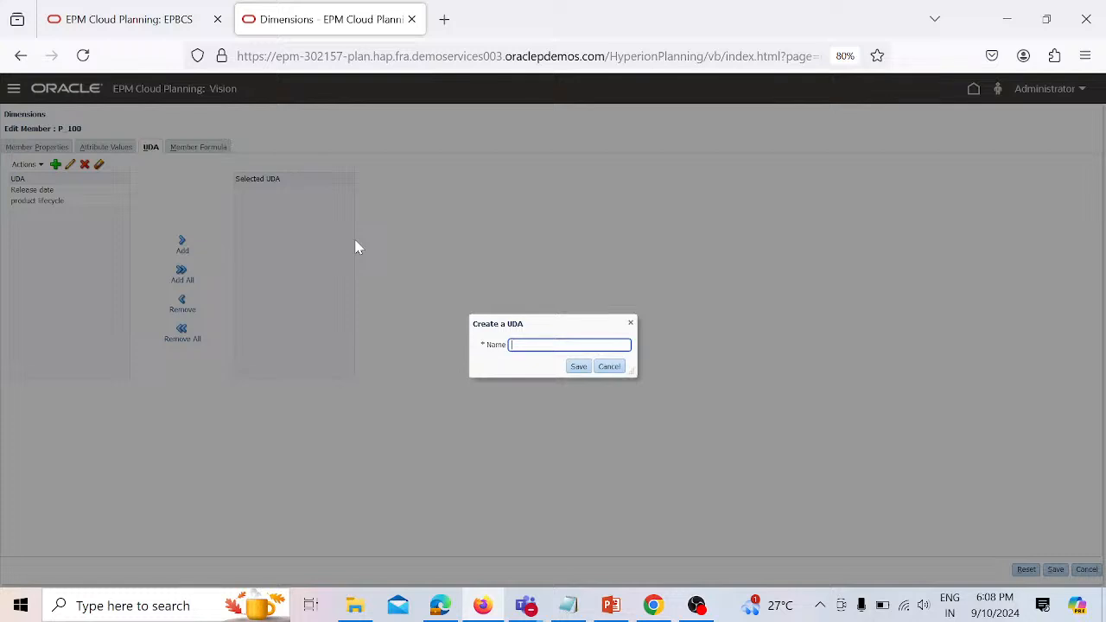
text(Channel)
click(587, 370)
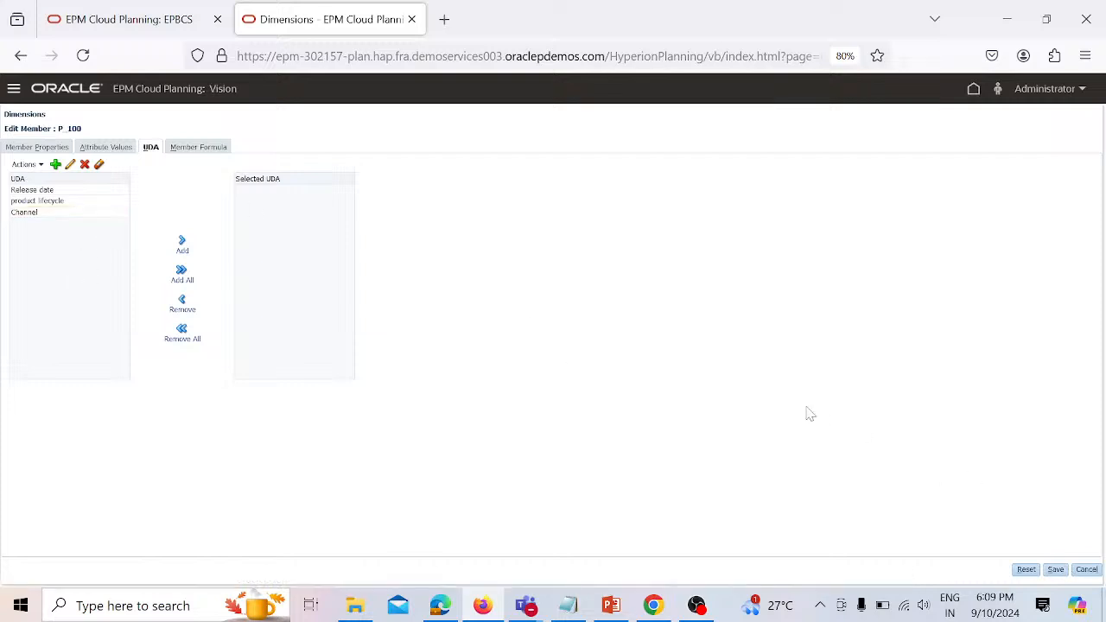
- Assign the Release date and Channel UDAs to P_100 and save the member
click(97, 192)
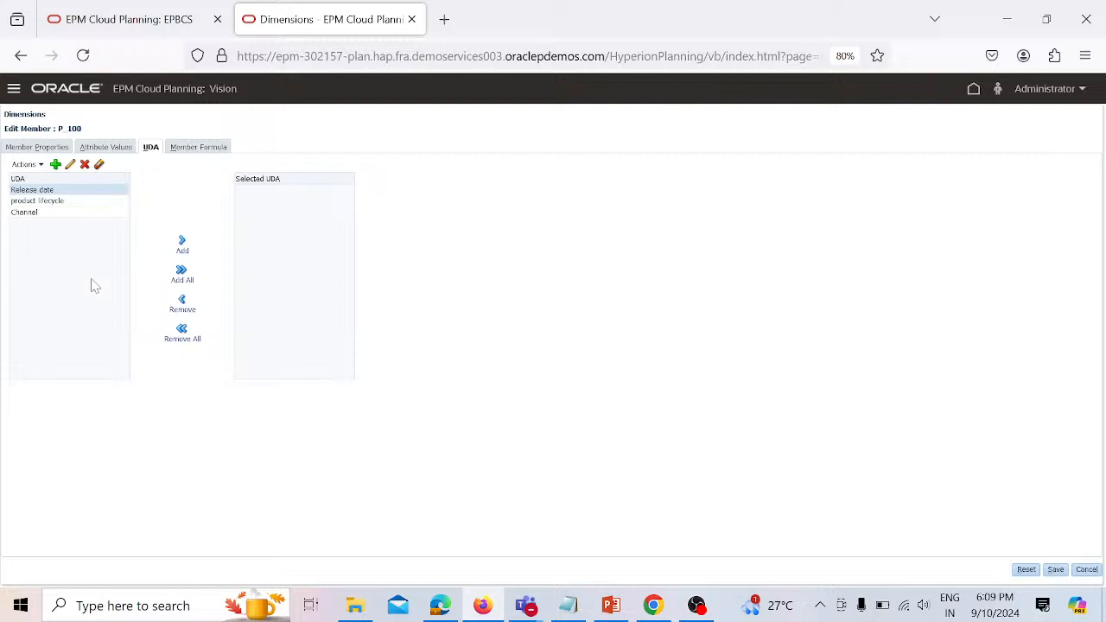
click(182, 242)
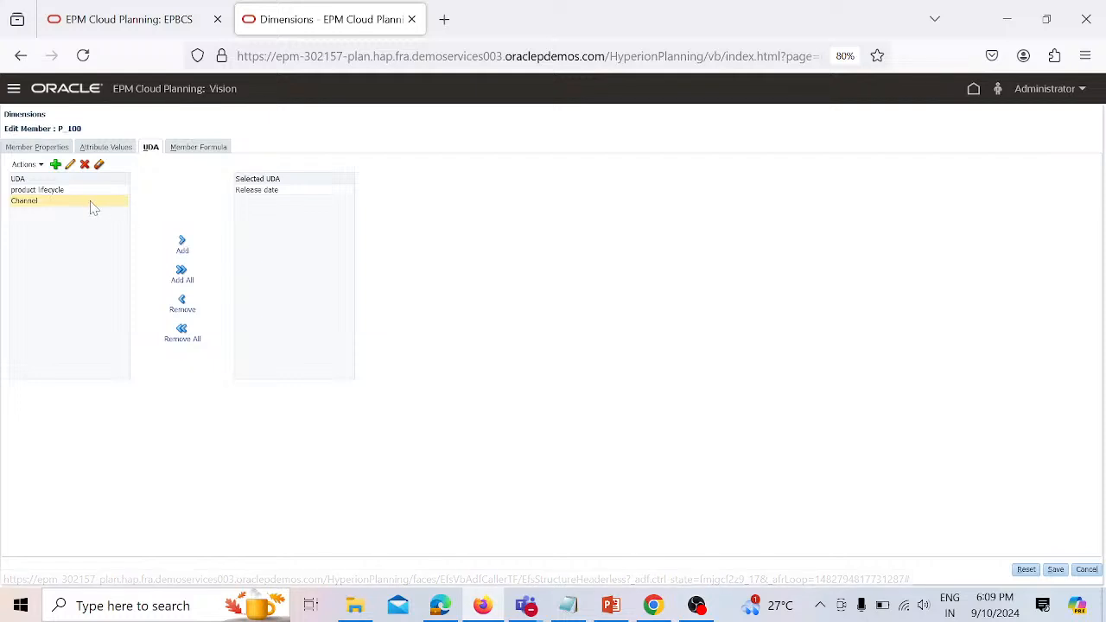
click(183, 241)
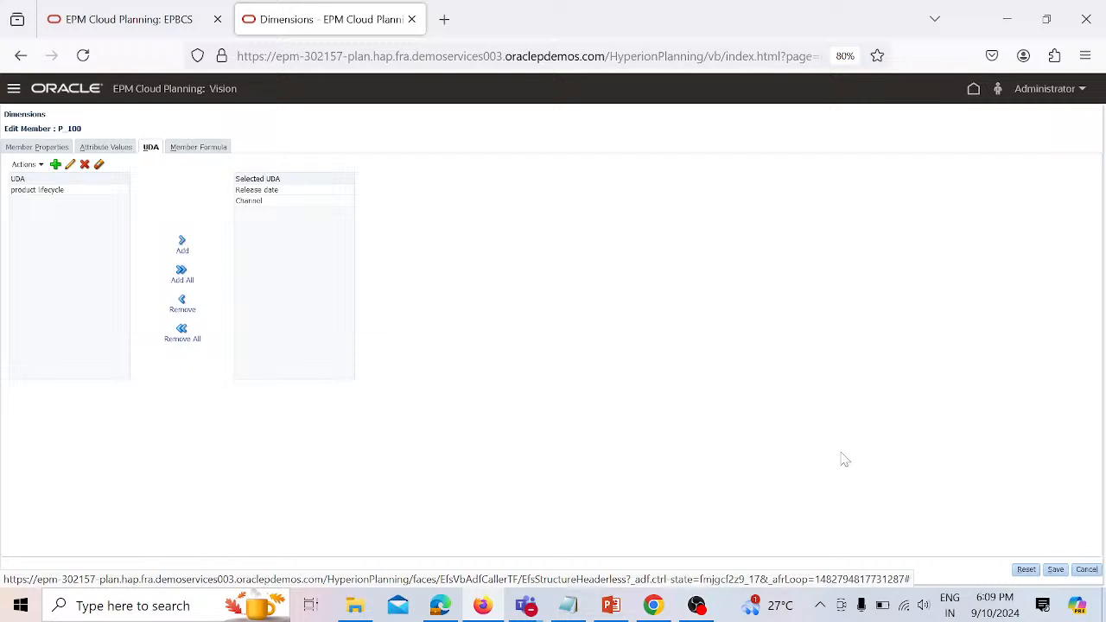
click(1064, 573)
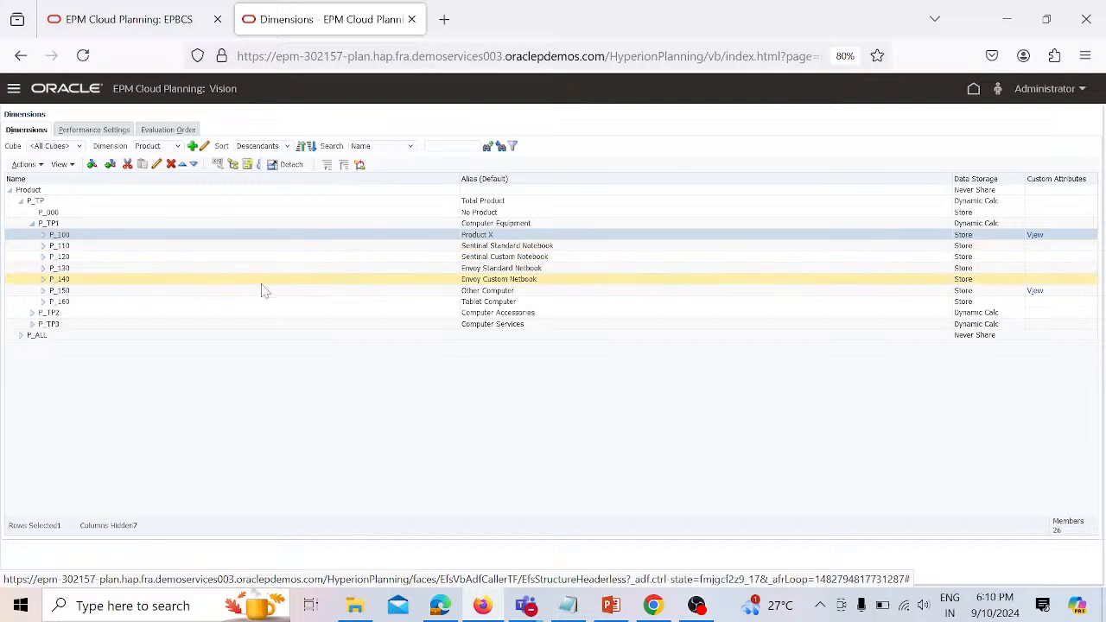
- Reopen P_100 to review its attribute values and selected UDAs, then close the editor
click(156, 164)
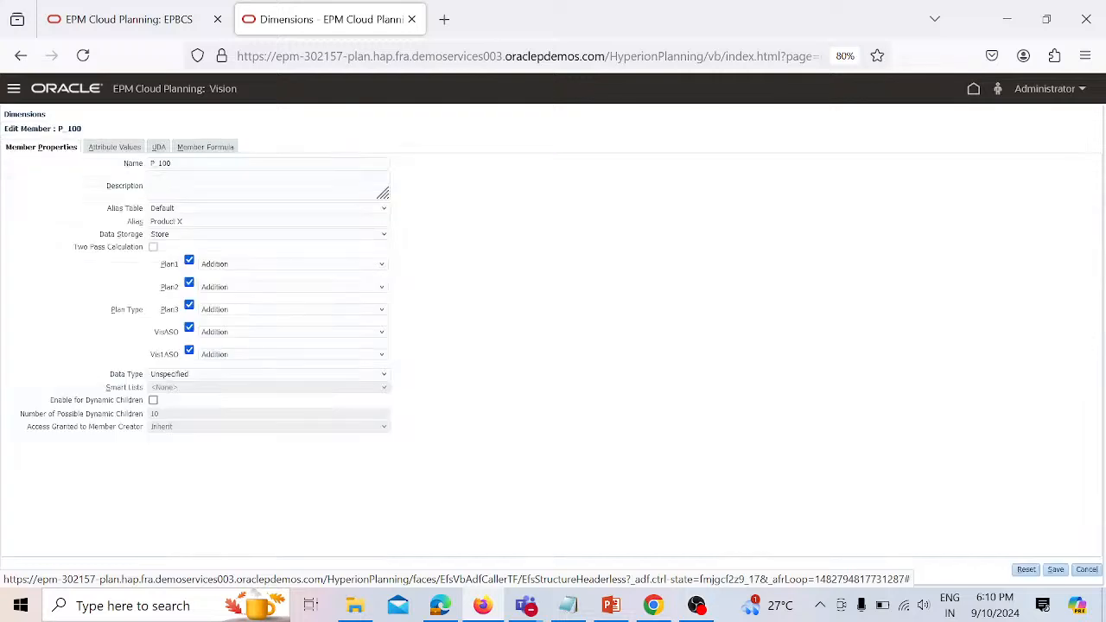
click(129, 149)
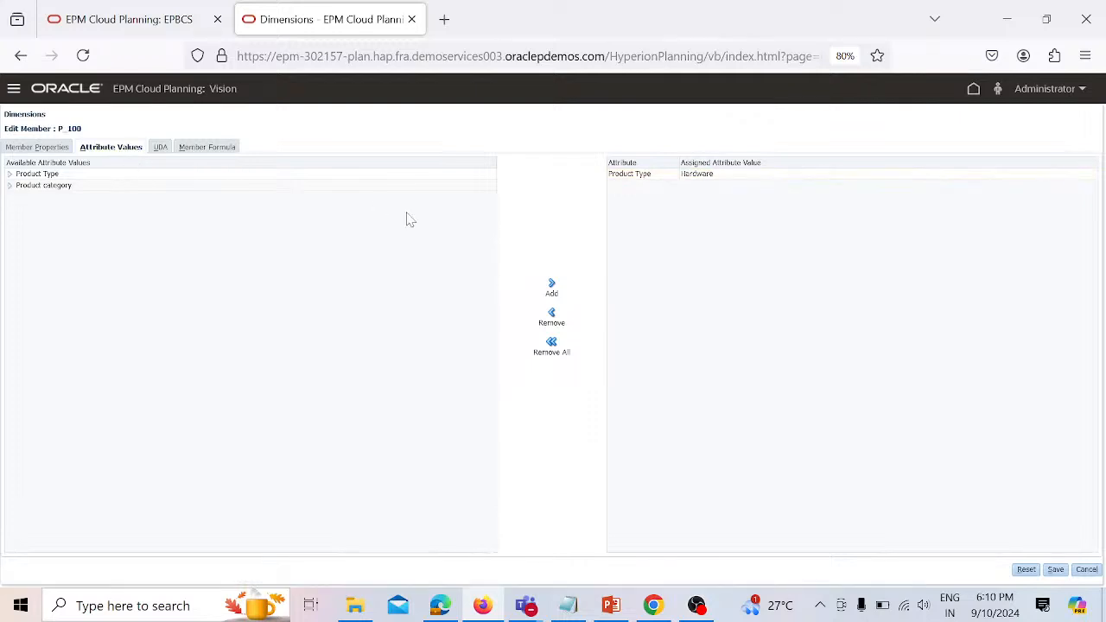
click(155, 149)
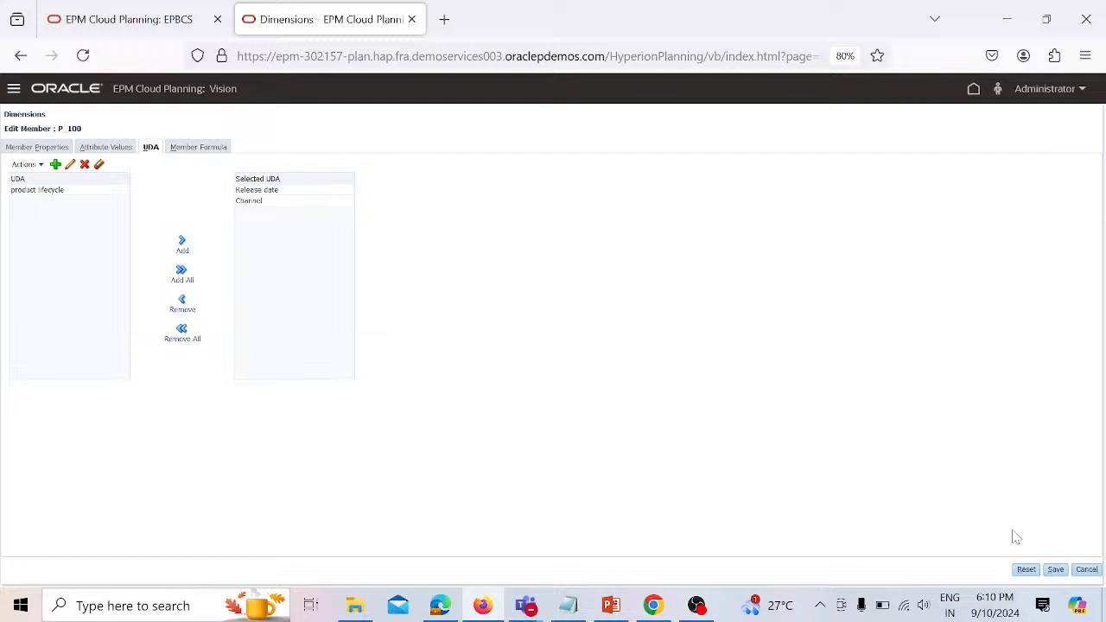
click(1086, 570)
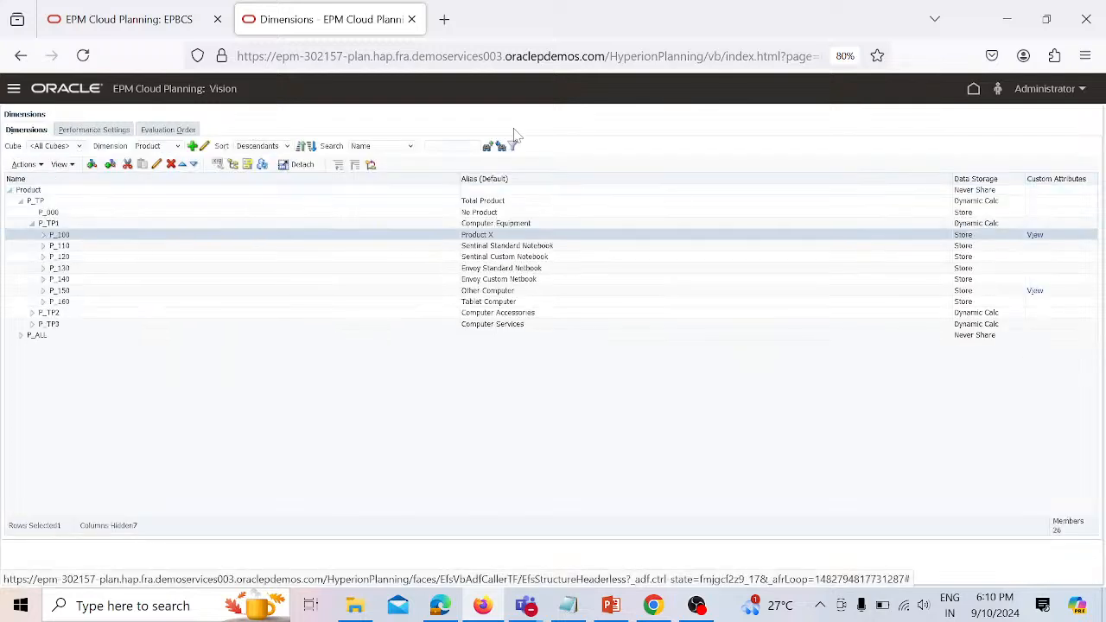
- Refresh the database and close the cube refresh progress dialog when finished
click(263, 166)
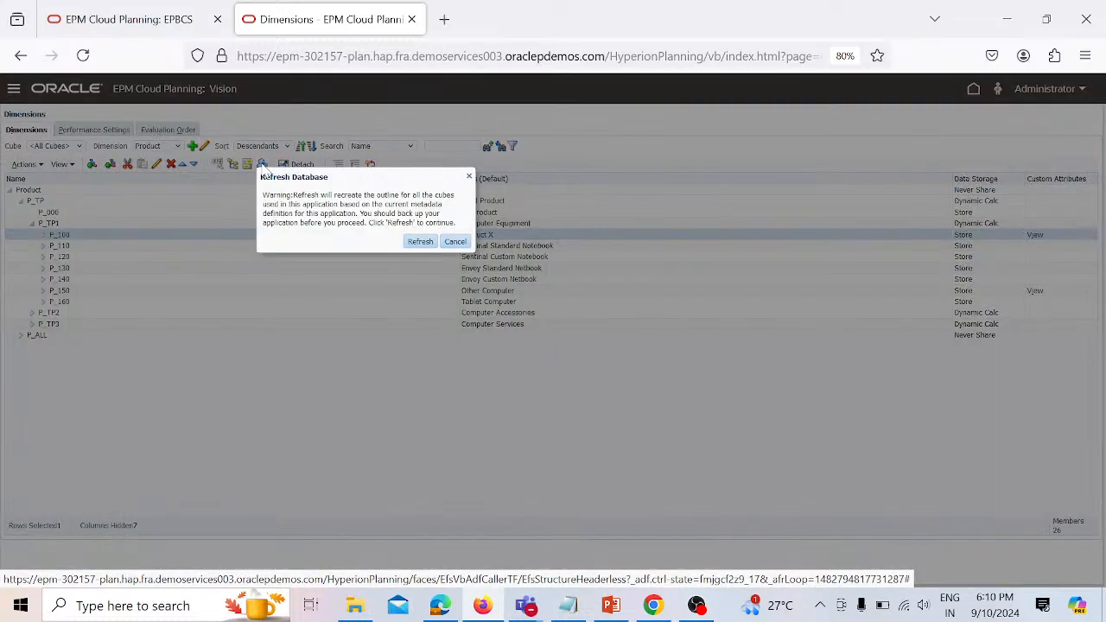
click(420, 241)
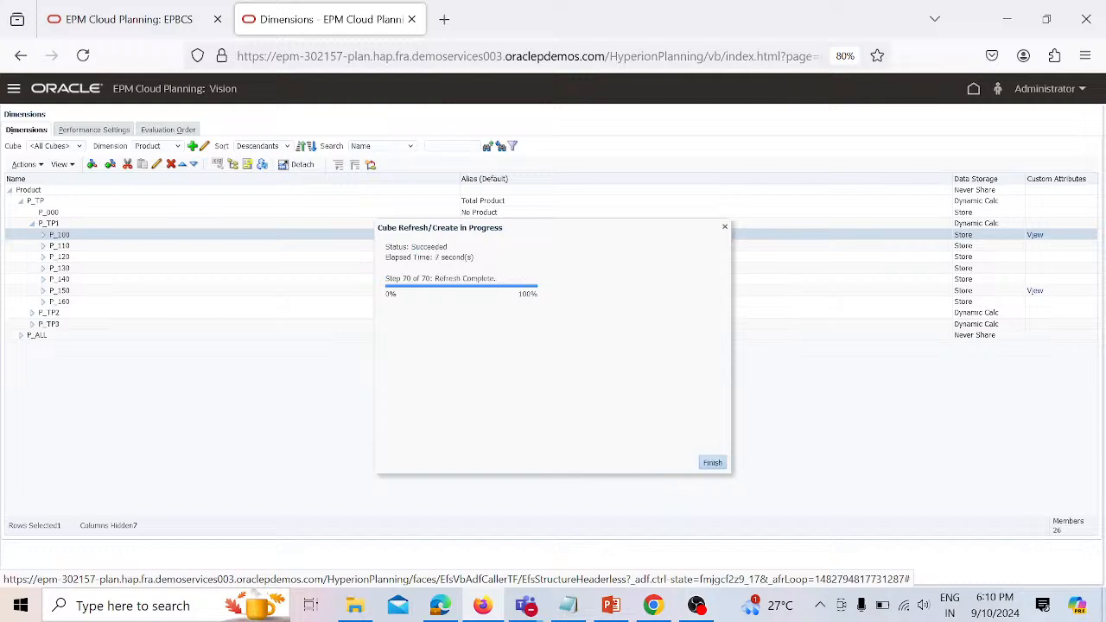
click(712, 463)
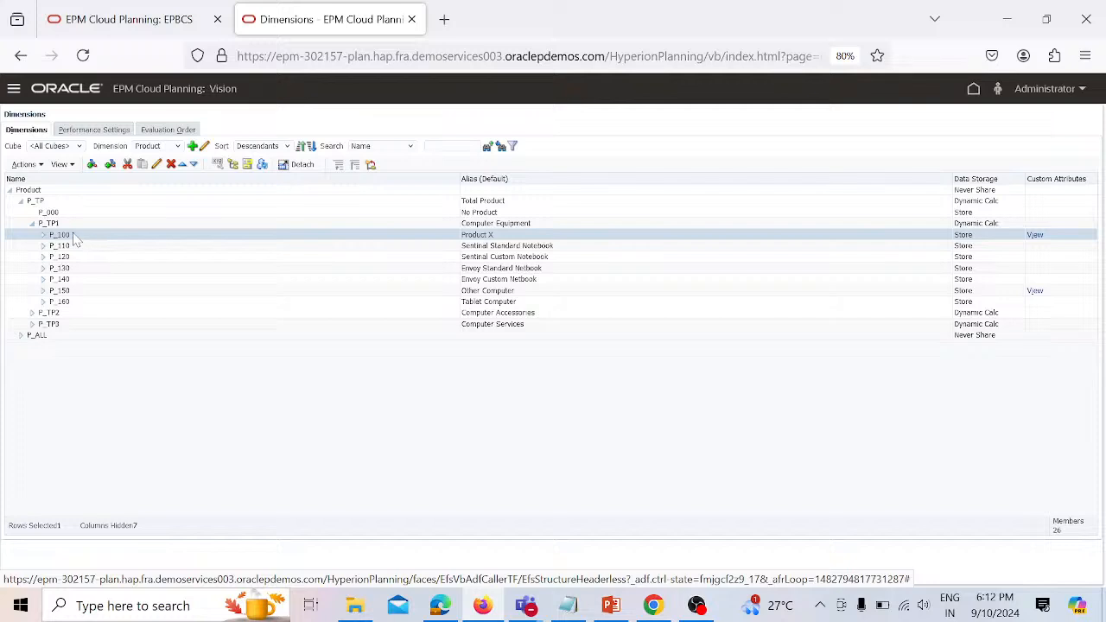
- Expand Computer Accessories (P_TP2) and add a sibling of P_280 named P_100
click(32, 313)
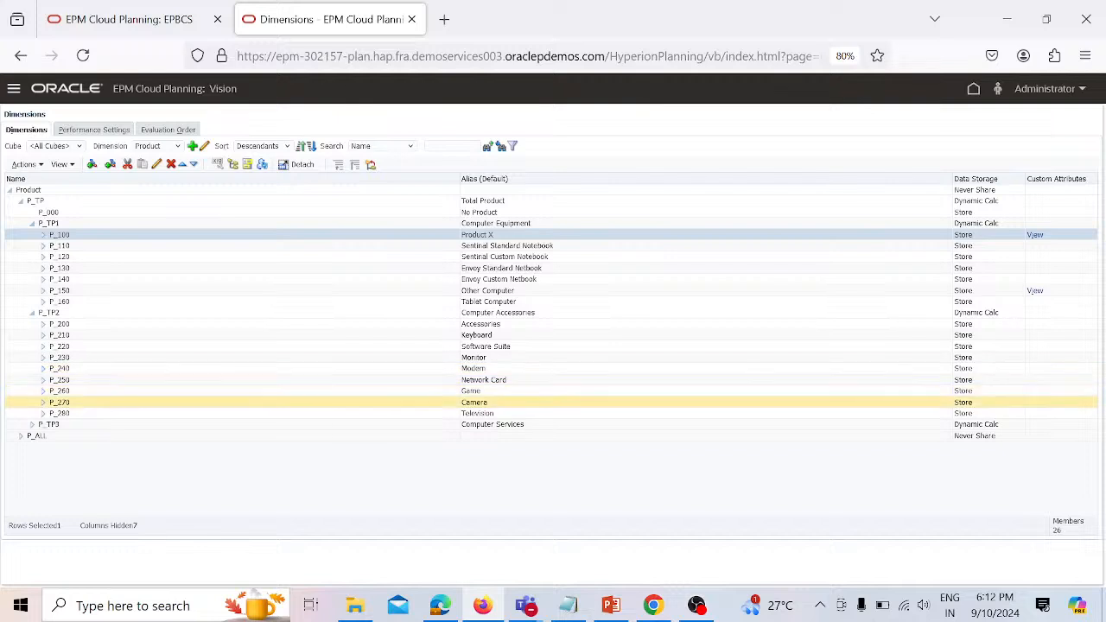
click(77, 418)
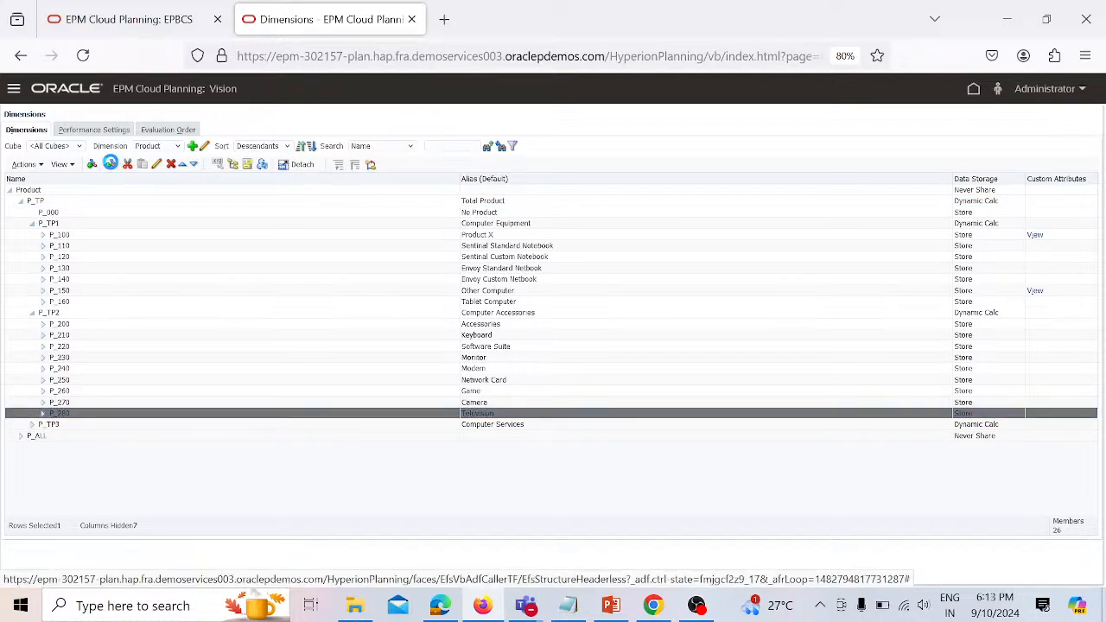
click(110, 165)
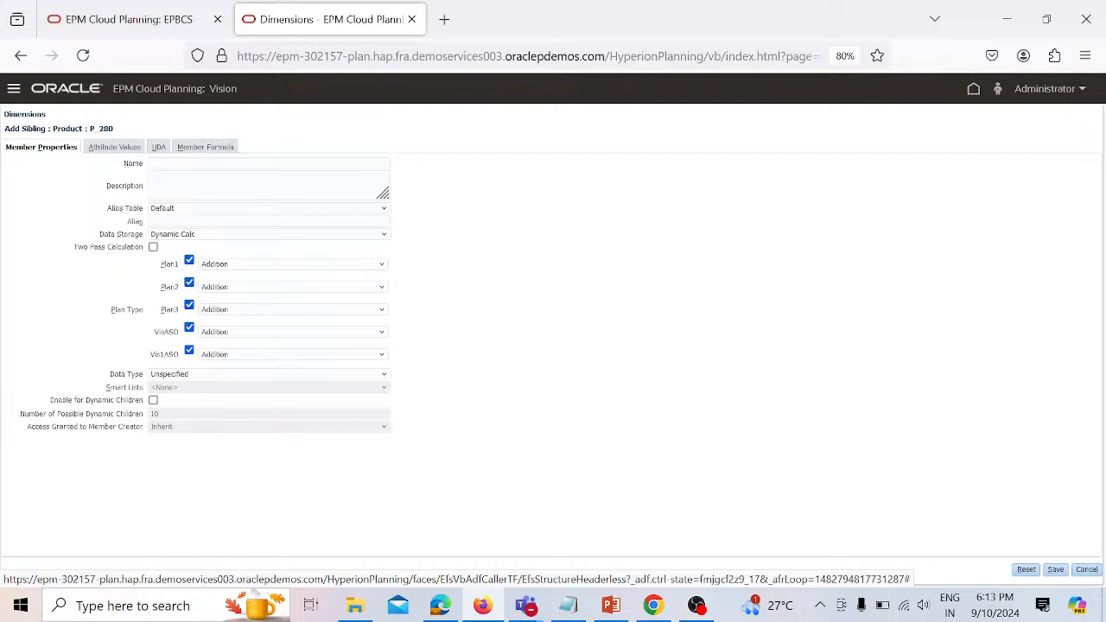
click(216, 163)
text(P)
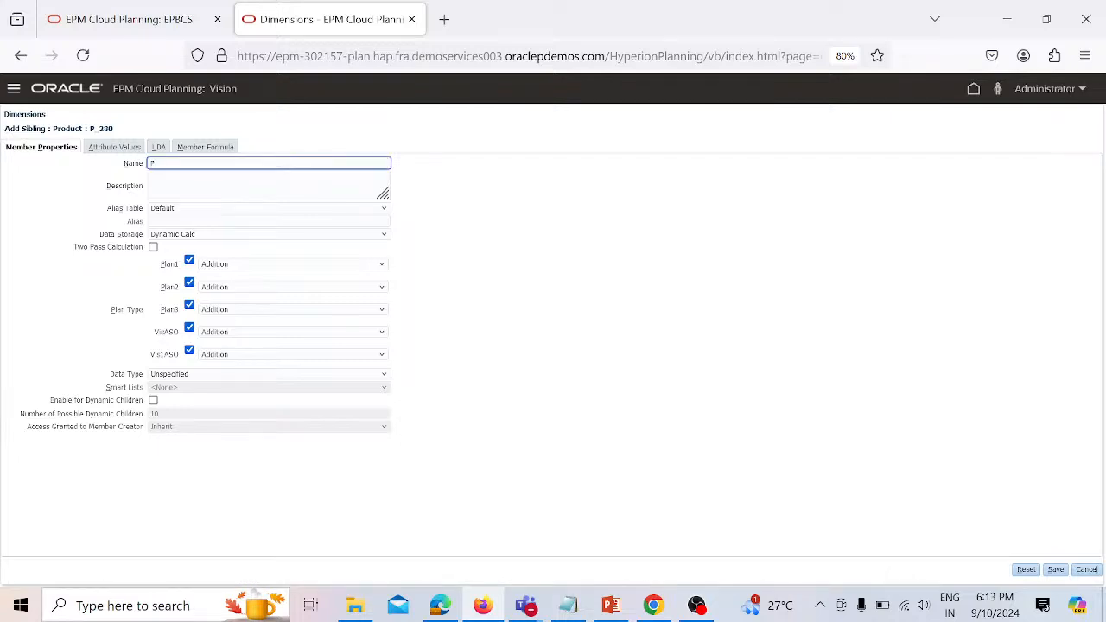
text(_100)
- Set the new member's data storage to Shared, acknowledge the warning, and save it
click(385, 236)
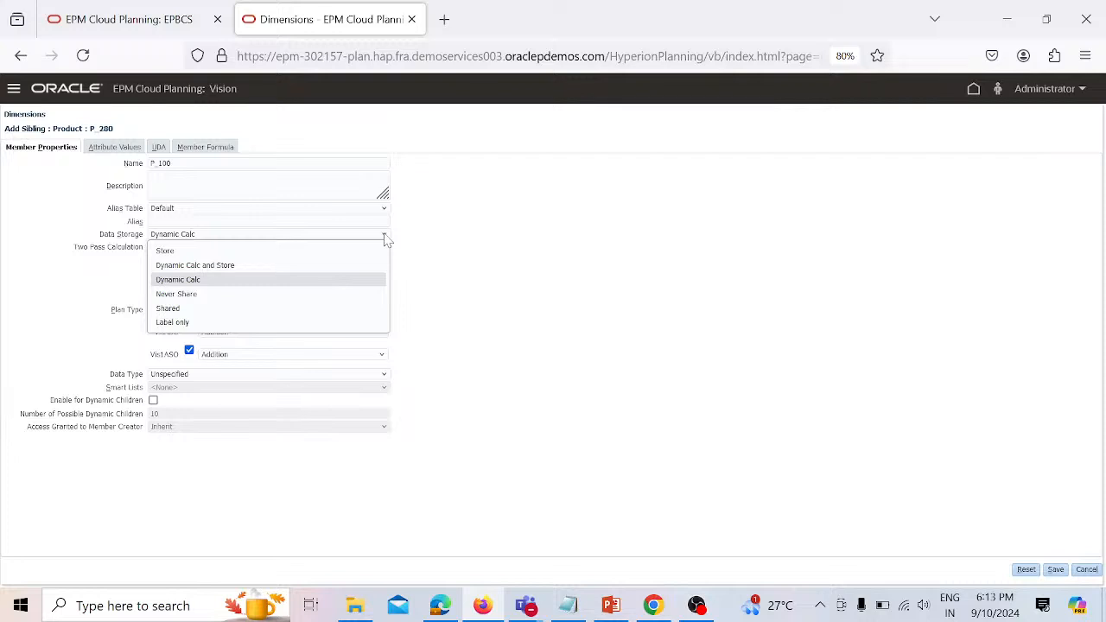
click(308, 309)
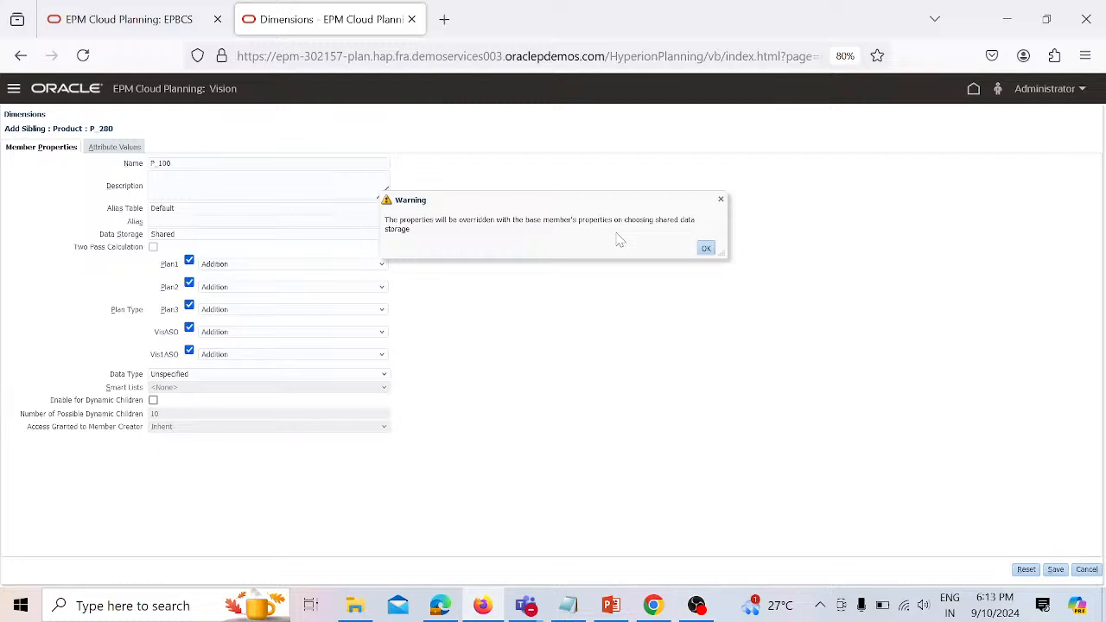
click(706, 248)
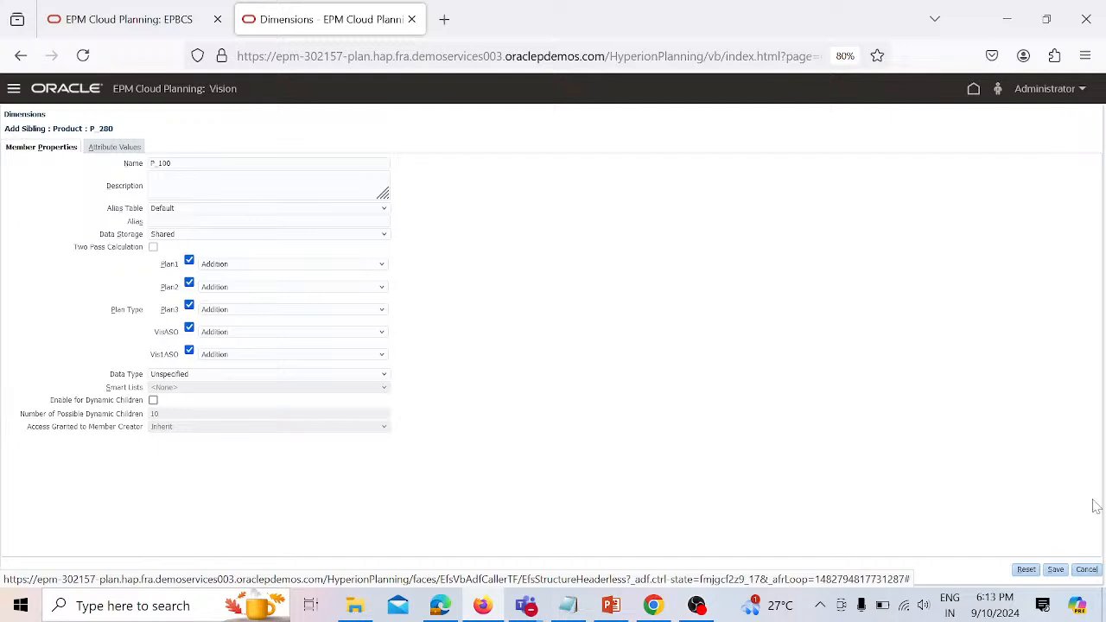
click(1057, 571)
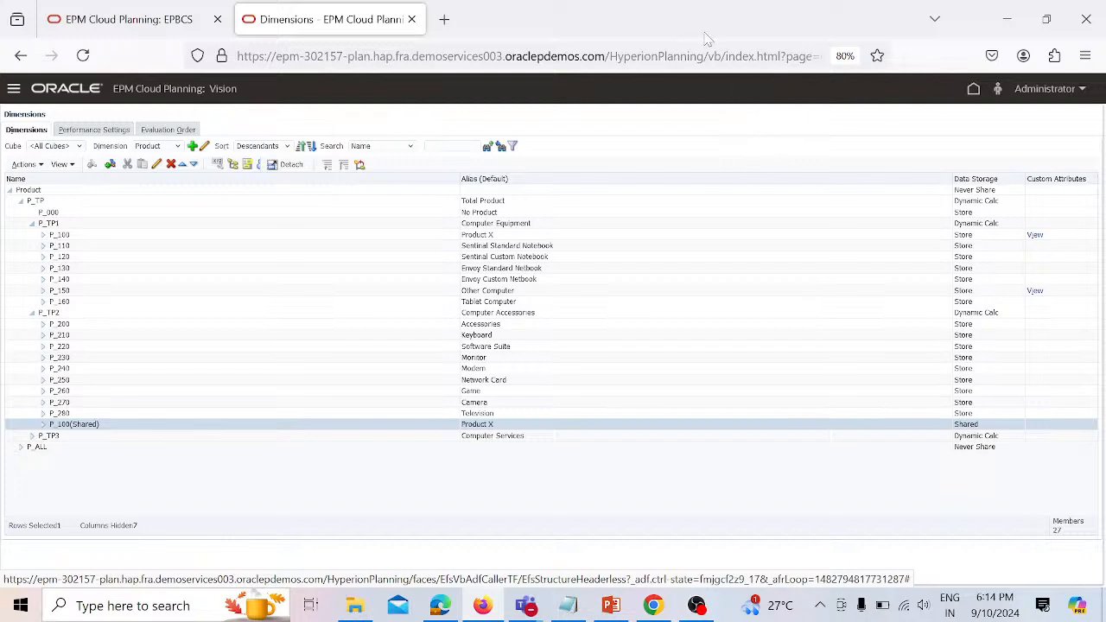
click(656, 26)
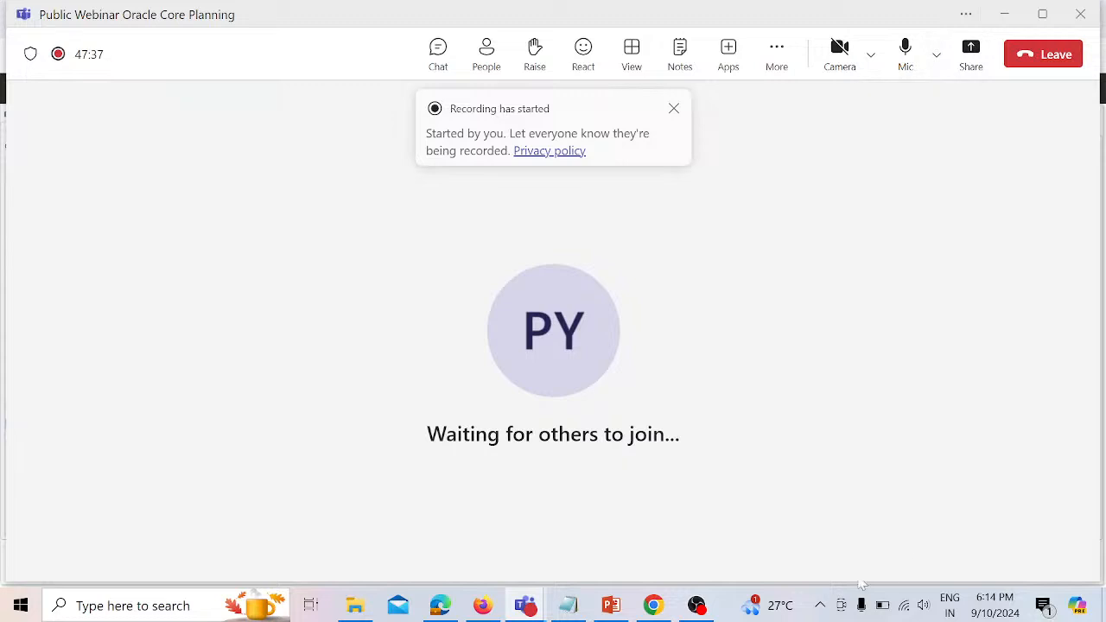
mouse_move(711, 614)
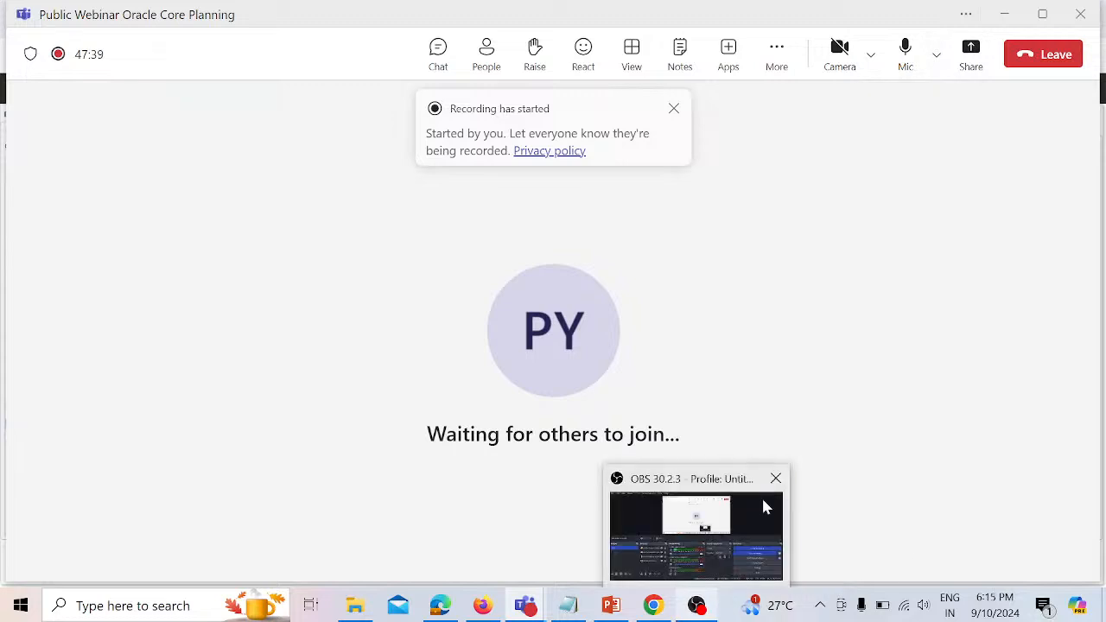
mouse_move(780, 484)
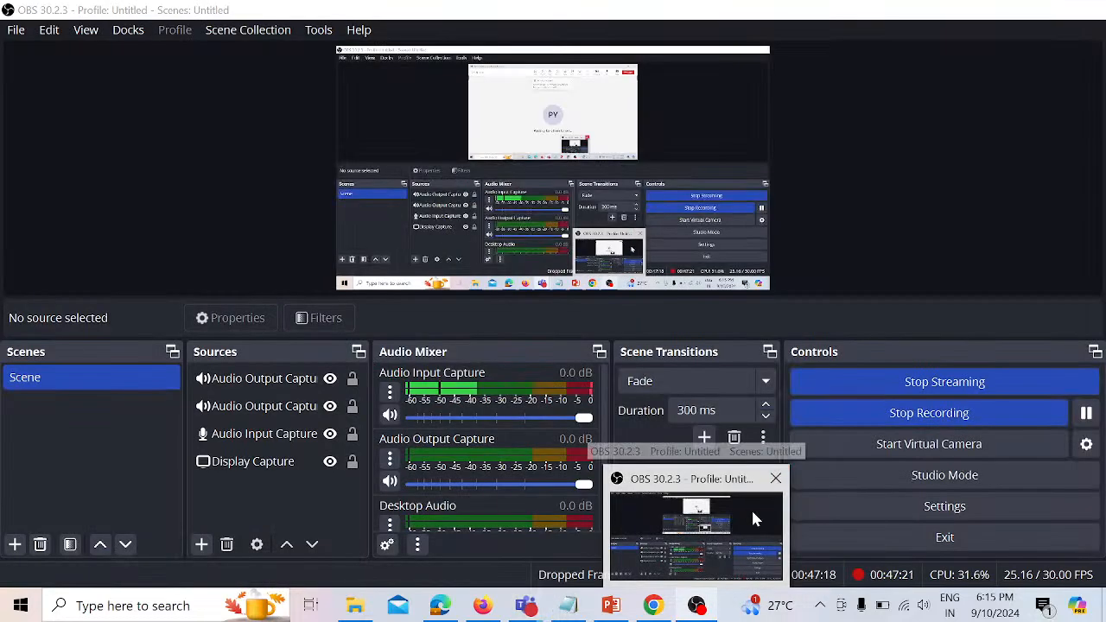
click(751, 508)
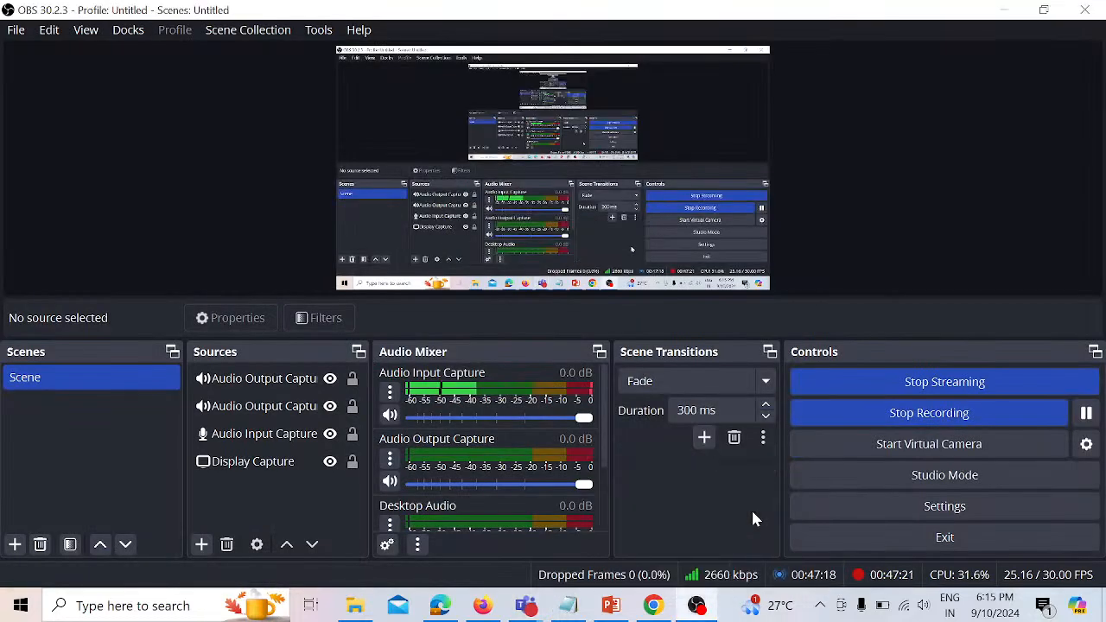
click(979, 418)
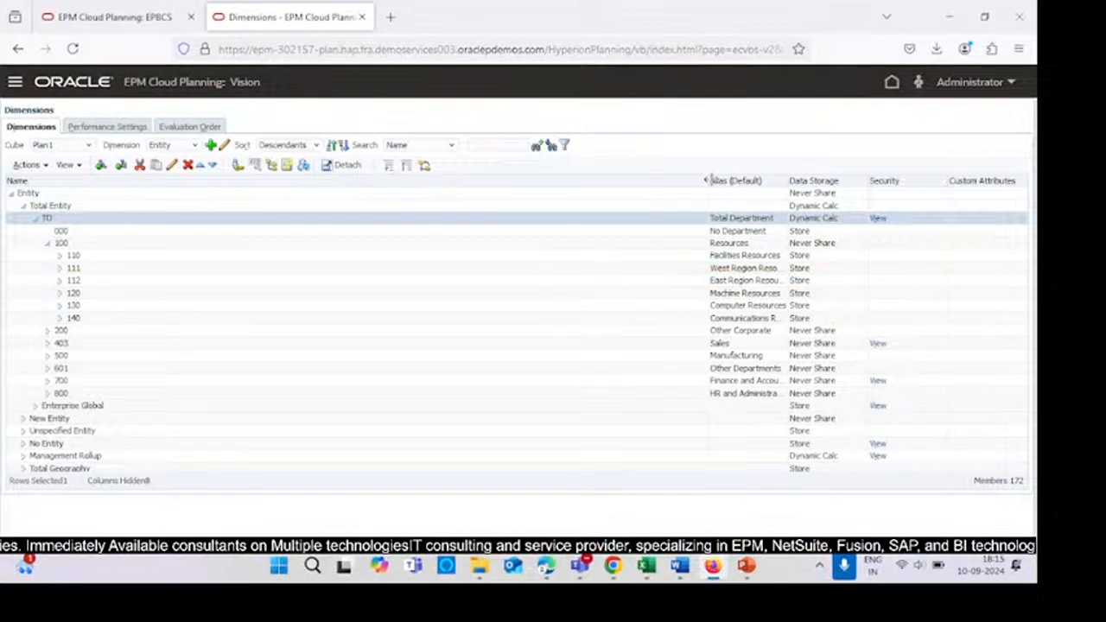
- Narrow the Name column in the Entity dimension grid
drag(707, 180, 45, 344)
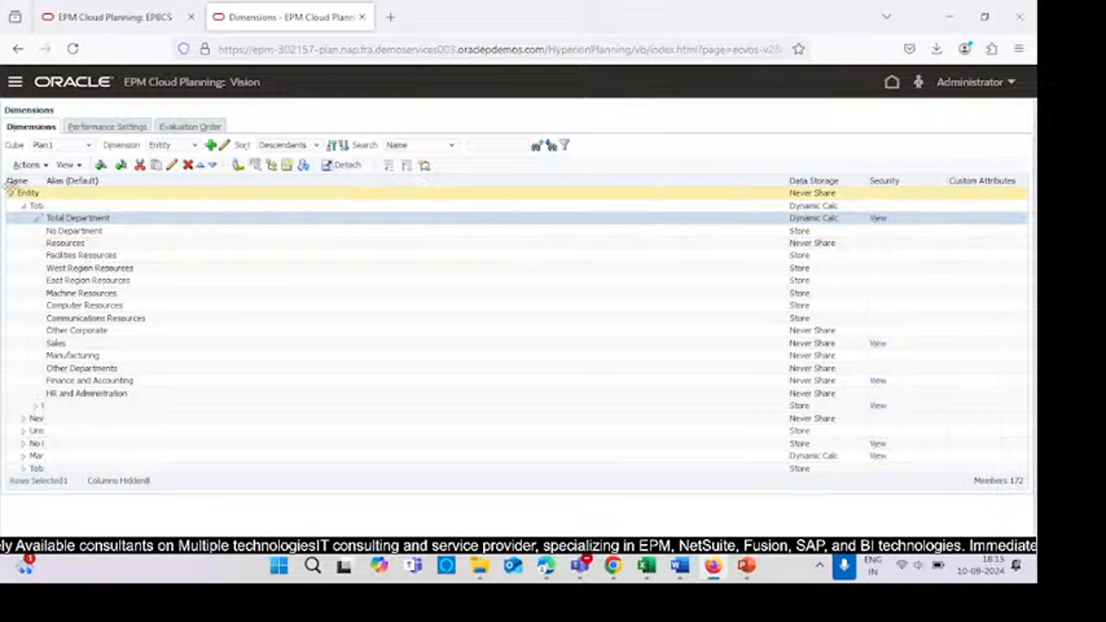
- Widen the Name column in the Entity dimension grid so the member names show in full
drag(17, 181, 154, 181)
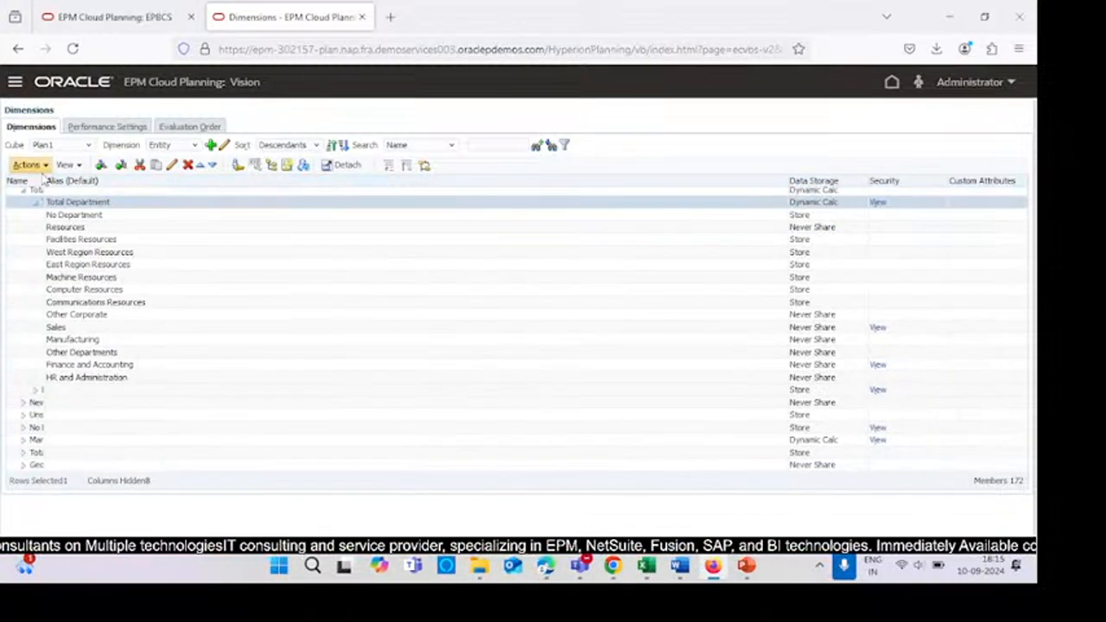
drag(38, 181, 297, 181)
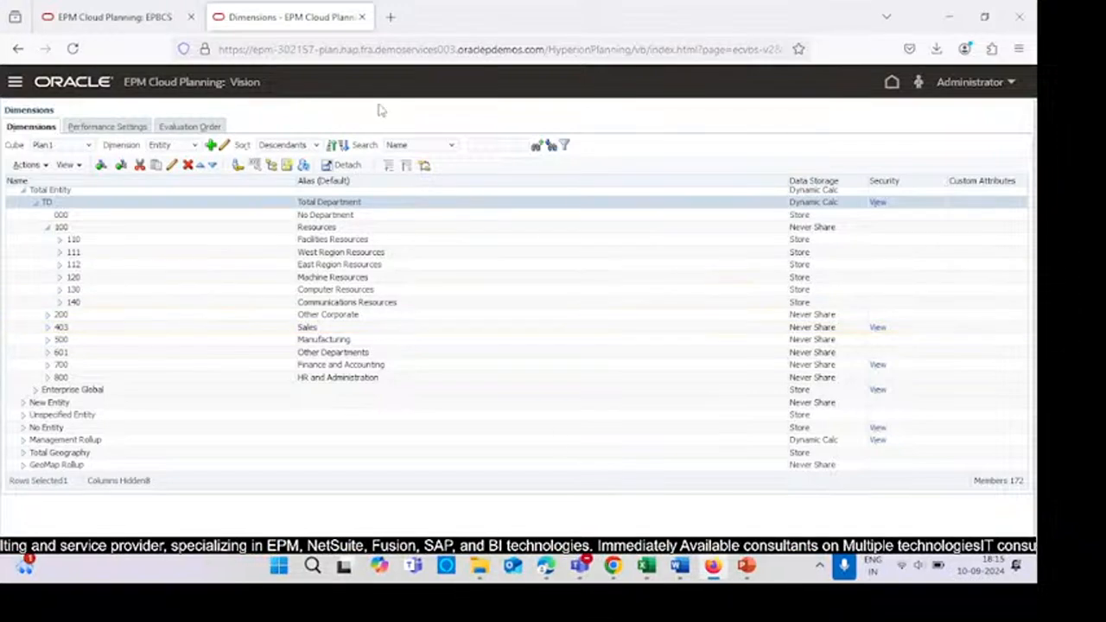
key(alt+Tab)
key(alt+Tab)
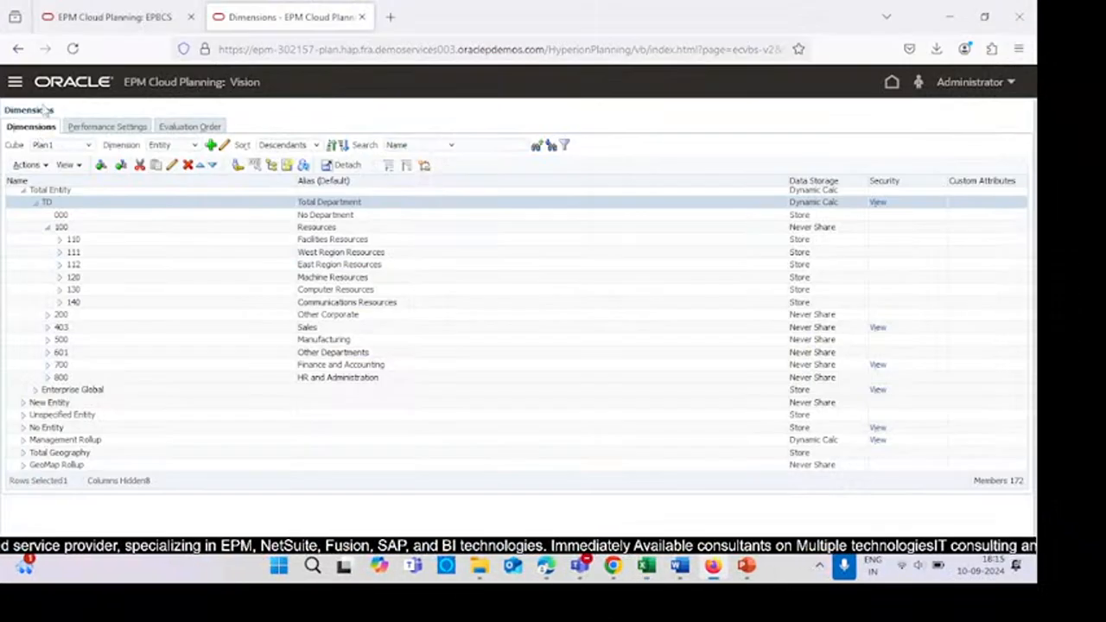
- Open Rules from the navigator to launch Calculation Manager and maximize its window
click(16, 82)
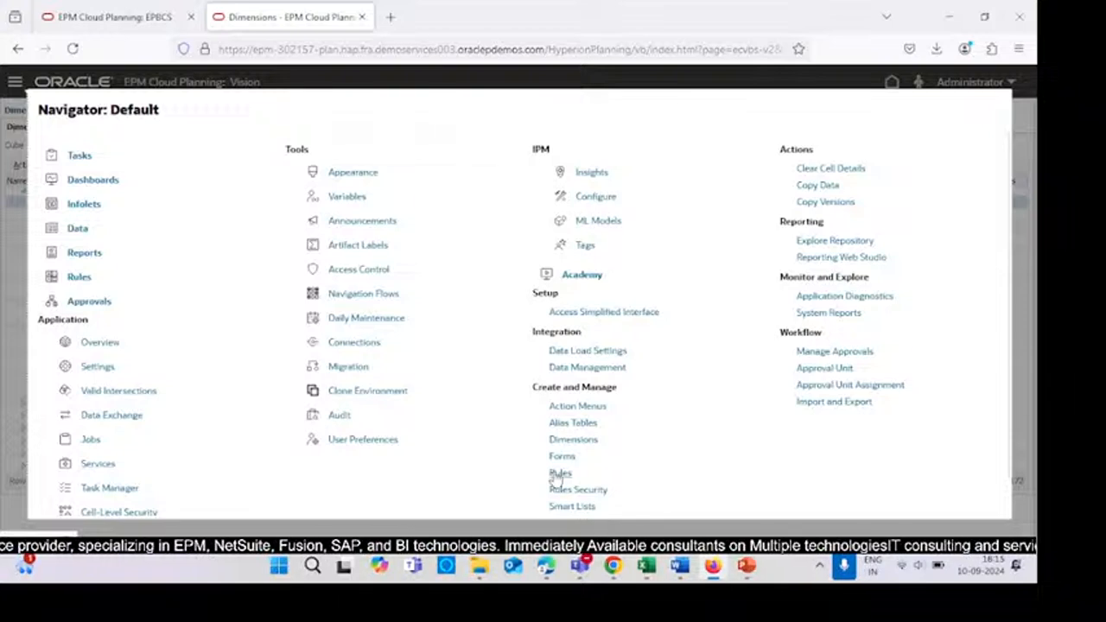
click(559, 474)
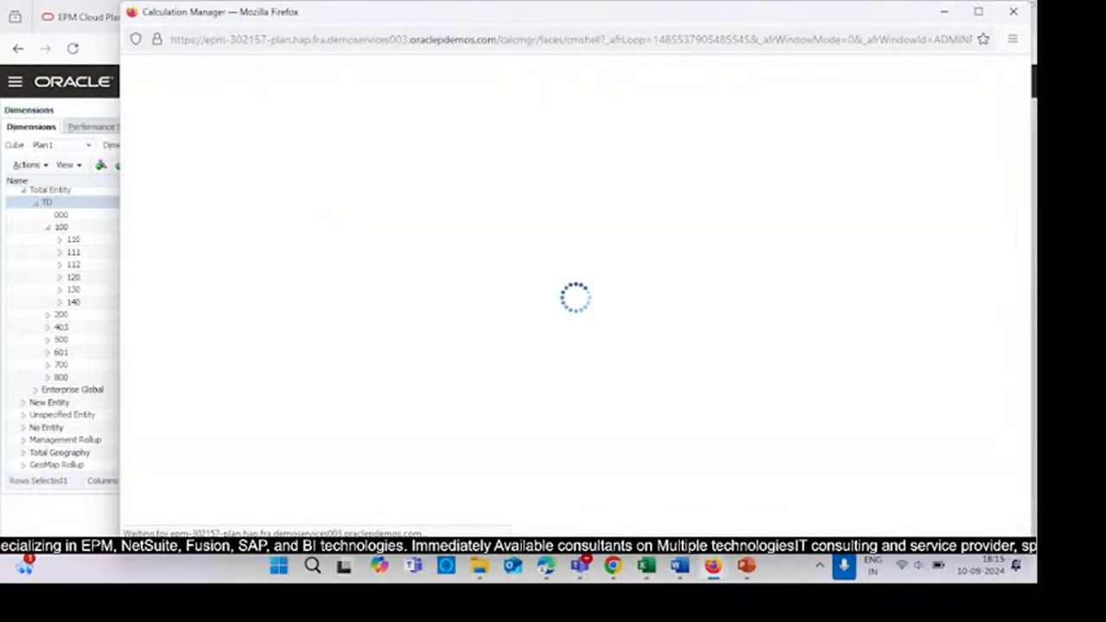
click(978, 11)
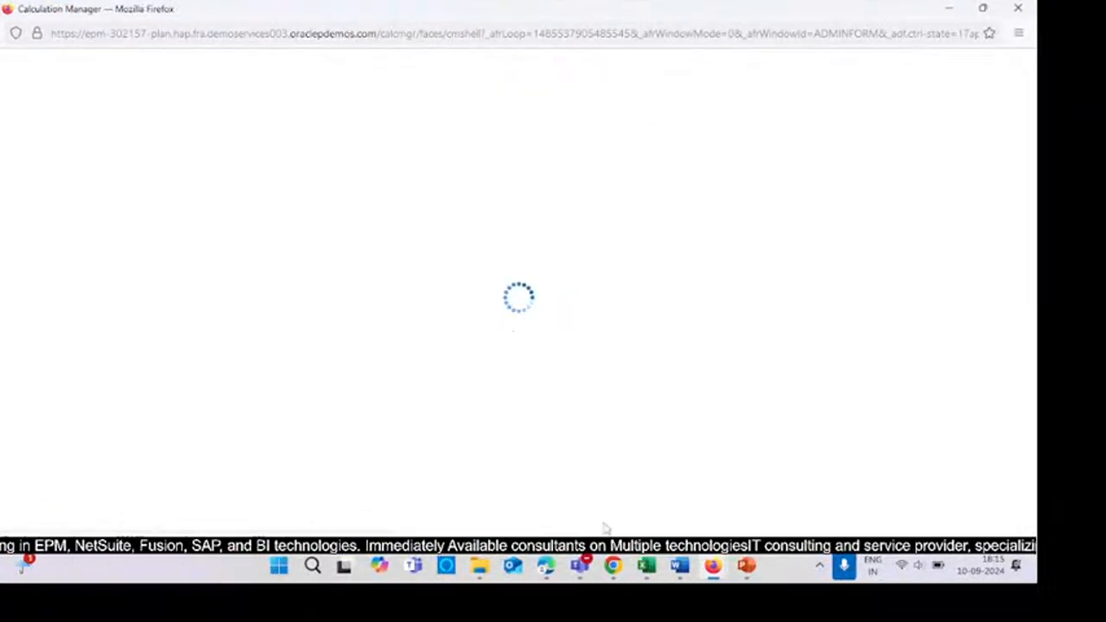
- Switch to PowerPoint and review the FIX allocation script on slide 102
click(746, 566)
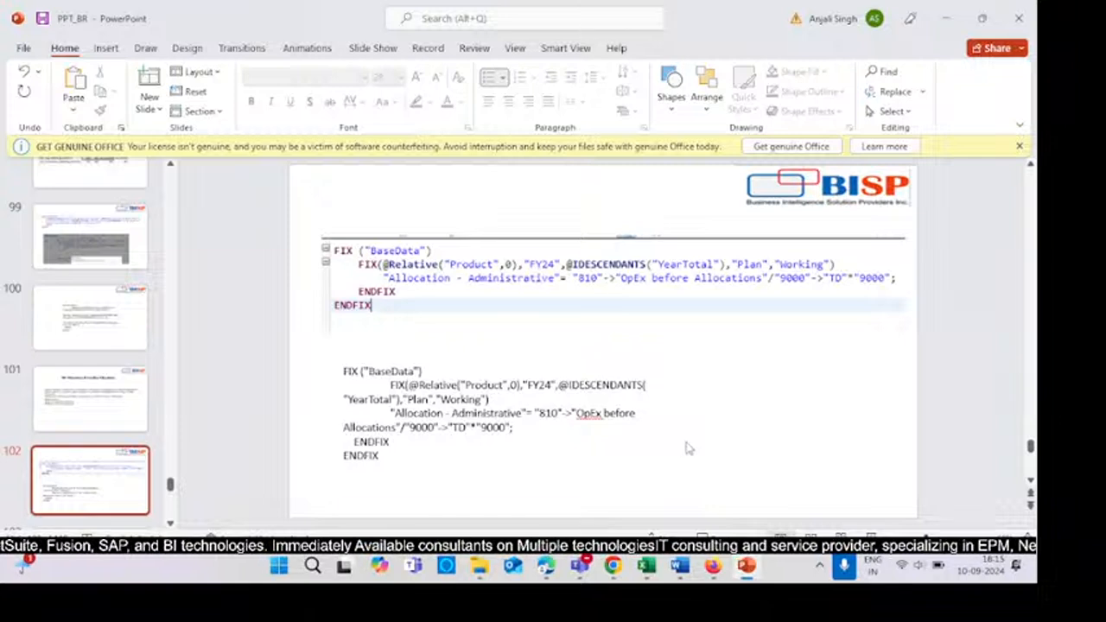
scroll(688, 447, up, 2)
scroll(689, 447, down, 2)
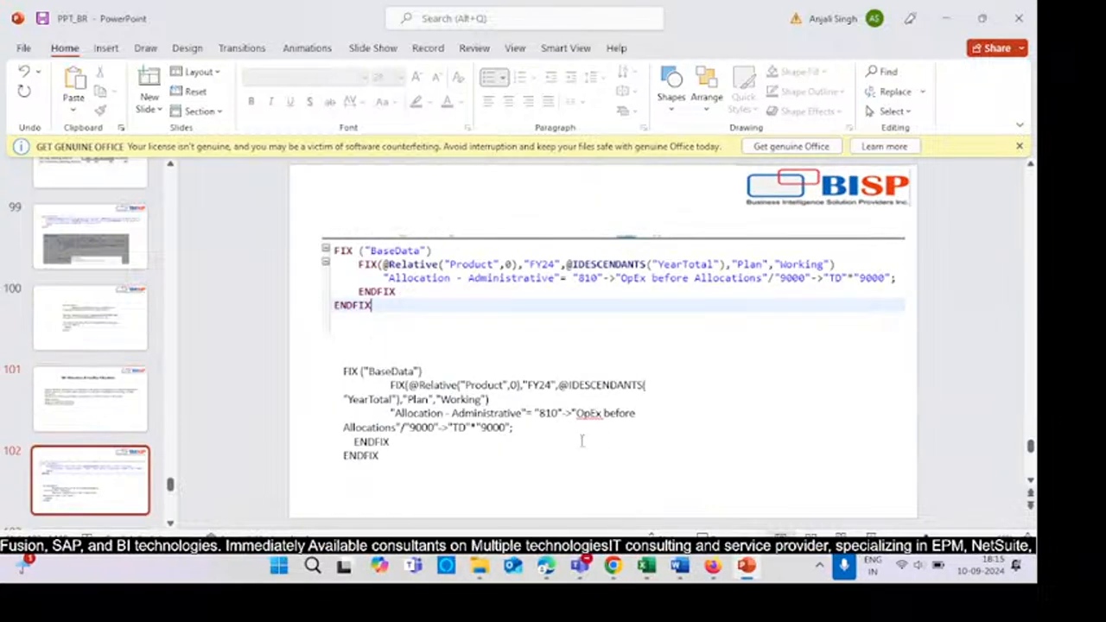
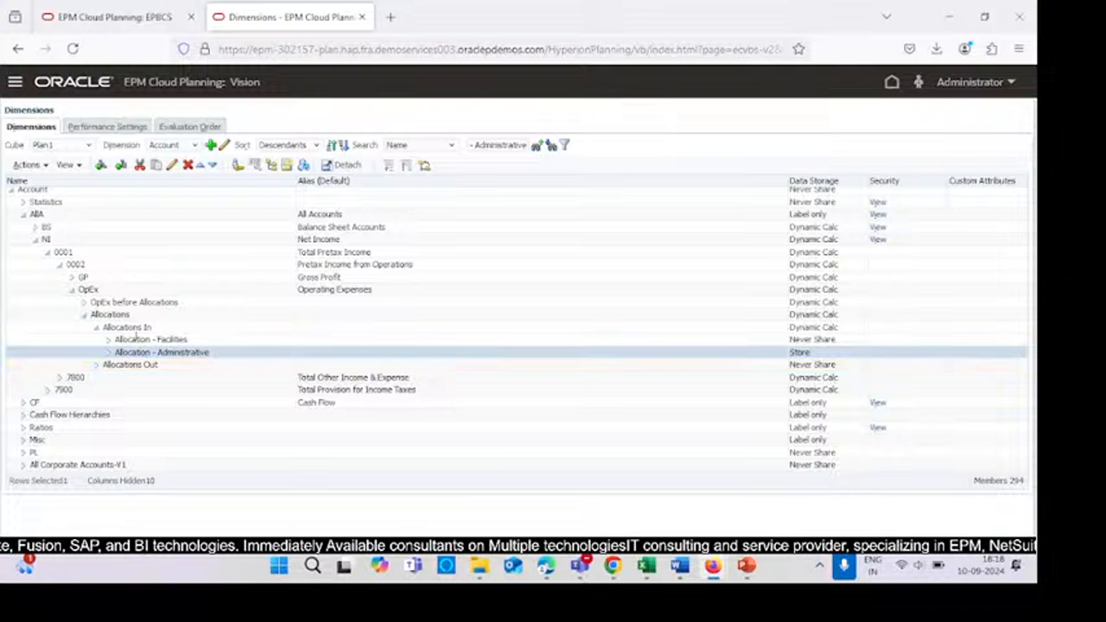
- Switch the Dimensions page to the Entity dimension and search it for member 810
key(alt+Tab)
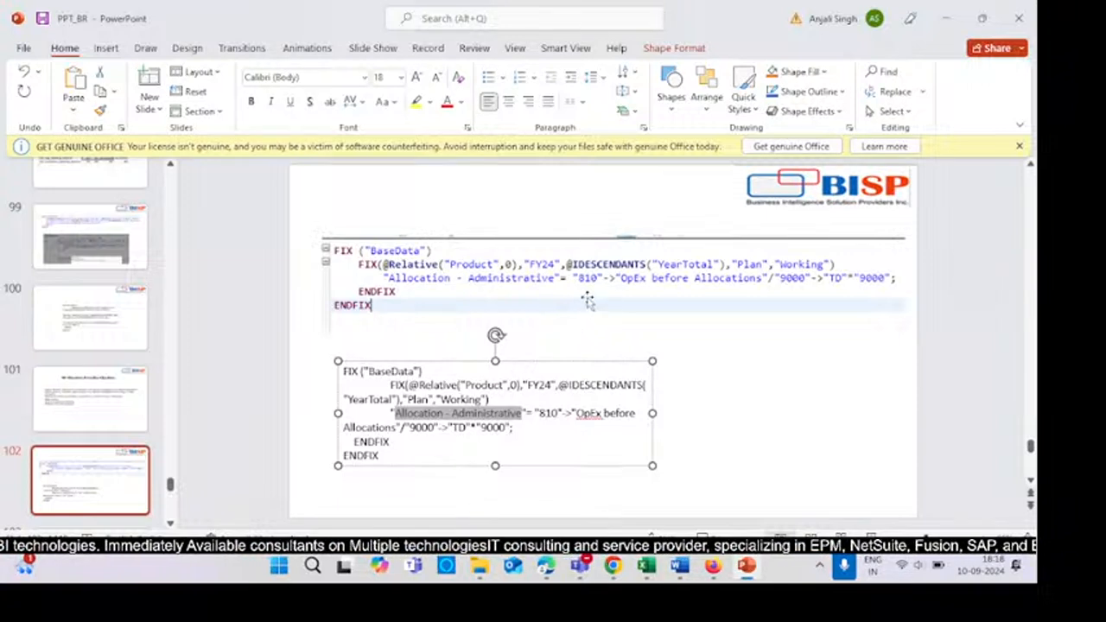
key(alt+Tab)
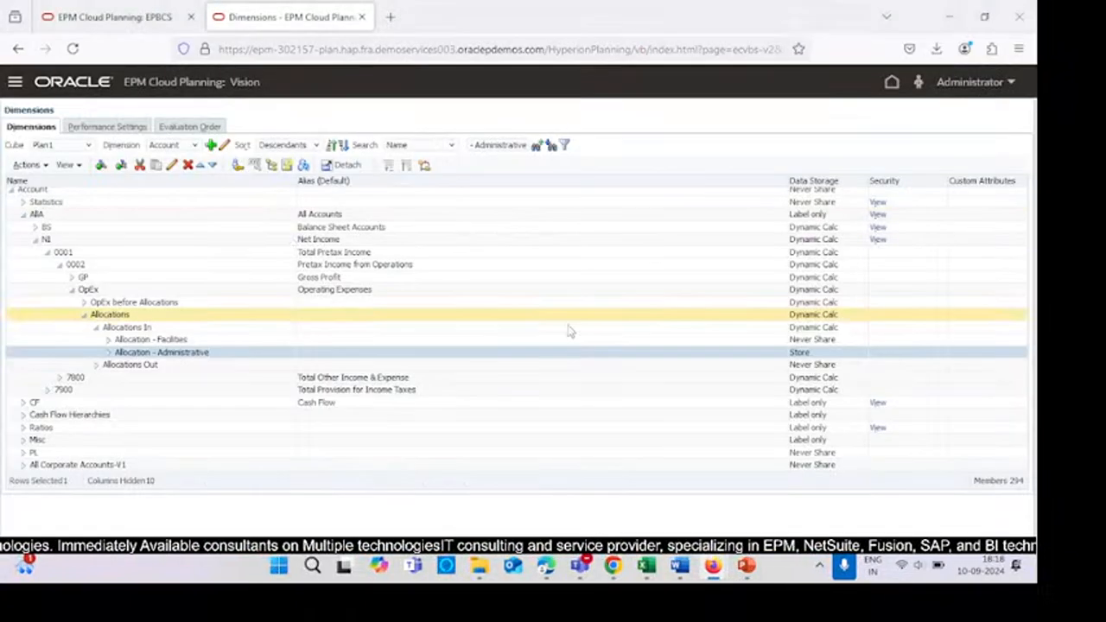
key(alt+Tab)
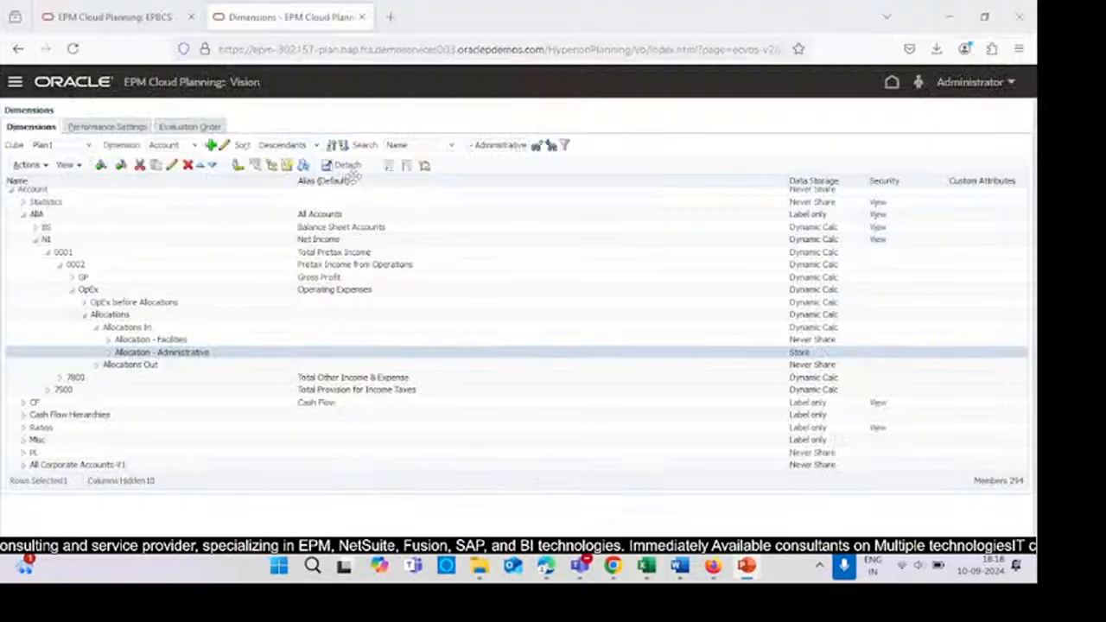
key(alt+Tab)
click(164, 145)
click(166, 178)
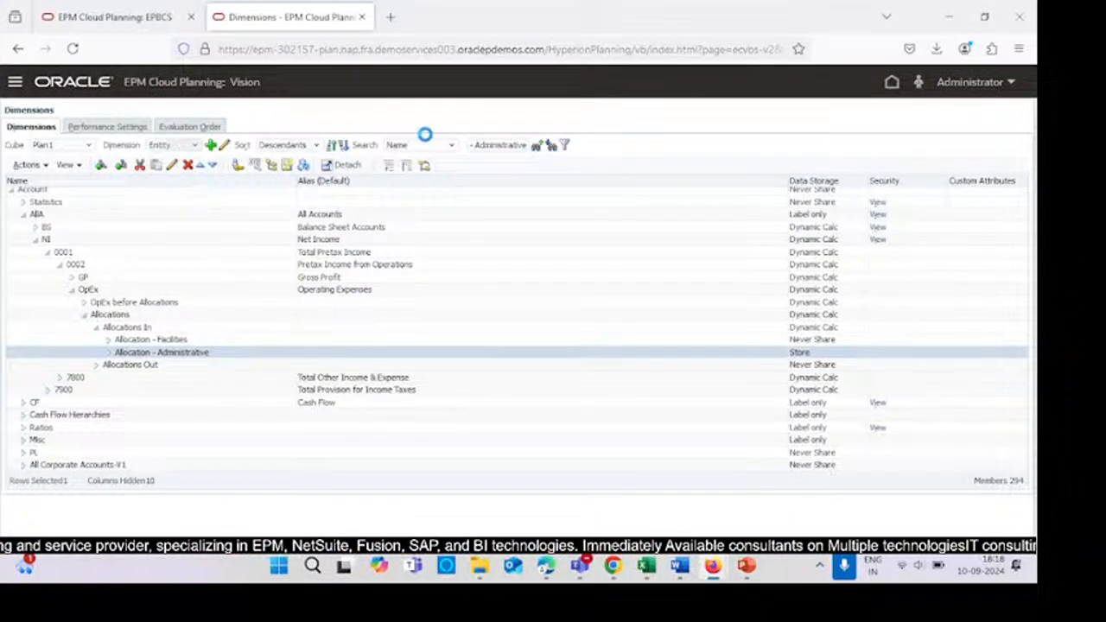
click(478, 145)
text(810)
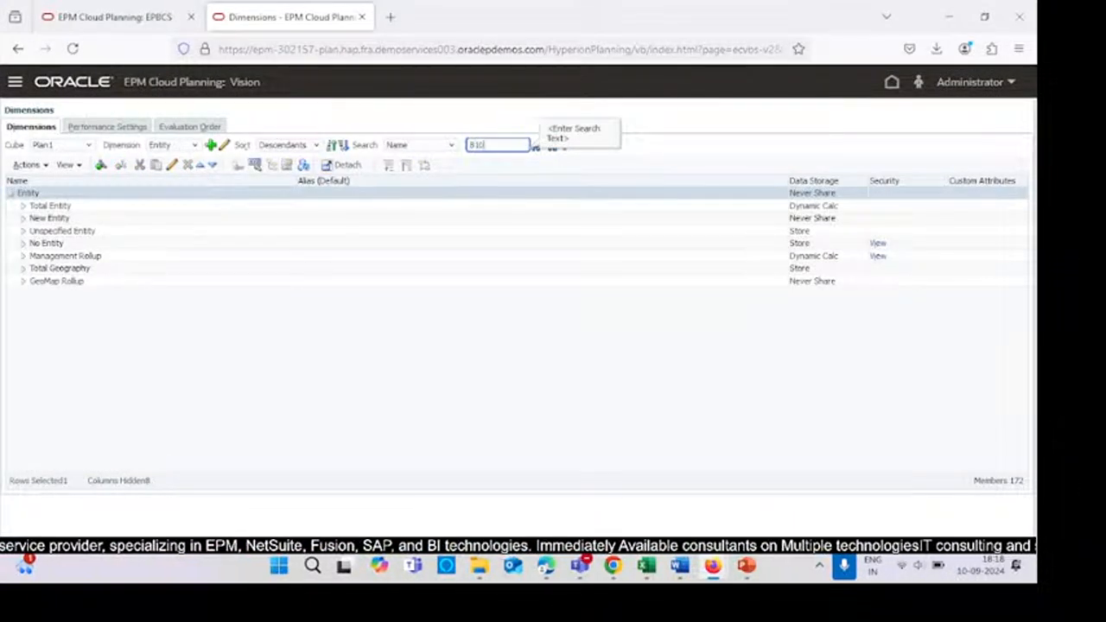
click(636, 152)
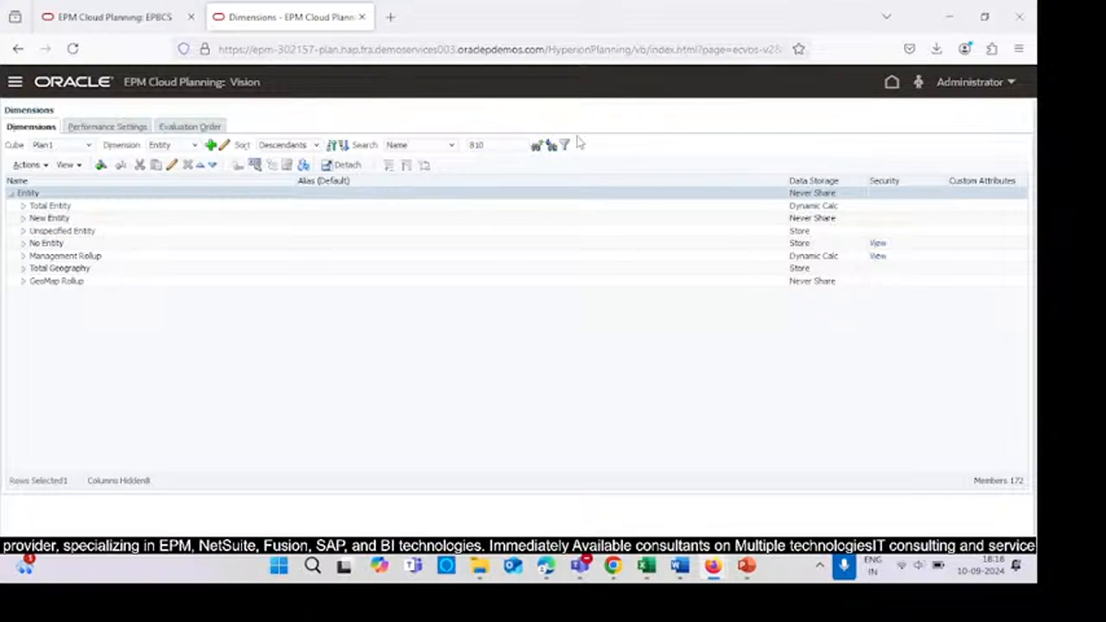
click(552, 147)
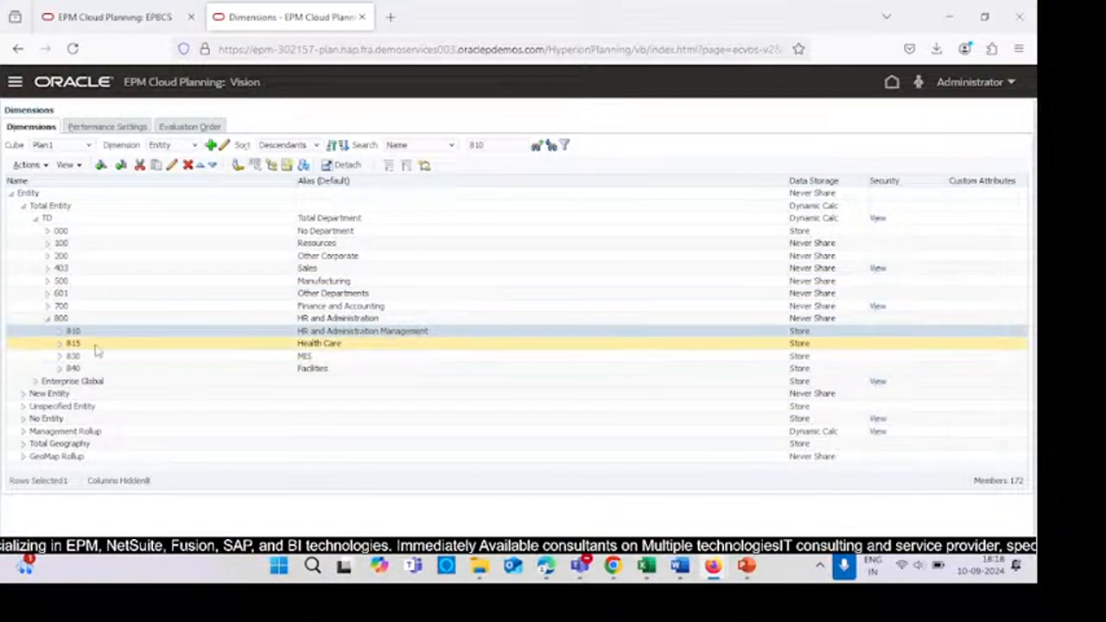
- Review the allocation FIX script on slide 102 and the HR expense data grid on slide 104
key(alt+Tab)
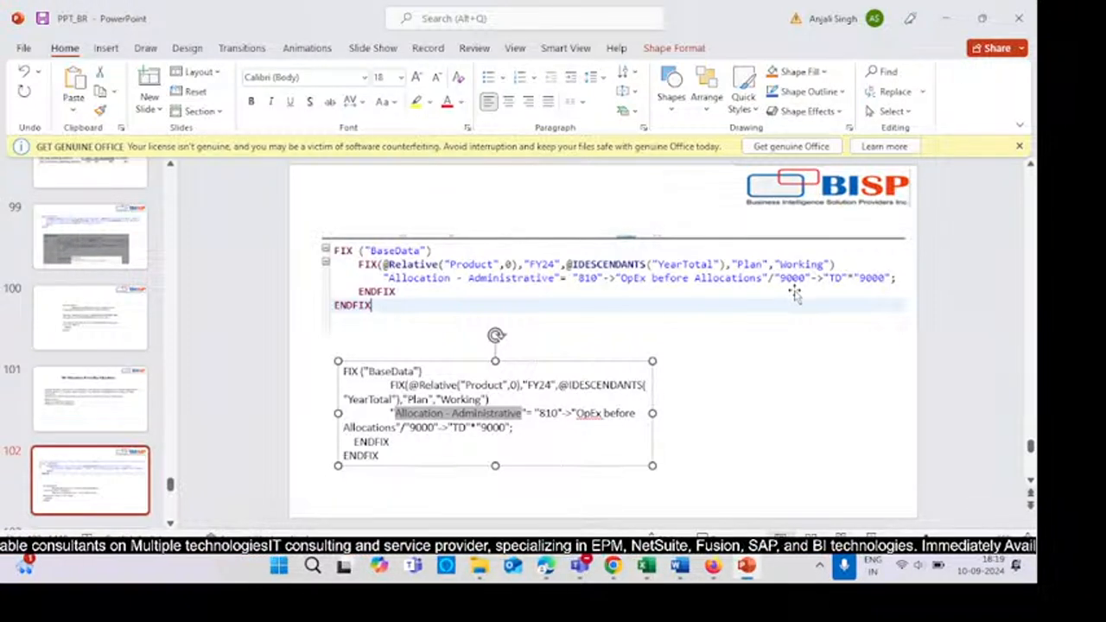
mouse_move(646, 566)
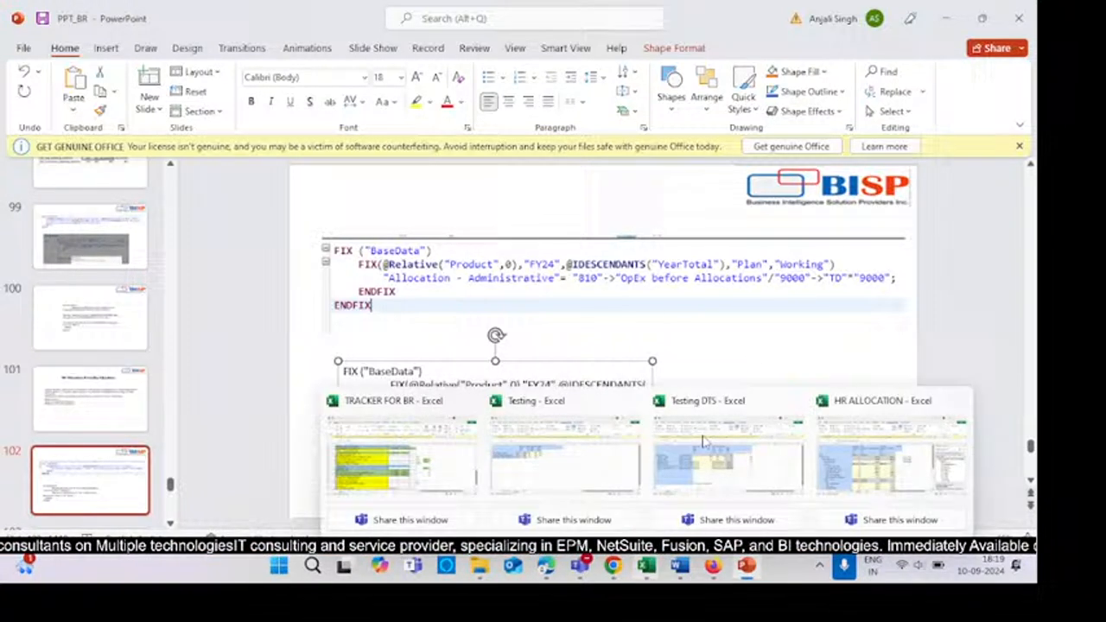
click(694, 350)
scroll(695, 351, down, 2)
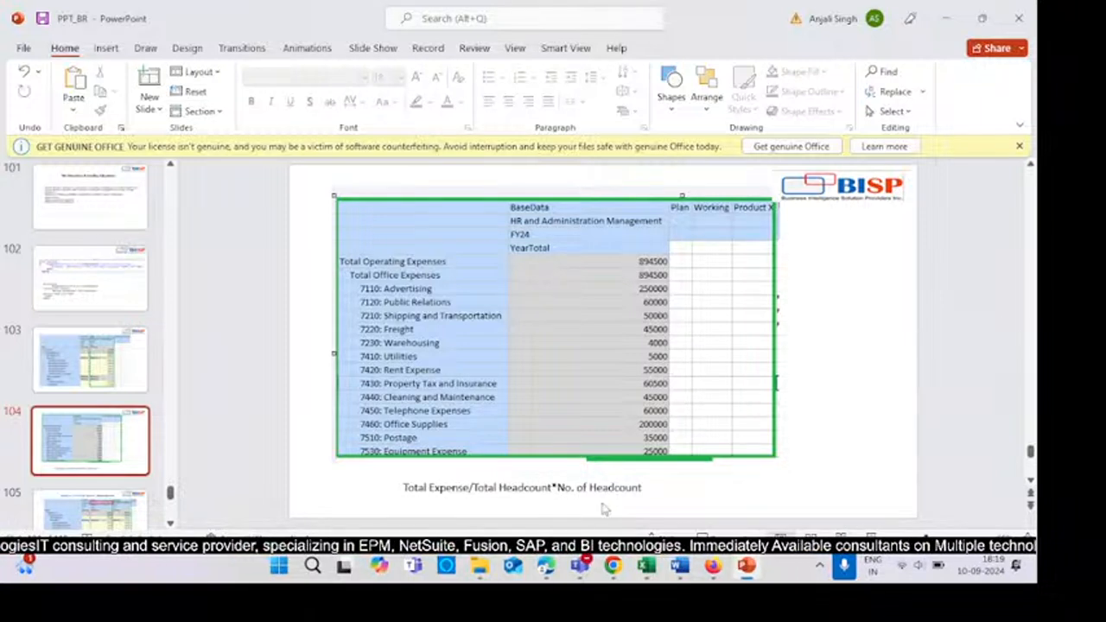
scroll(608, 509, up, 2)
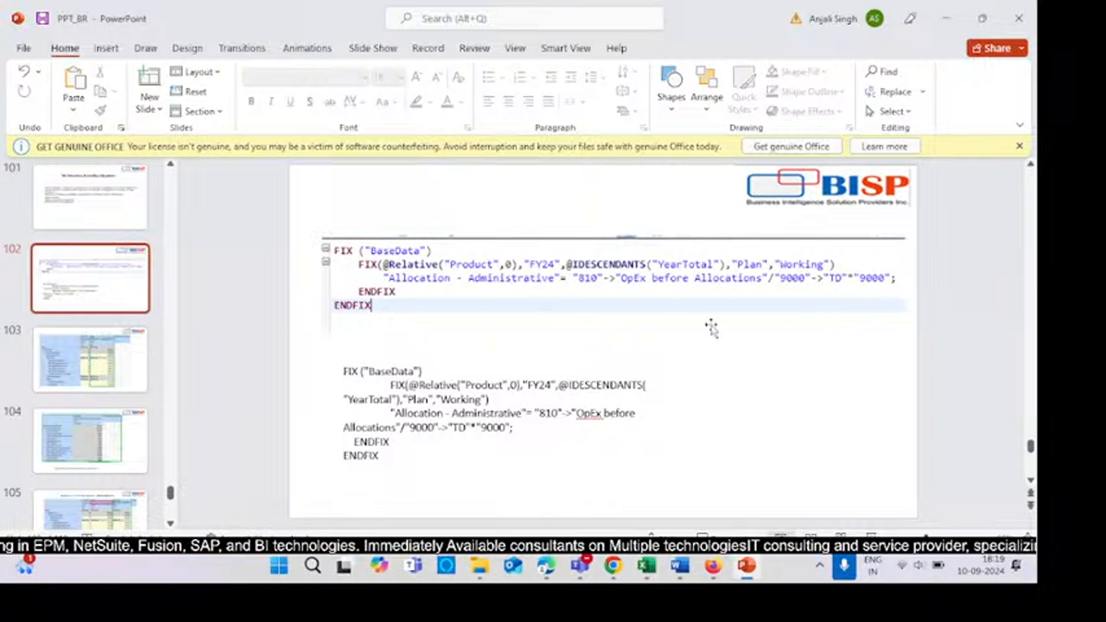
scroll(618, 439, down, 1)
scroll(643, 438, up, 3)
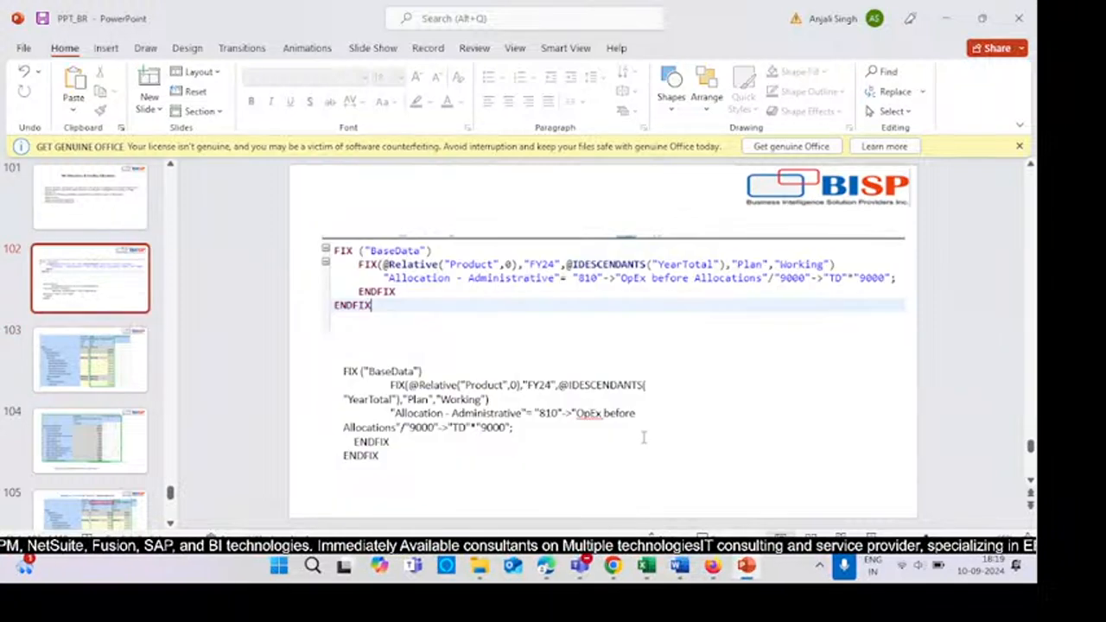
scroll(614, 450, down, 1)
scroll(612, 449, down, 3)
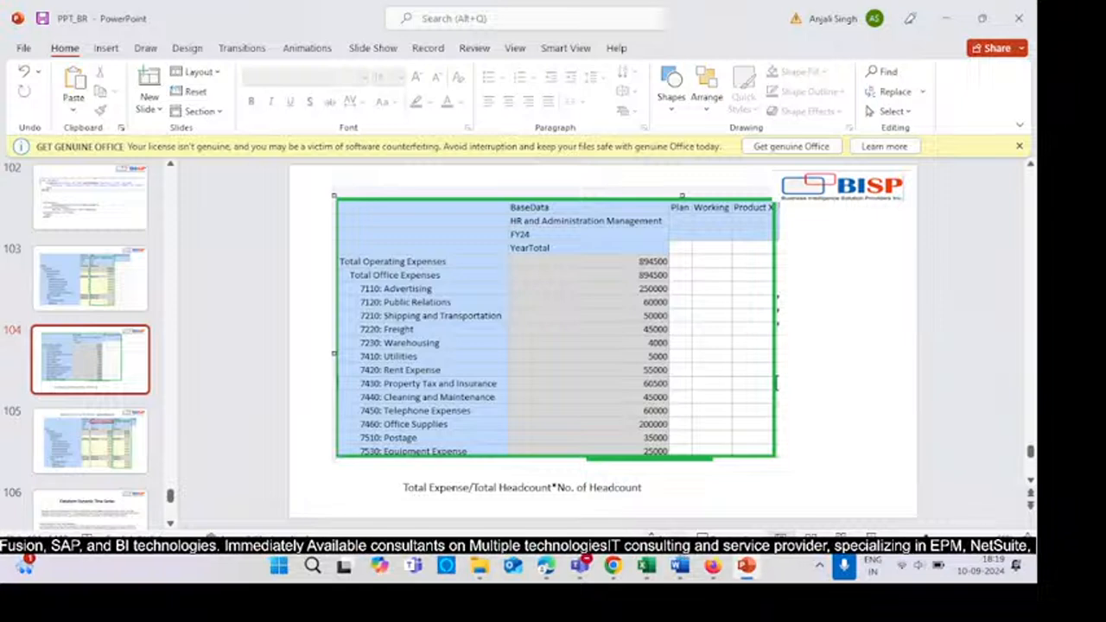
scroll(721, 453, up, 2)
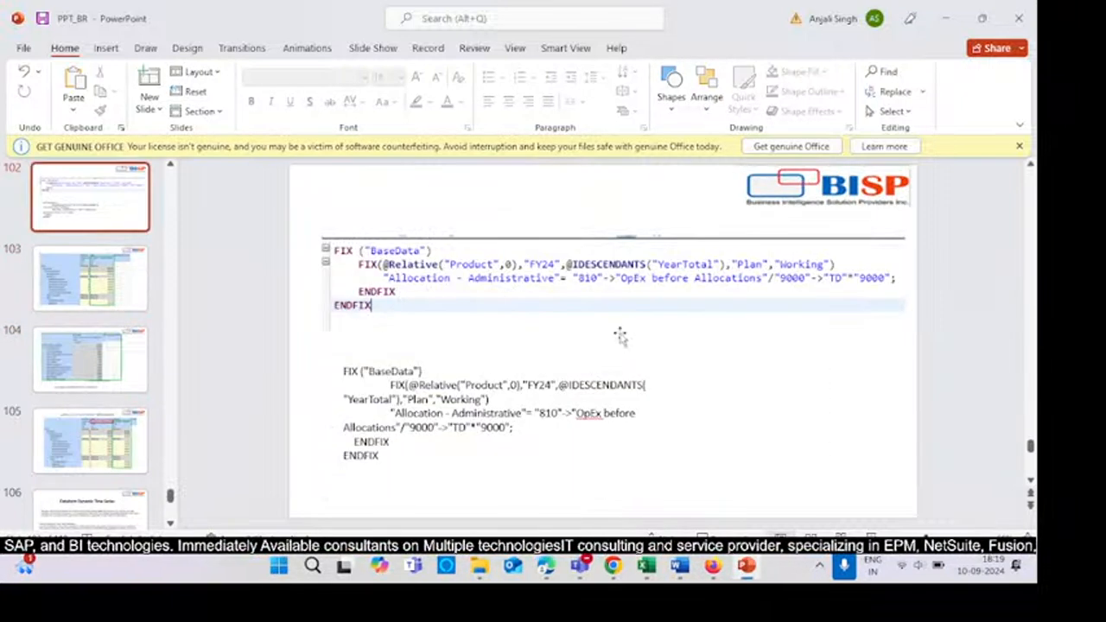
scroll(463, 416, down, 1)
scroll(510, 414, up, 1)
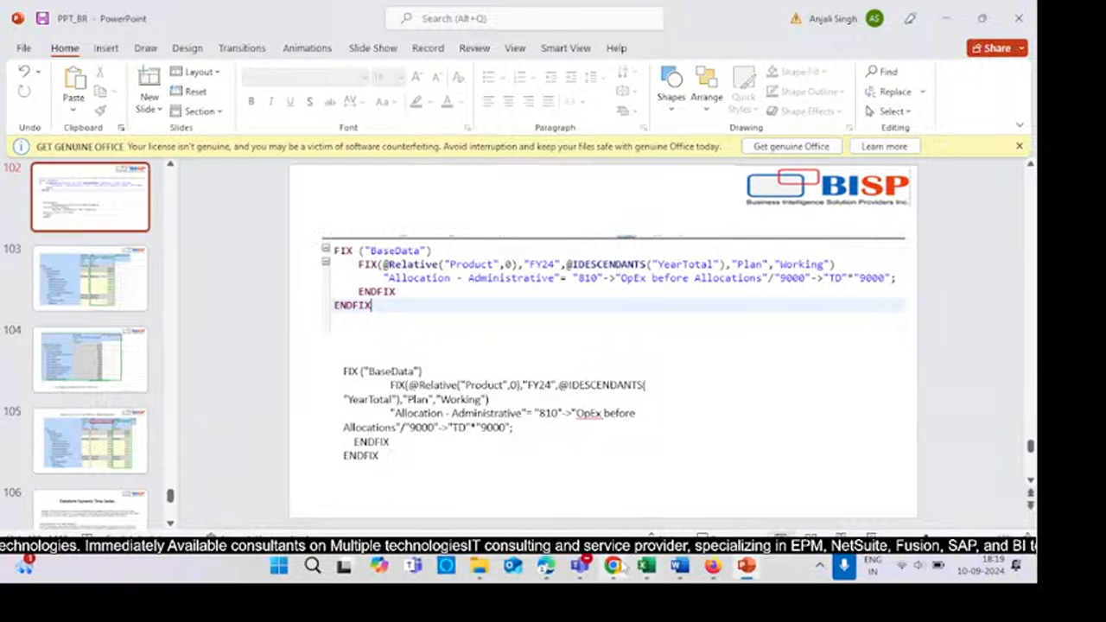
- In Calculation Manager, expand Vision > Plan1 > Rules and open the HR Allocation Test rule
mouse_move(623, 567)
mouse_move(729, 569)
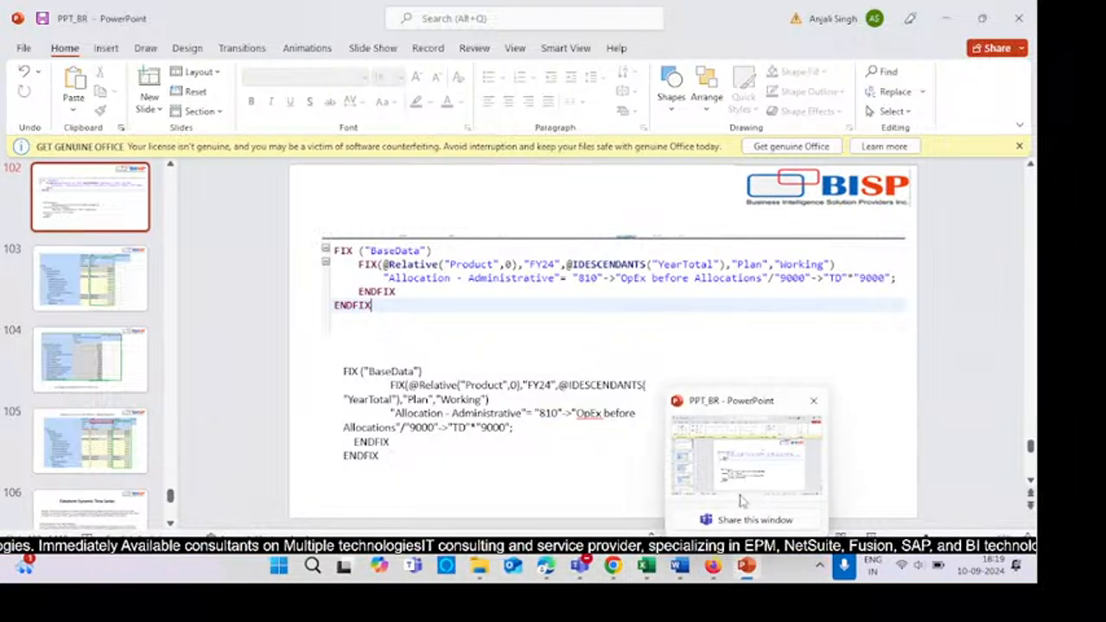
click(673, 477)
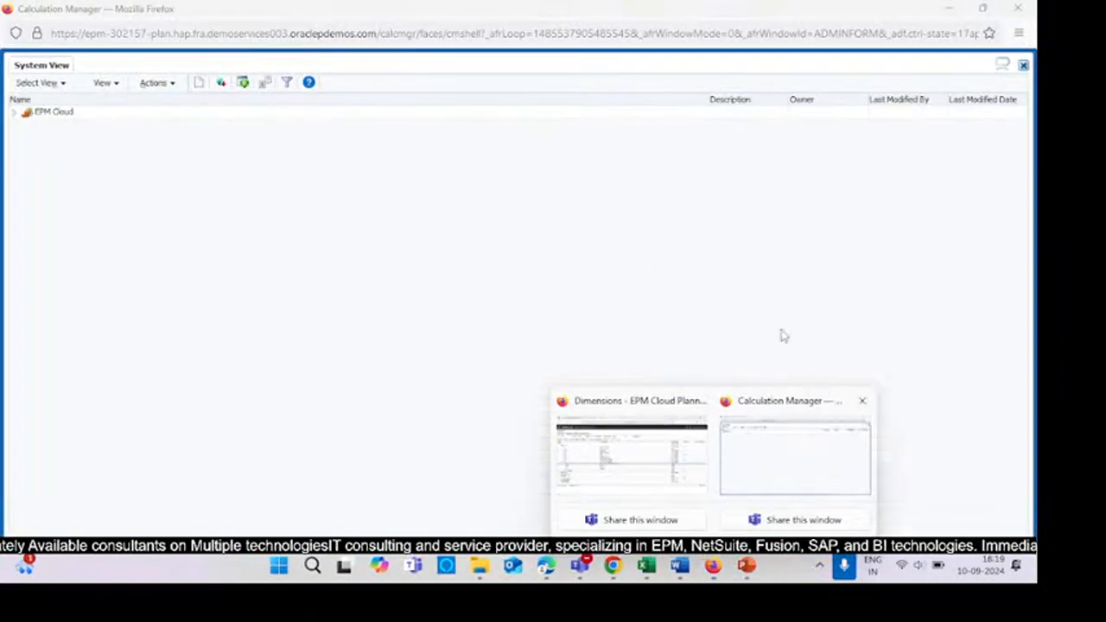
mouse_move(712, 566)
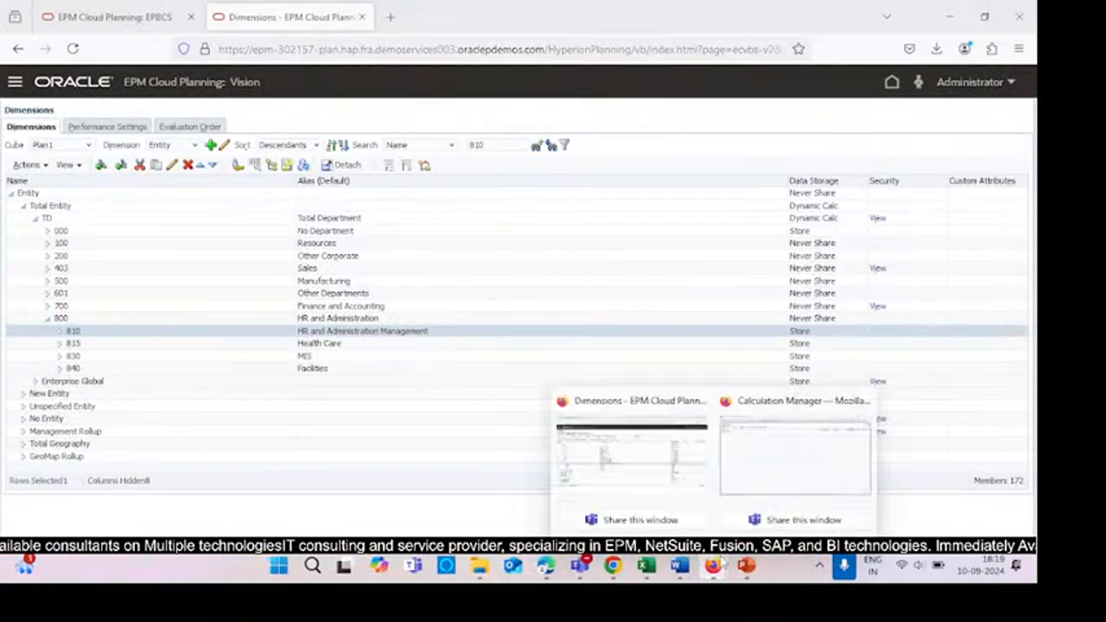
click(735, 467)
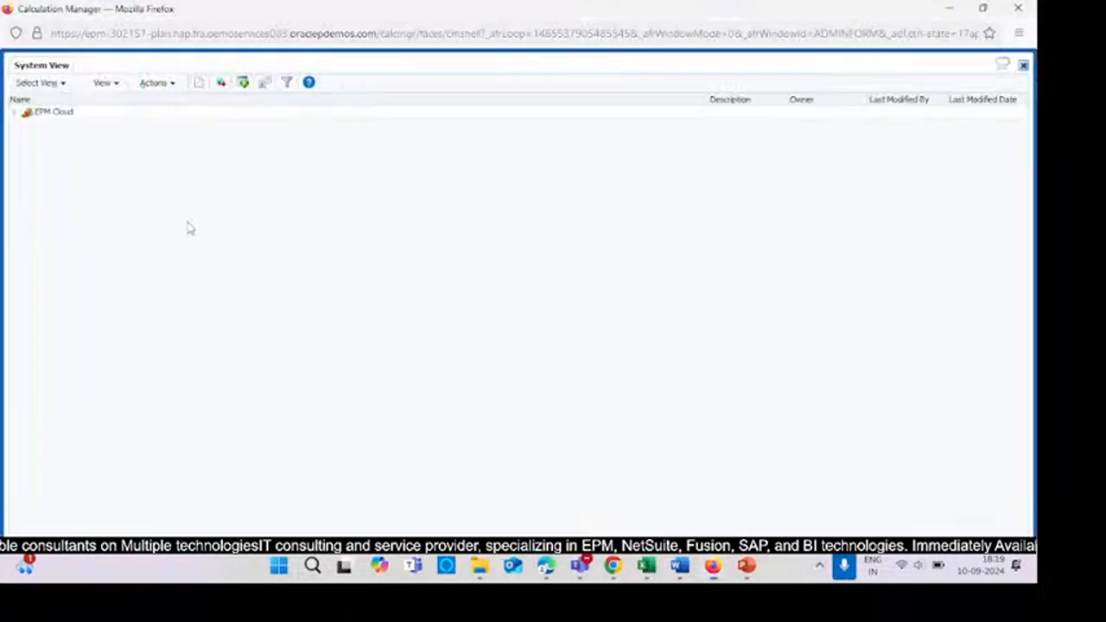
click(19, 112)
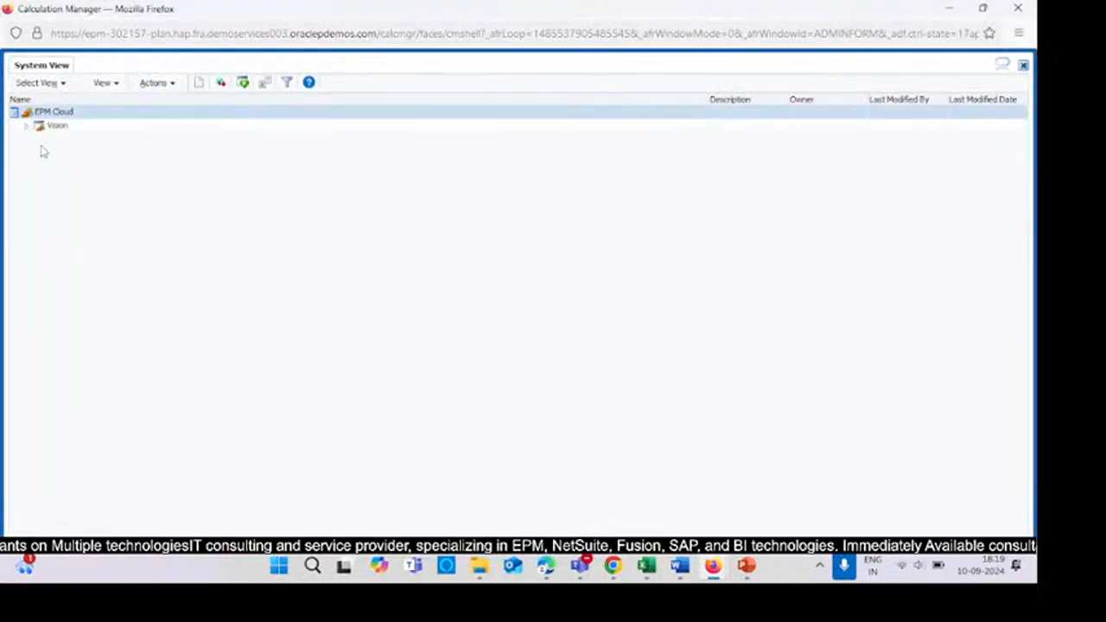
click(26, 127)
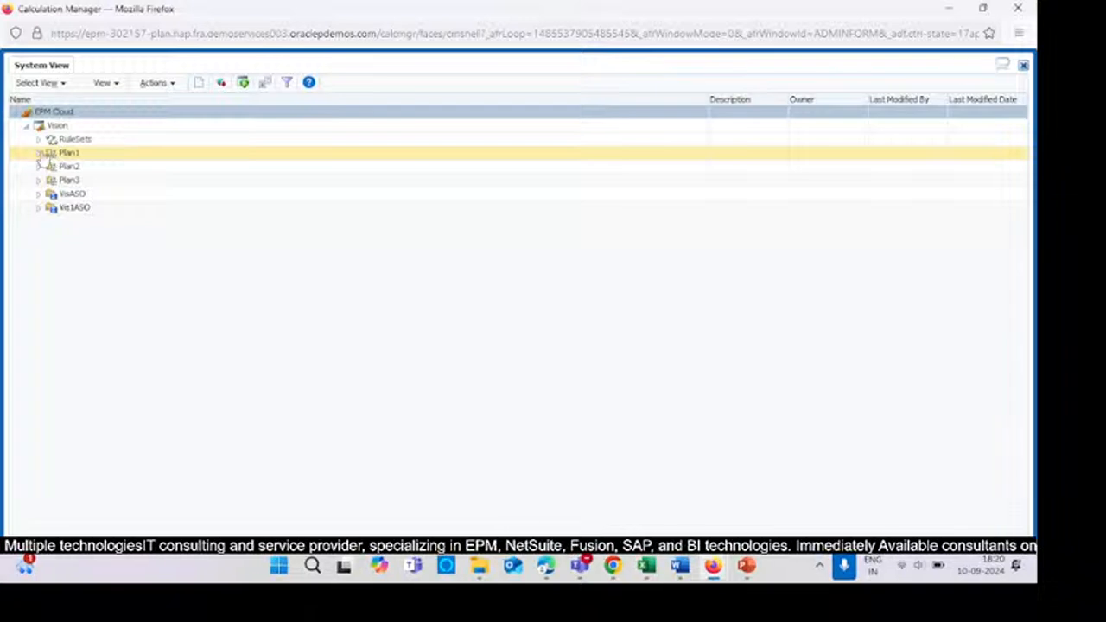
click(38, 153)
click(51, 166)
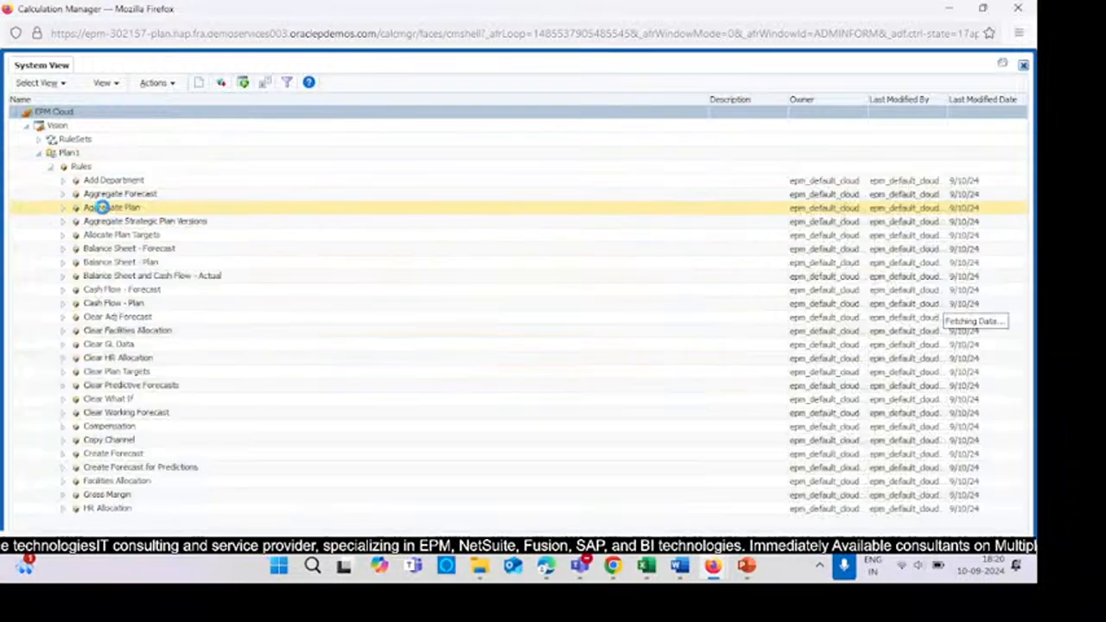
scroll(250, 437, down, 5)
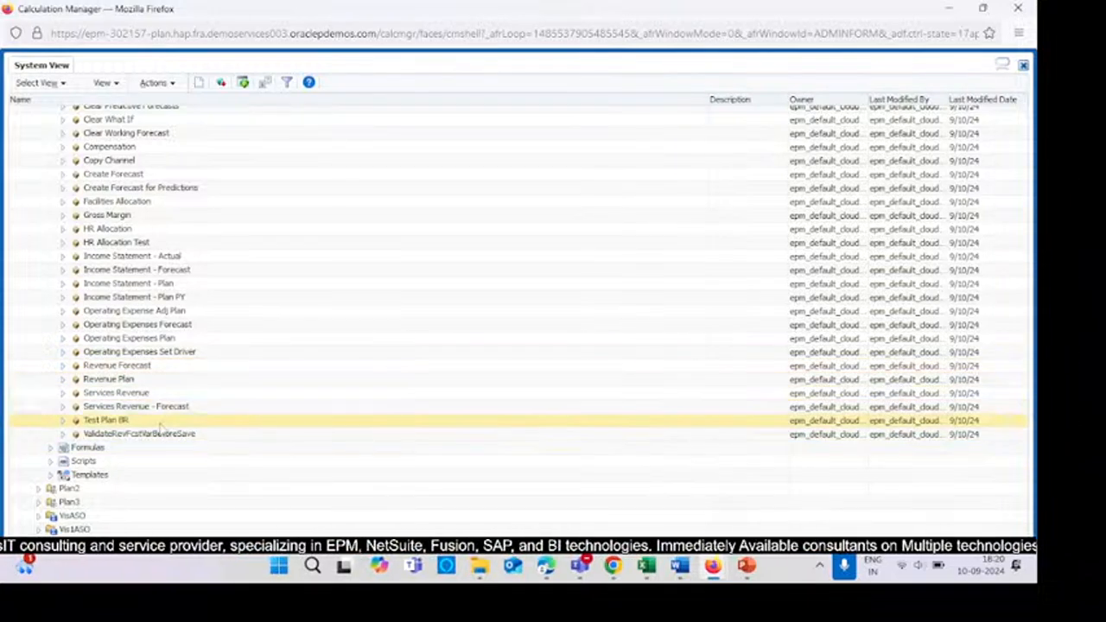
double_click(112, 243)
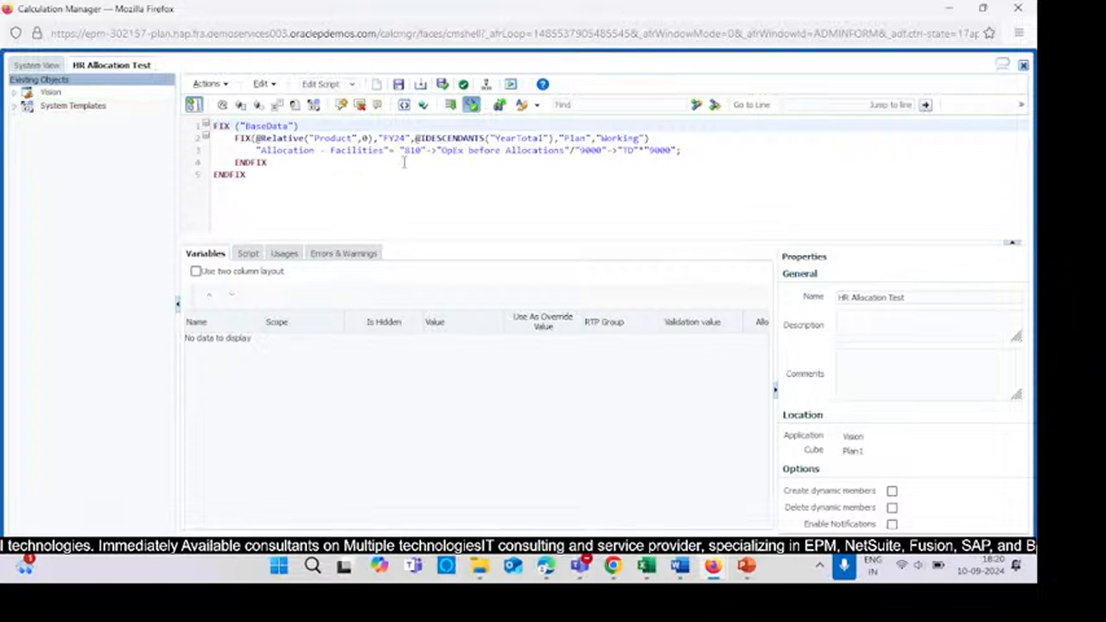
- Switch the Dimensions page back to the Account dimension with an empty search
drag(386, 151, 319, 148)
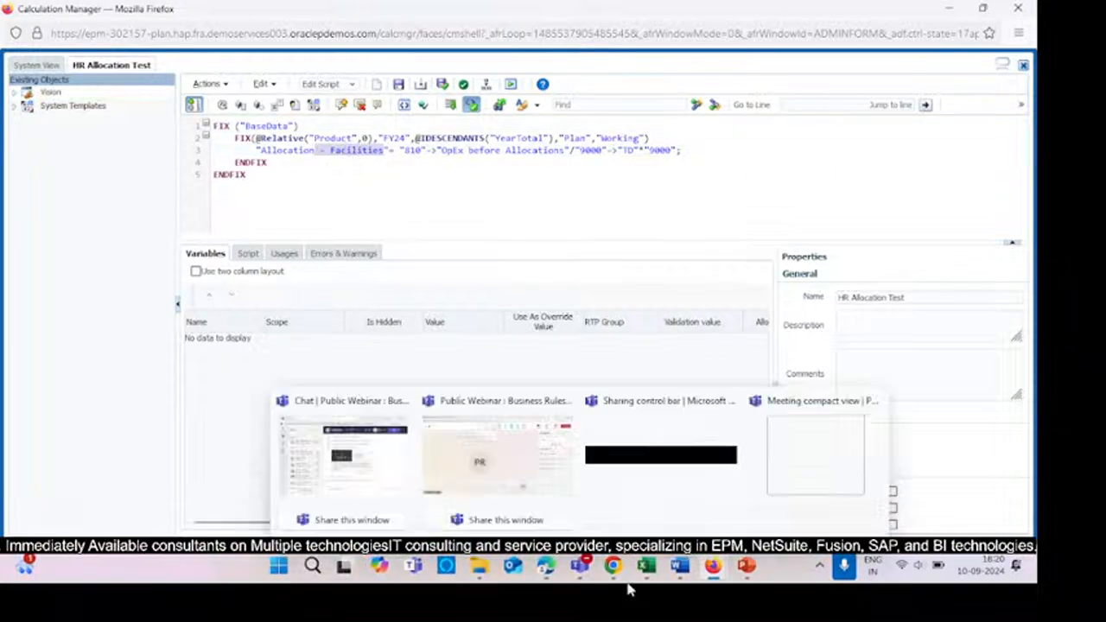
mouse_move(730, 578)
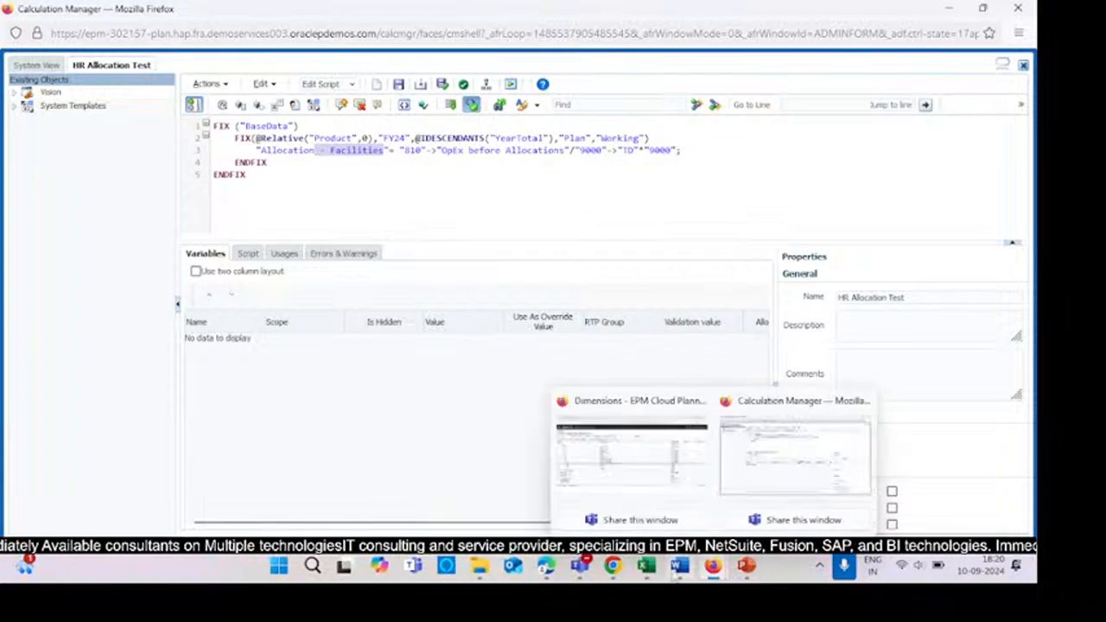
mouse_move(619, 572)
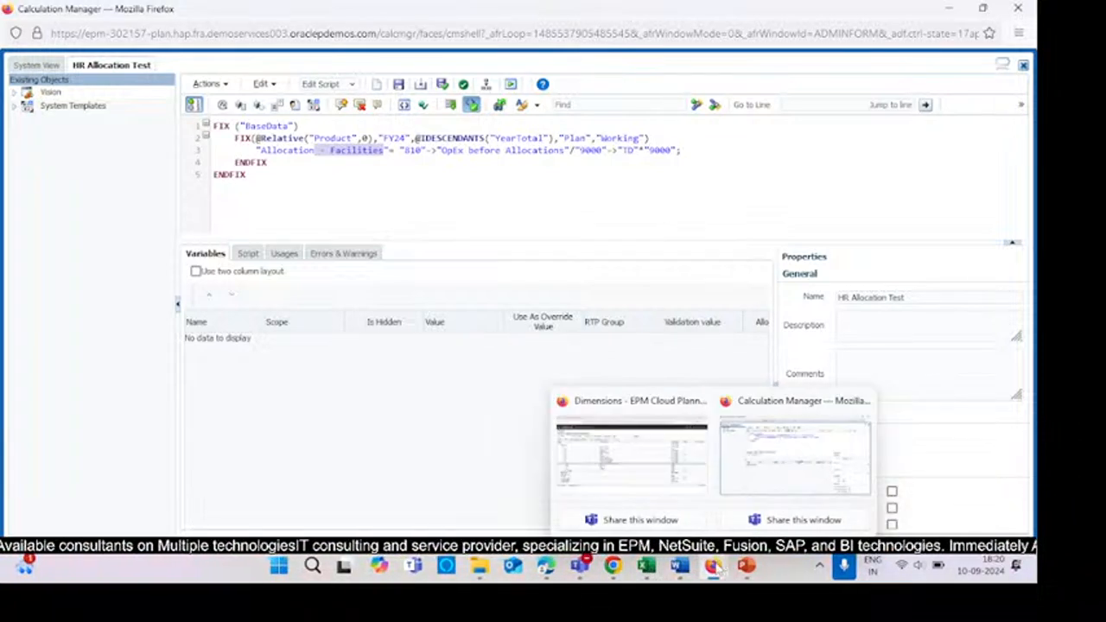
click(614, 484)
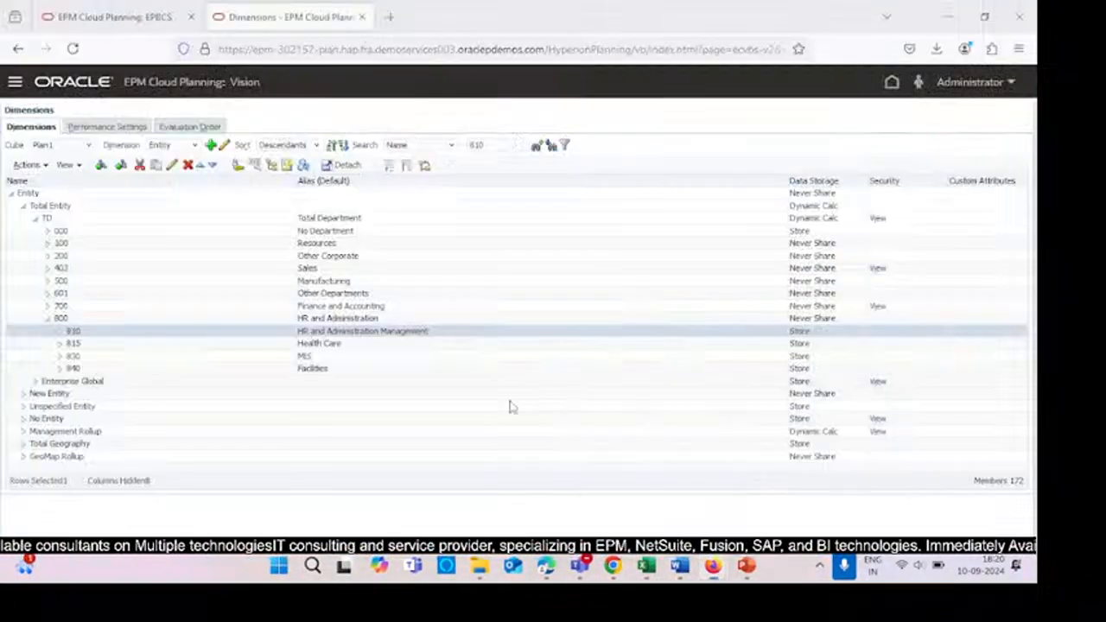
click(168, 145)
click(172, 164)
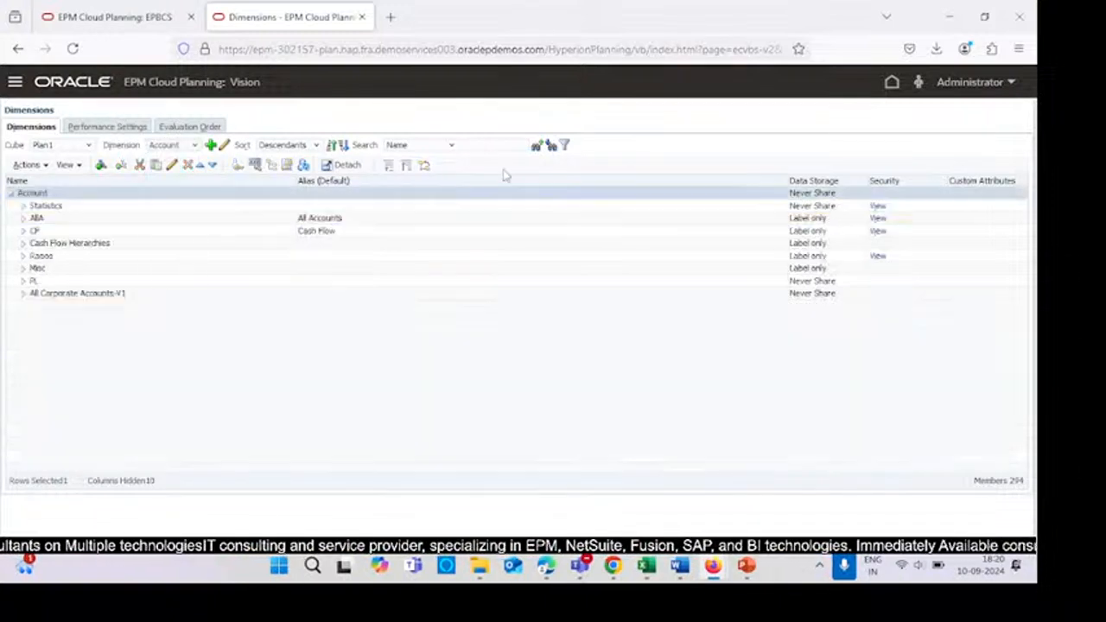
click(484, 145)
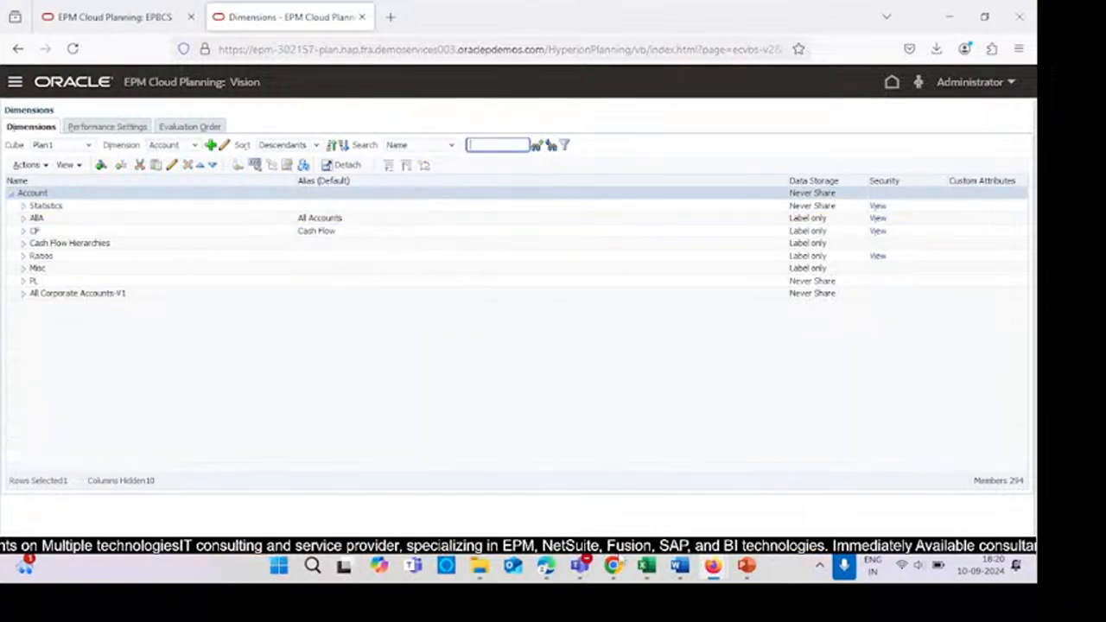
- Highlight the Allocation - Administrative member name in the slide's script for reference
click(745, 568)
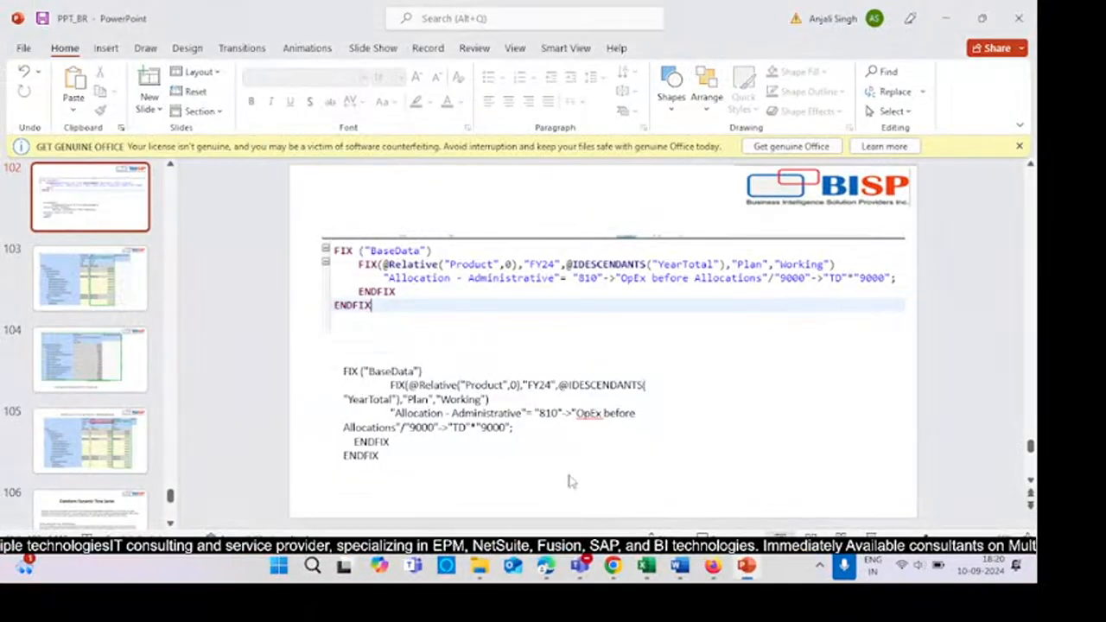
drag(521, 413, 394, 414)
key(ctrl+c)
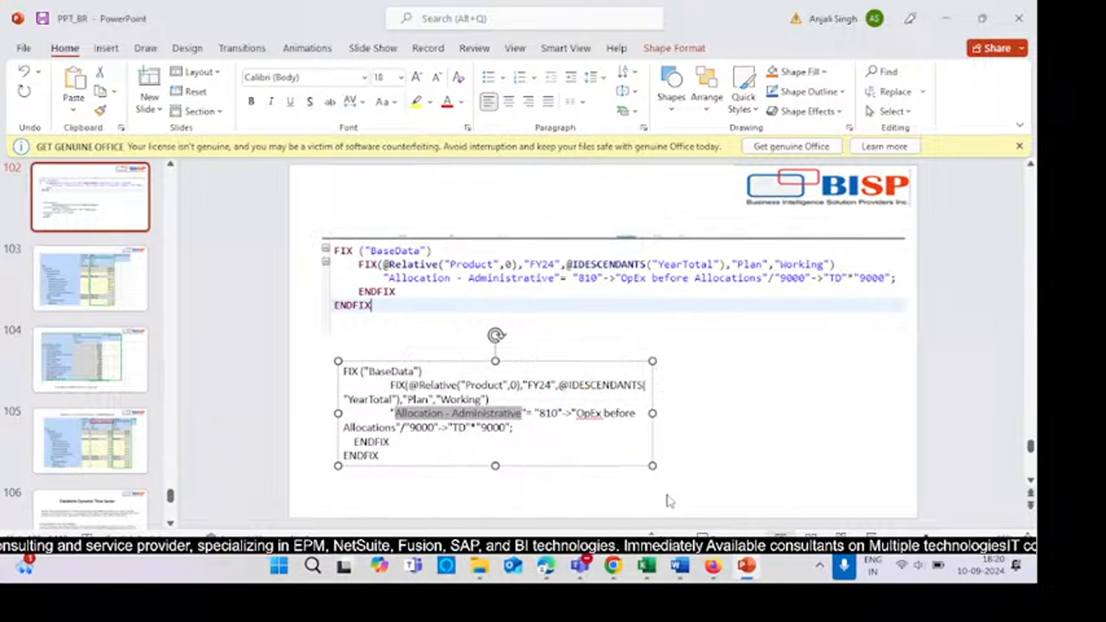
click(712, 566)
click(712, 566)
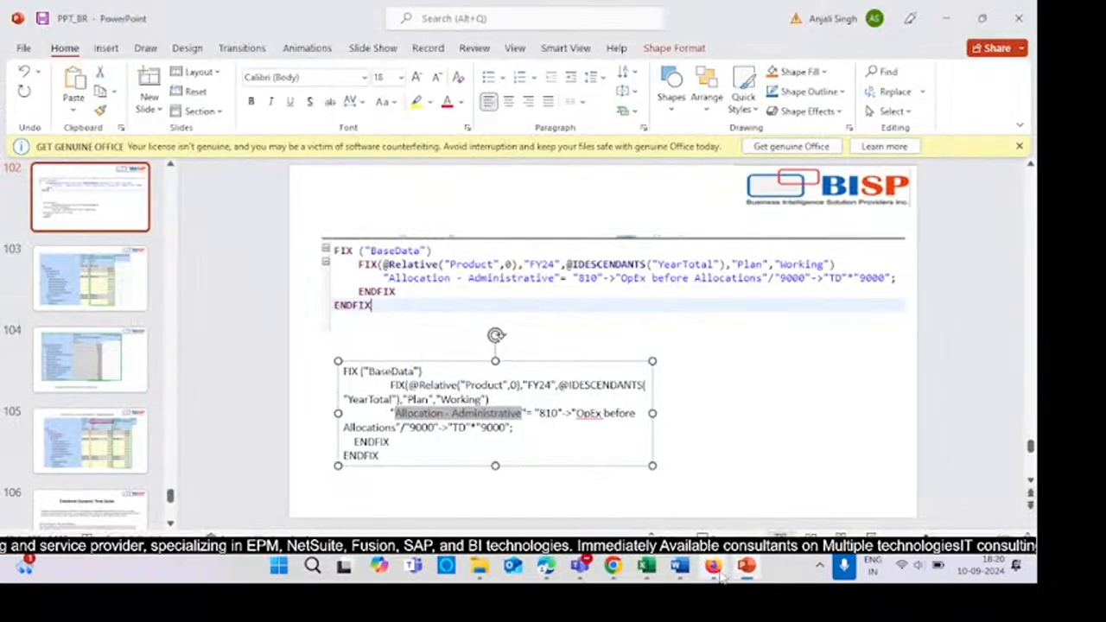
mouse_move(708, 565)
click(760, 482)
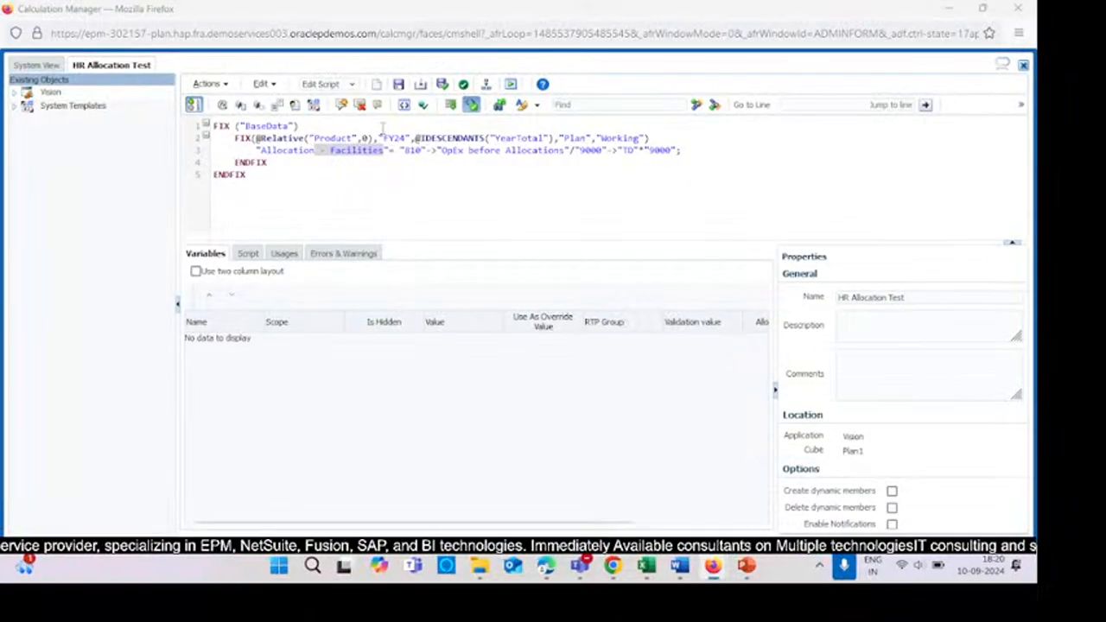
- Replace the Allocation - Facilities member in the rule script with the pasted Allocation - Administrative member
click(385, 150)
key(BackSpace)
key(BackSpace)
key(BackSpace)
key(BackSpace)
key(BackSpace)
key(BackSpace)
key(BackSpace)
key(BackSpace)
key(BackSpace)
key(BackSpace)
key(BackSpace)
key(BackSpace)
key(BackSpace)
key(BackSpace)
key(BackSpace)
key(BackSpace)
key(BackSpace)
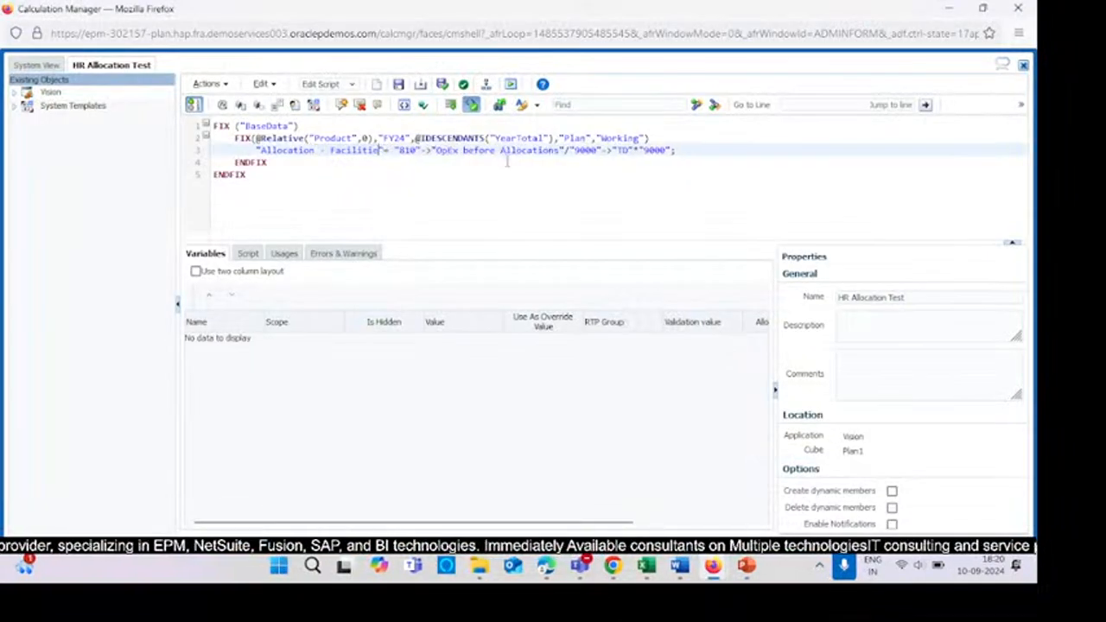
key(BackSpace)
key(BackSpace)
key(BackSpace)
key(BackSpace)
key(BackSpace)
key(BackSpace)
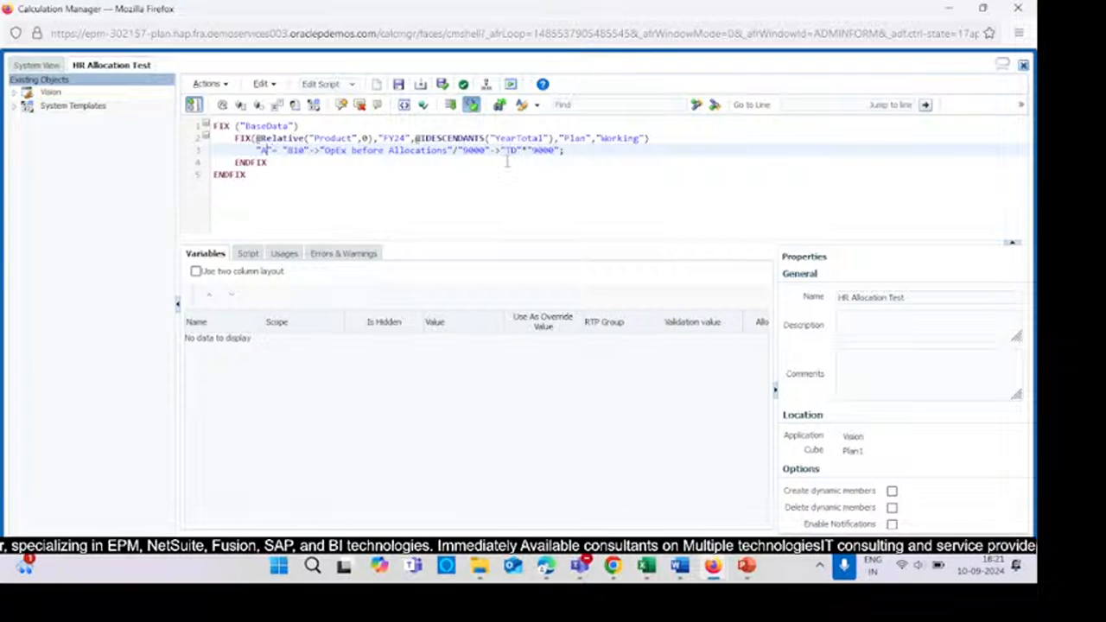
key(ctrl+v)
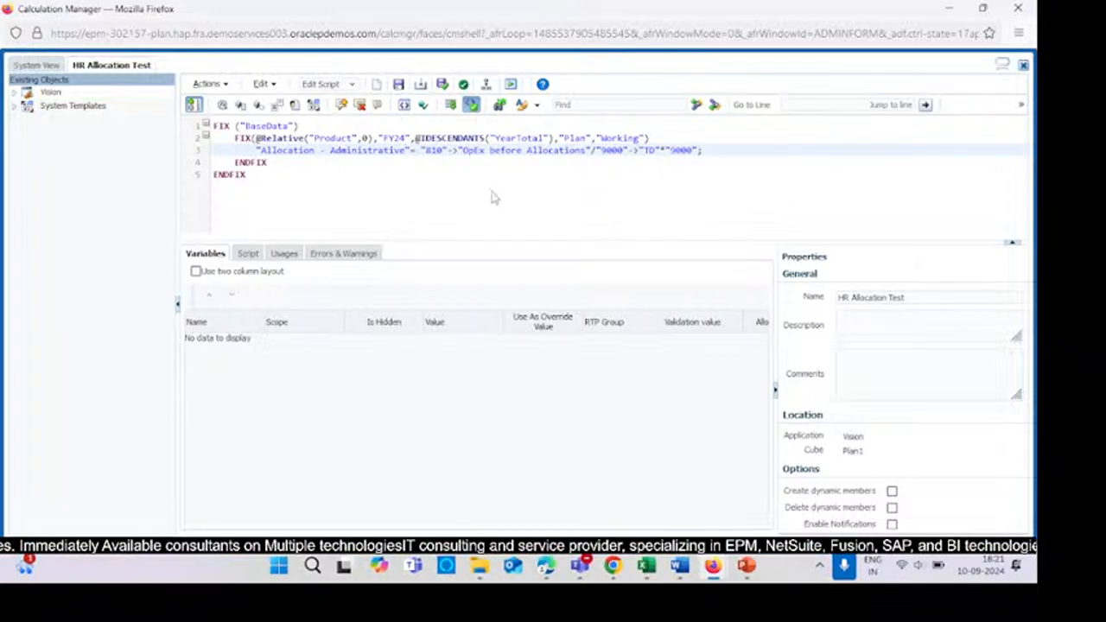
- Validate and save the HR Allocation Test rule, then validate and deploy it
click(443, 85)
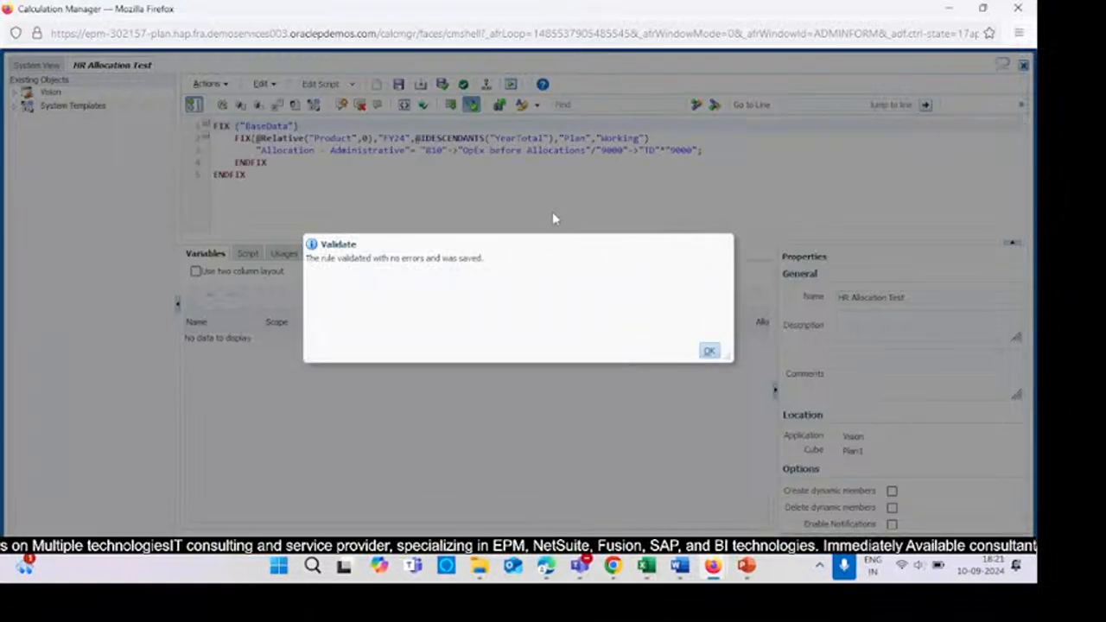
click(709, 351)
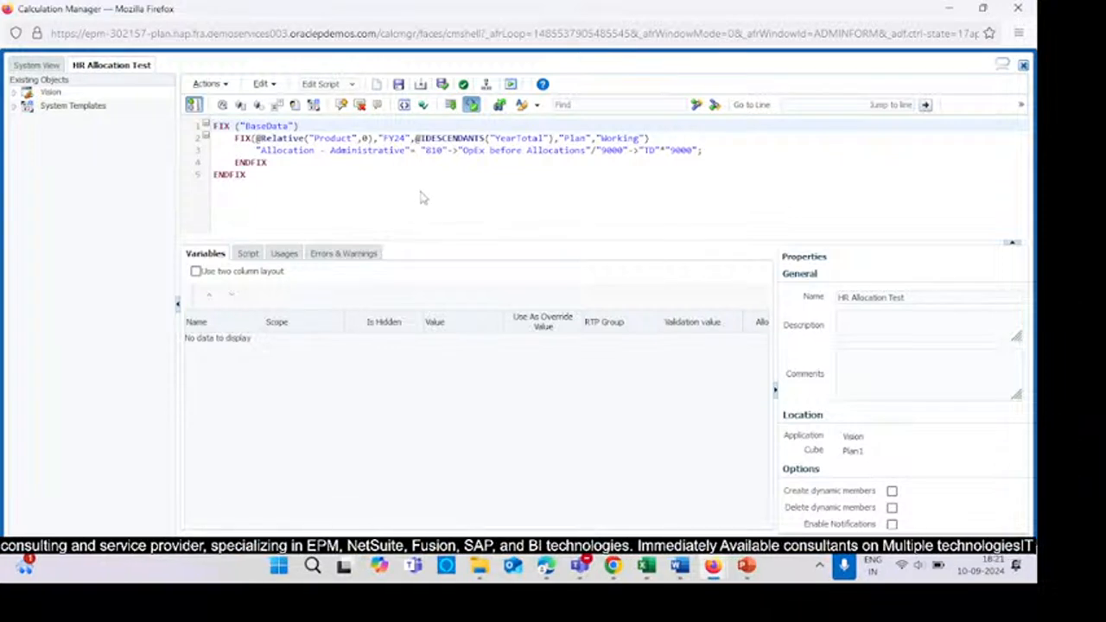
click(486, 88)
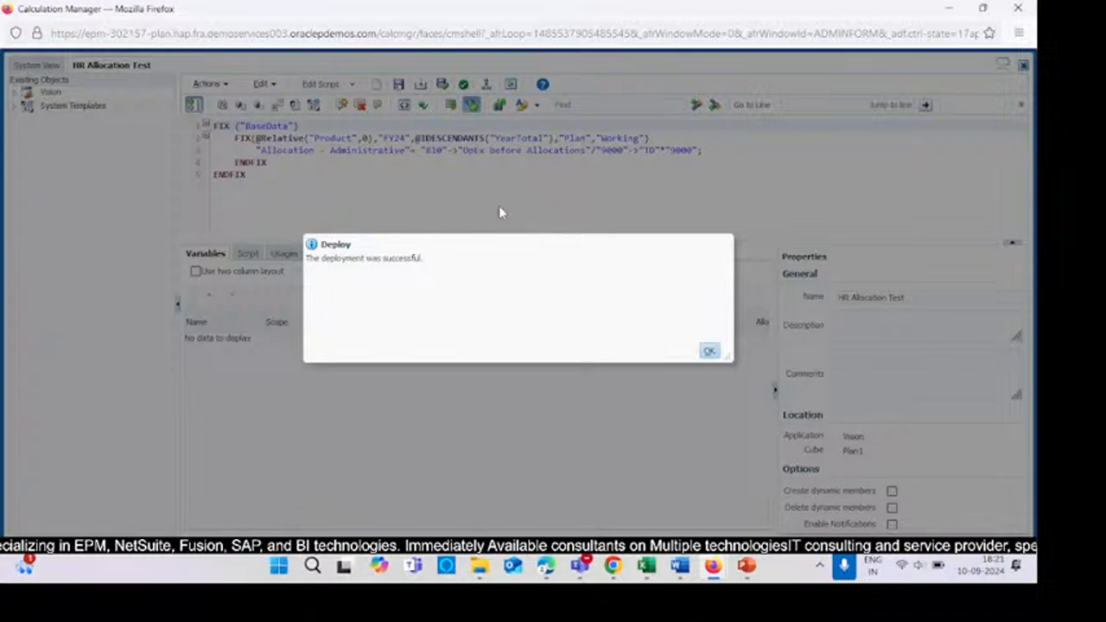
click(707, 347)
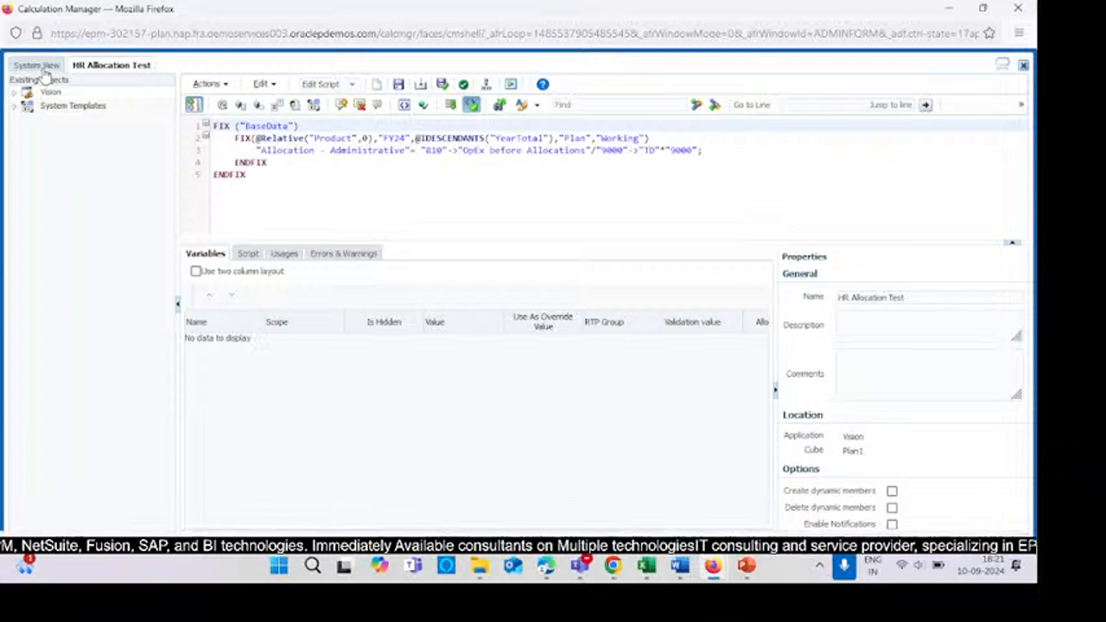
- Return to the HR Allocation Test rule from the system view and launch it
click(43, 69)
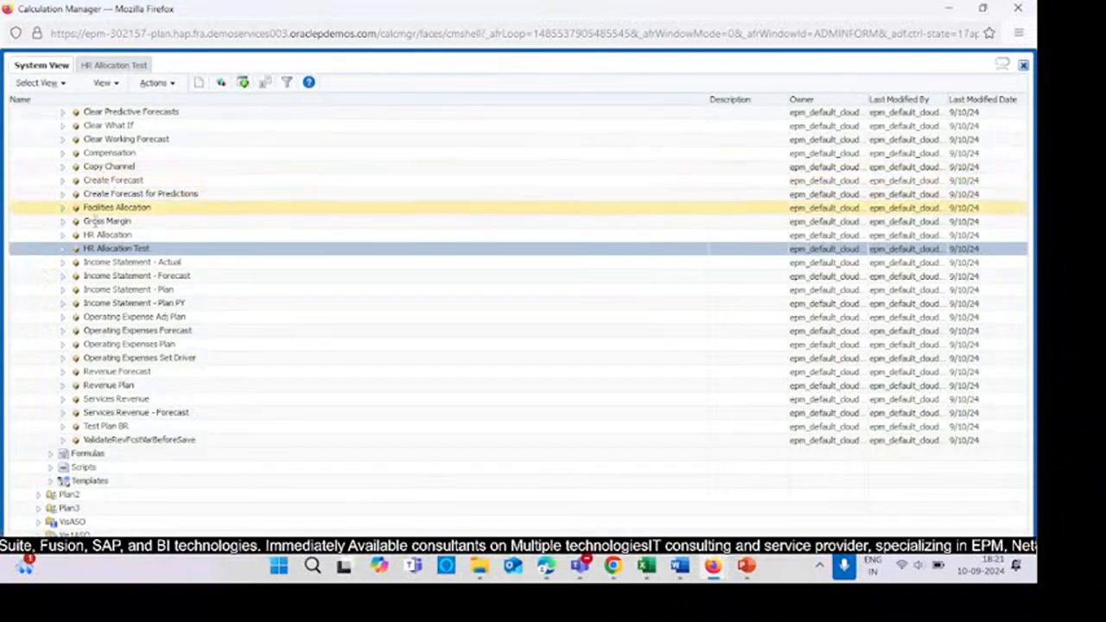
right_click(108, 249)
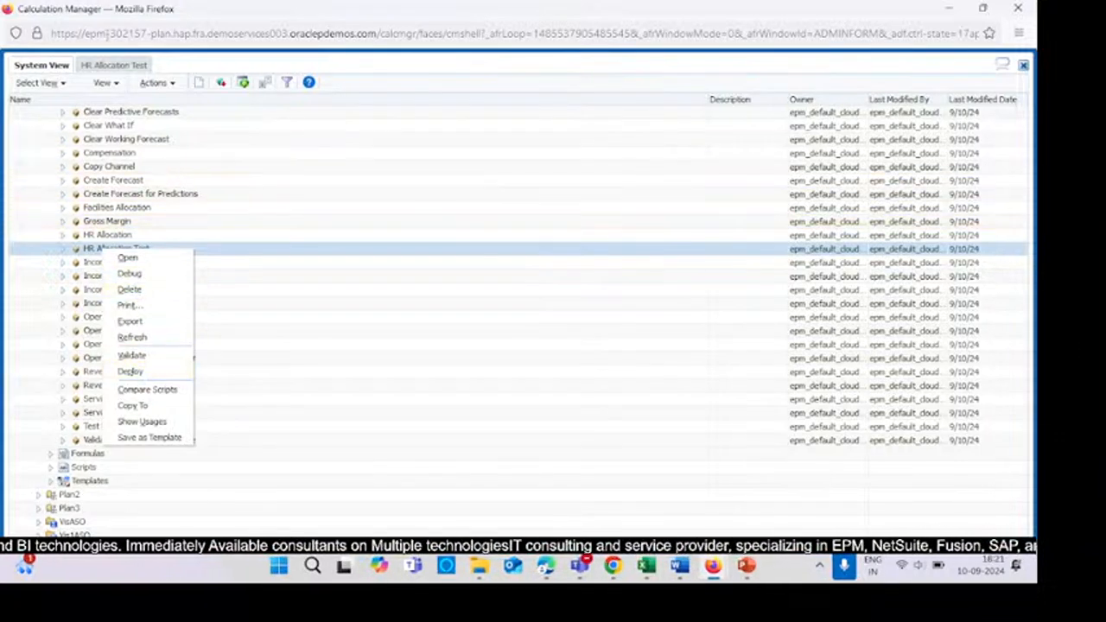
click(108, 67)
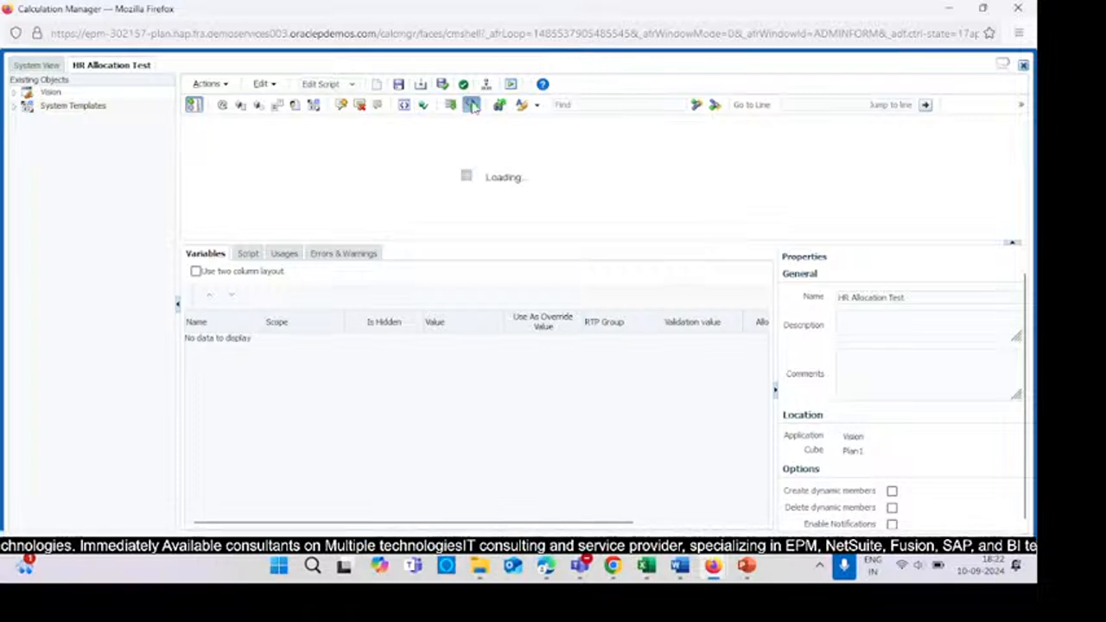
click(522, 104)
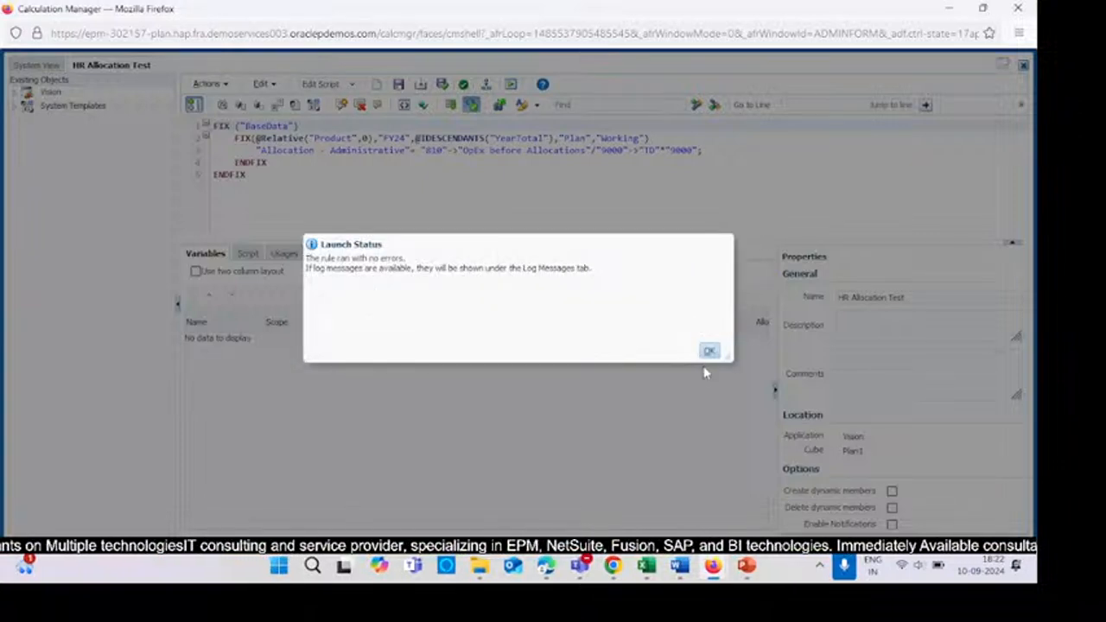
mouse_move(648, 566)
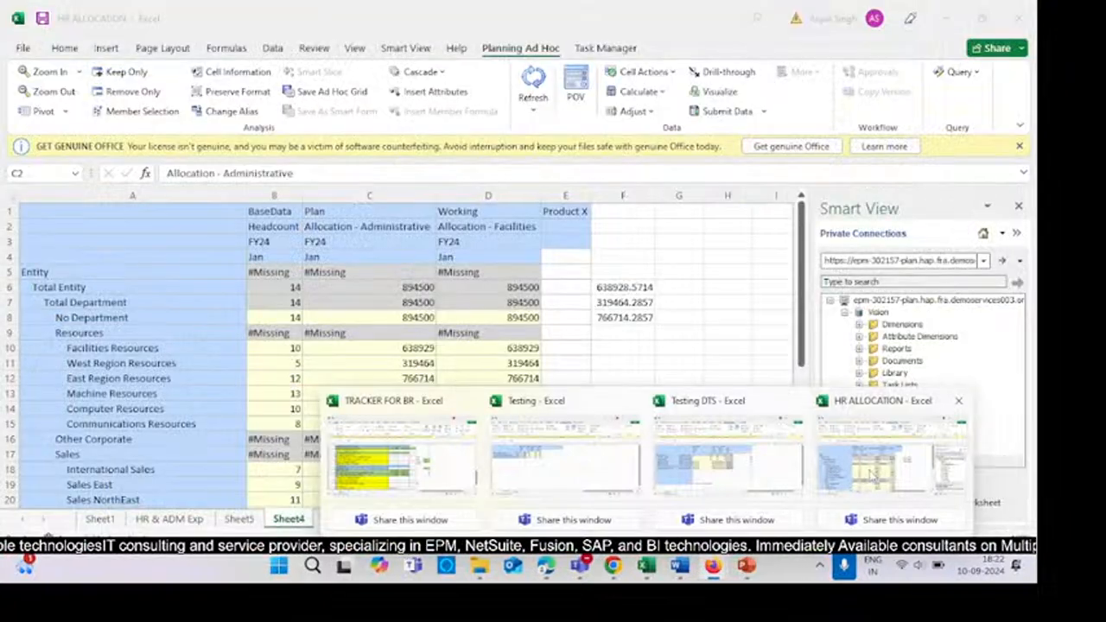
- Switch to the HR ALLOCATION Excel workbook and refresh the ad hoc grid
click(875, 475)
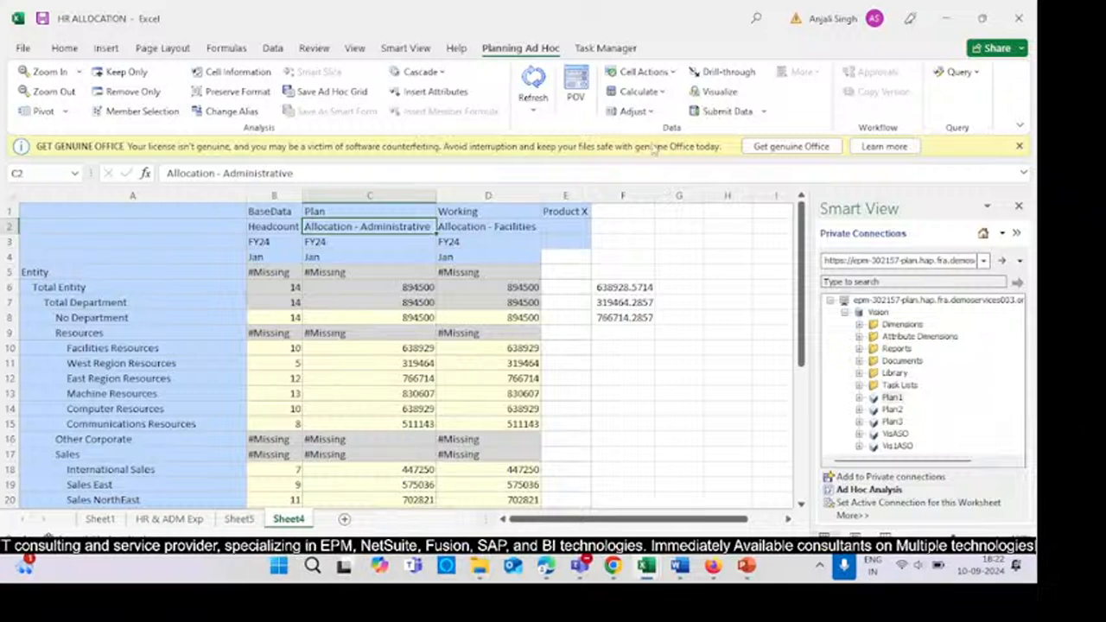
click(533, 77)
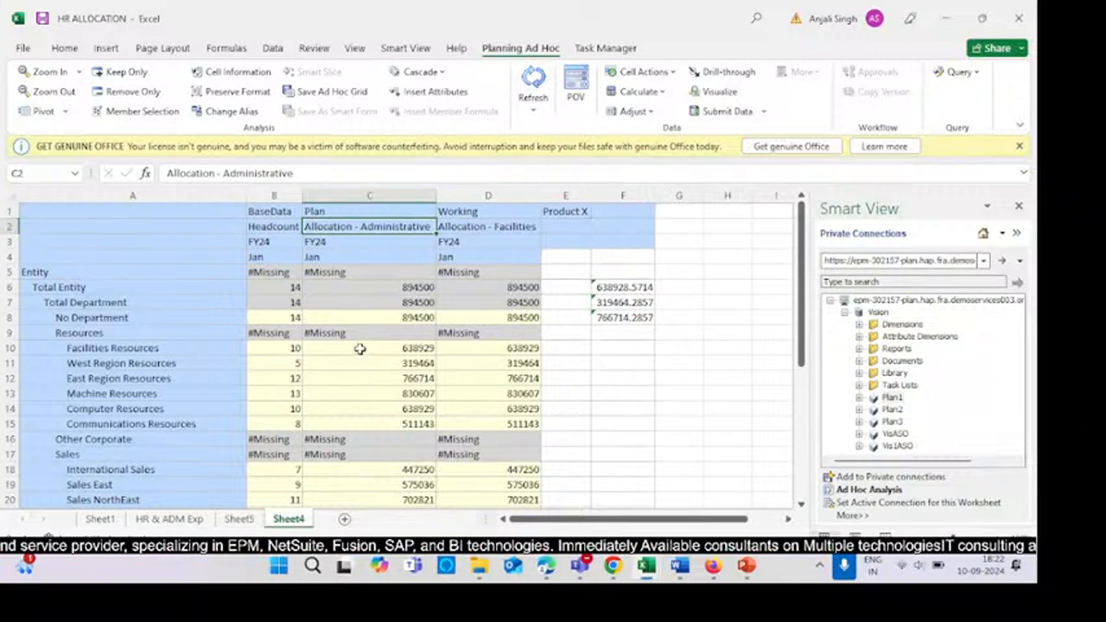
- Set Headcount for Facilities, West Region, East Region and Machine Resources to 12, 15, 10 and 11
click(270, 348)
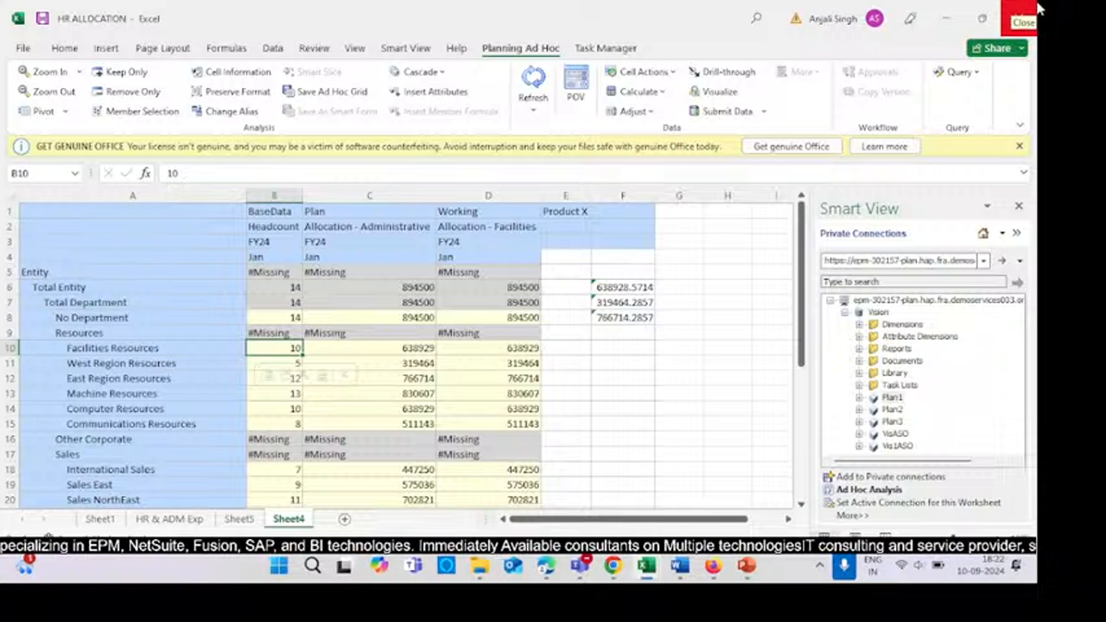
key(BackSpace)
text(2)
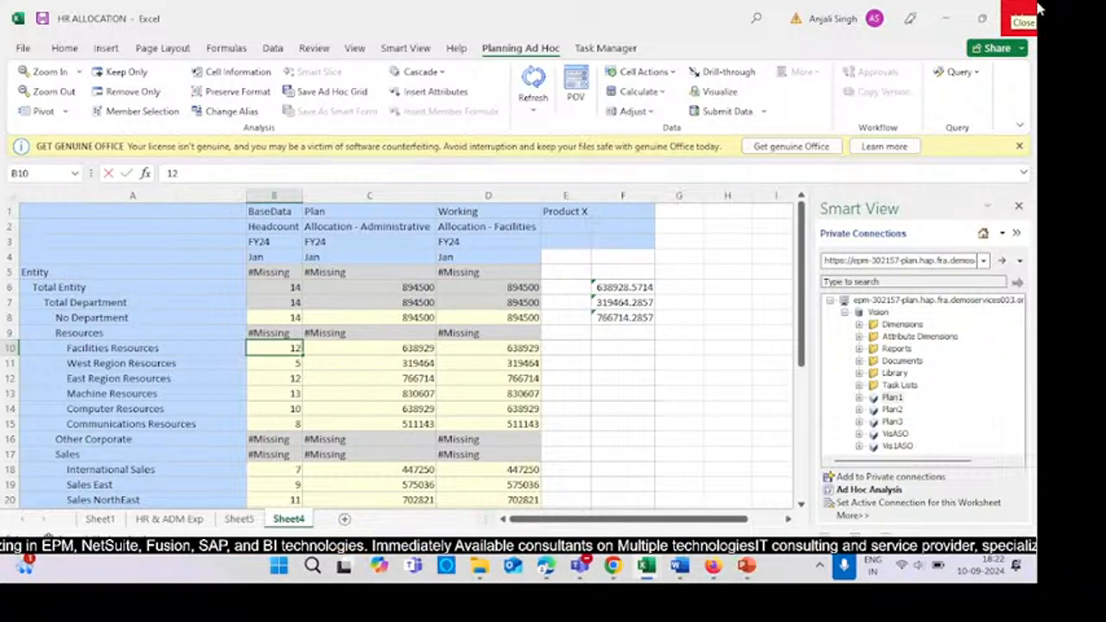
key(Return)
text(15)
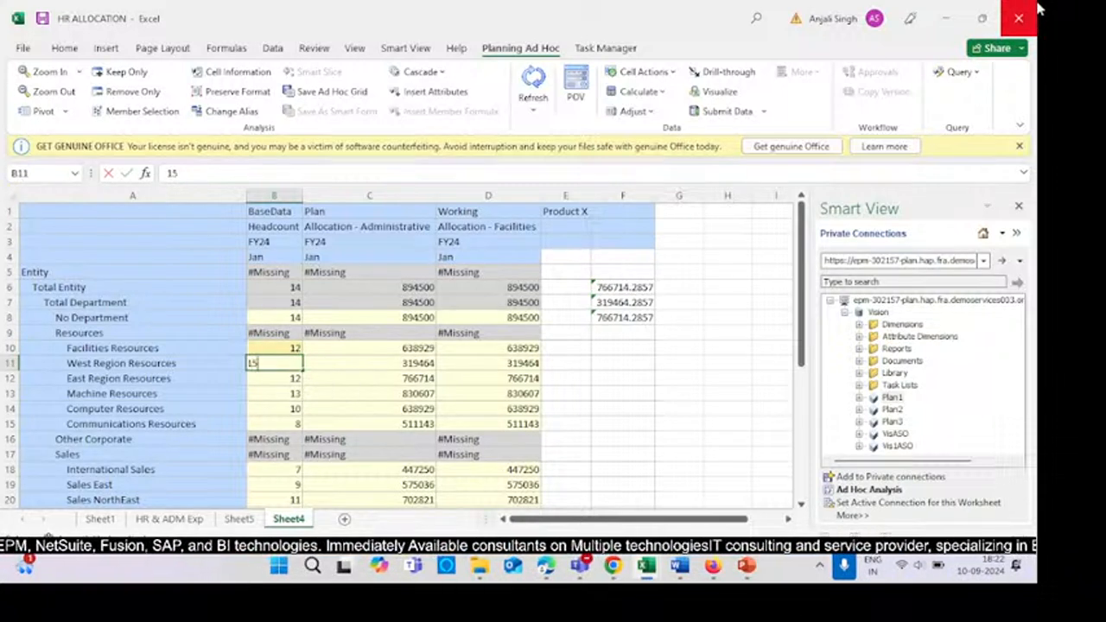
key(Return)
text(10)
key(Return)
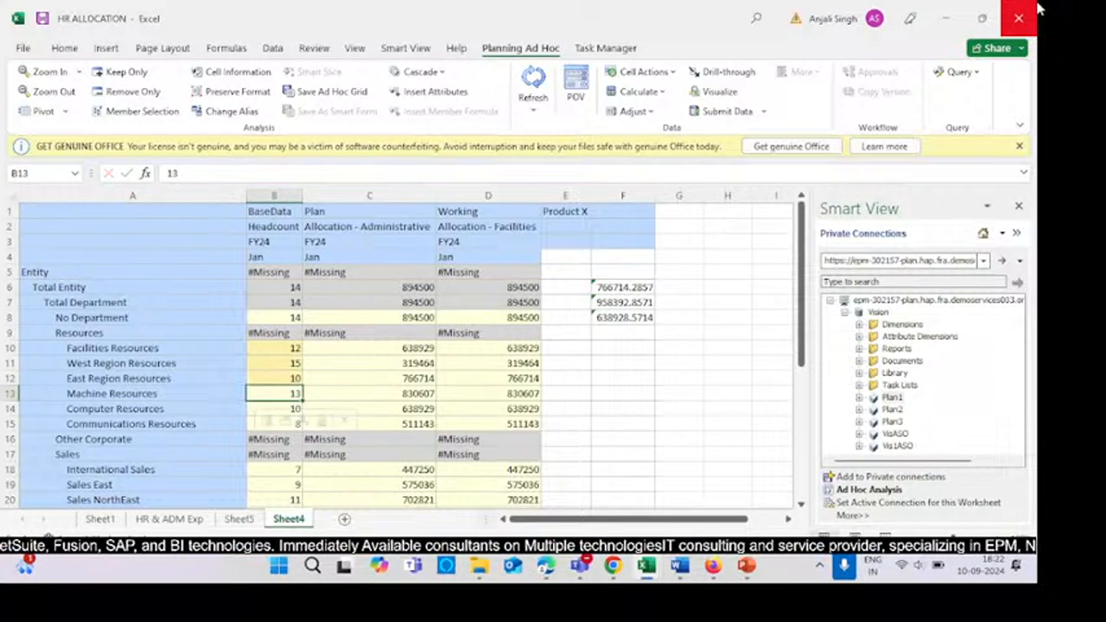
text(1)
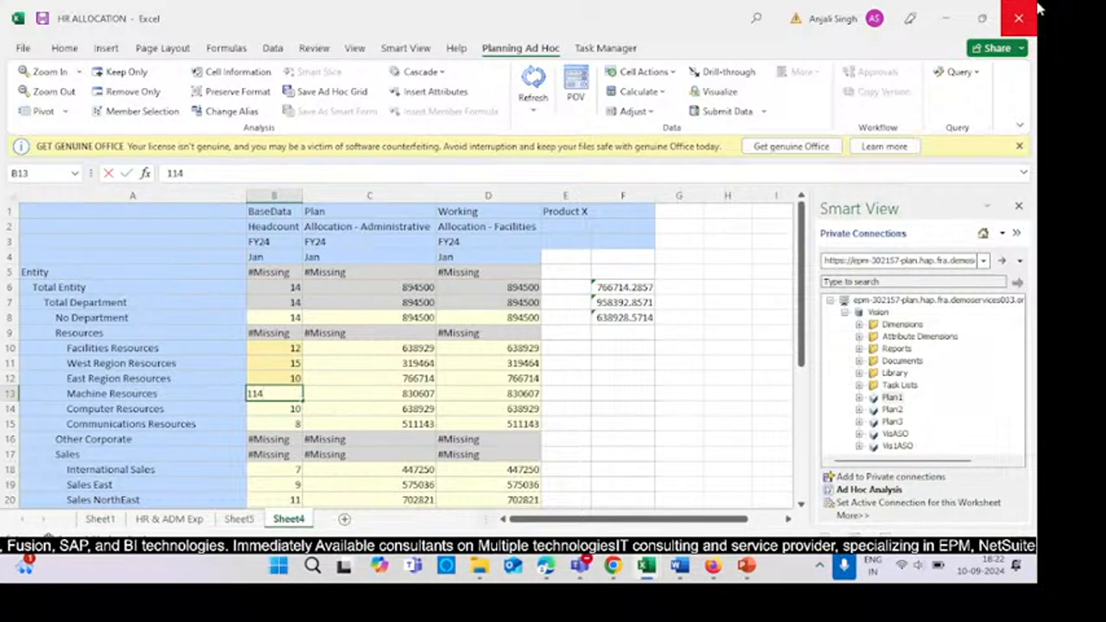
text(1)
key(Return)
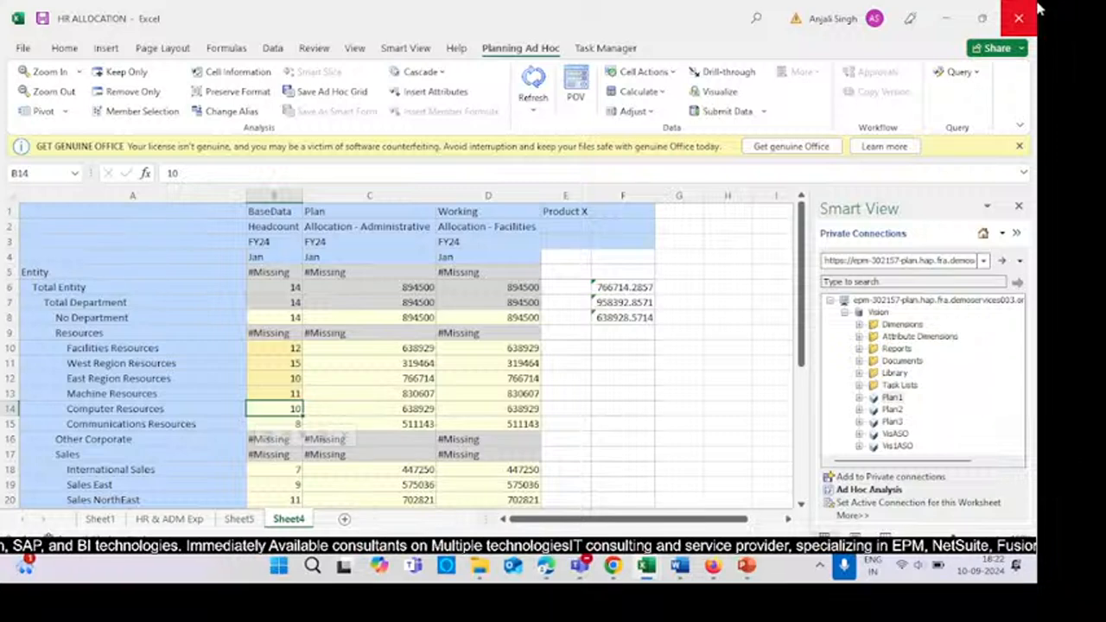
- Submit the changed headcount values to Planning
click(677, 350)
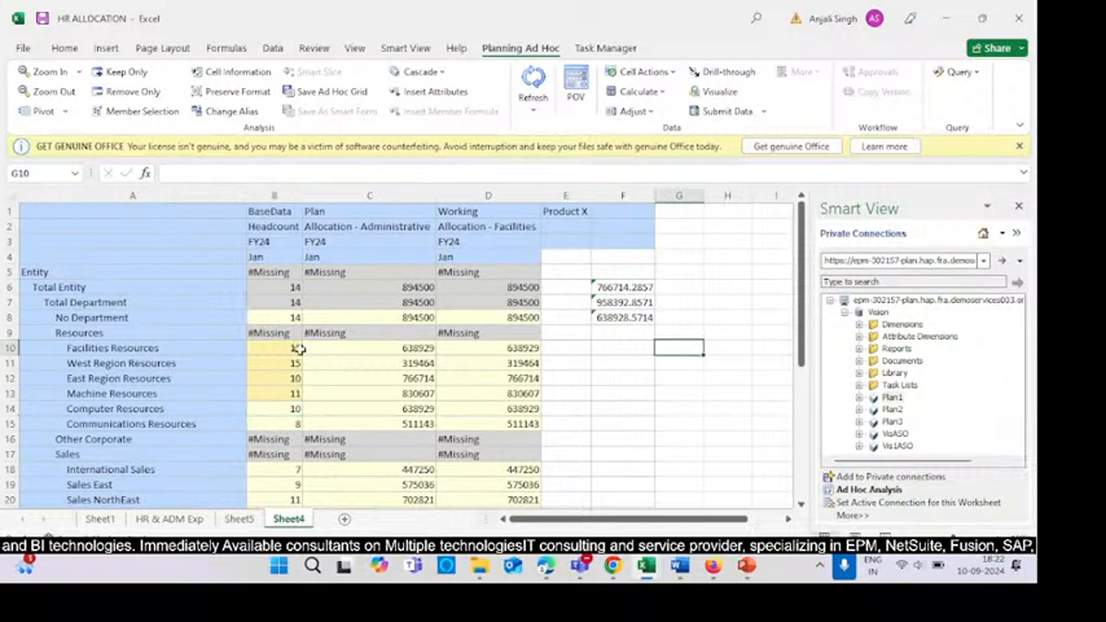
drag(298, 348, 286, 393)
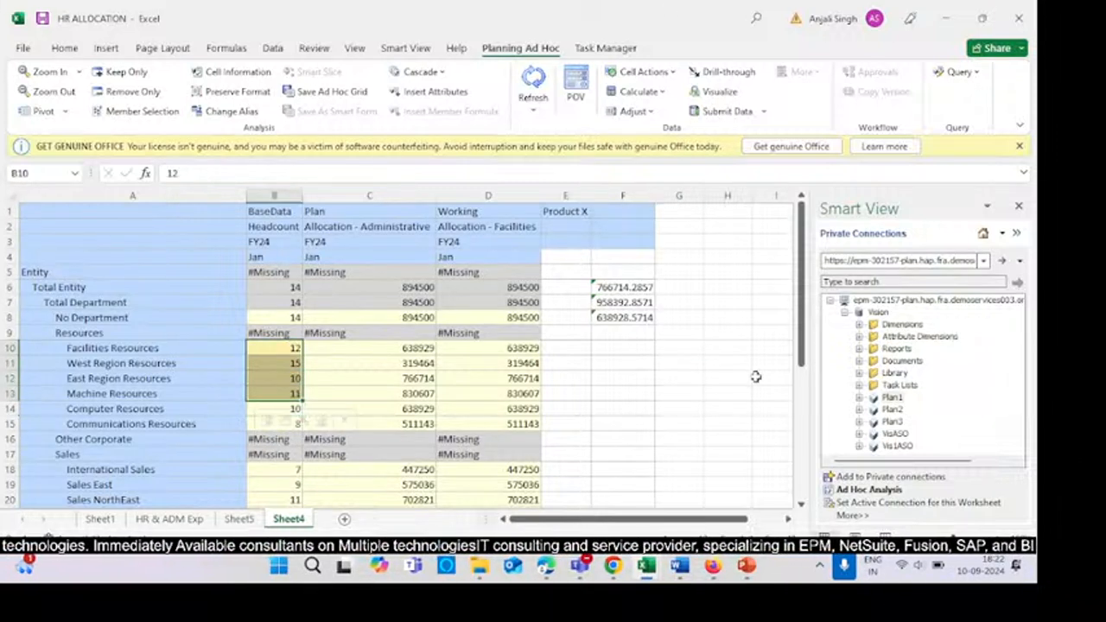
click(724, 350)
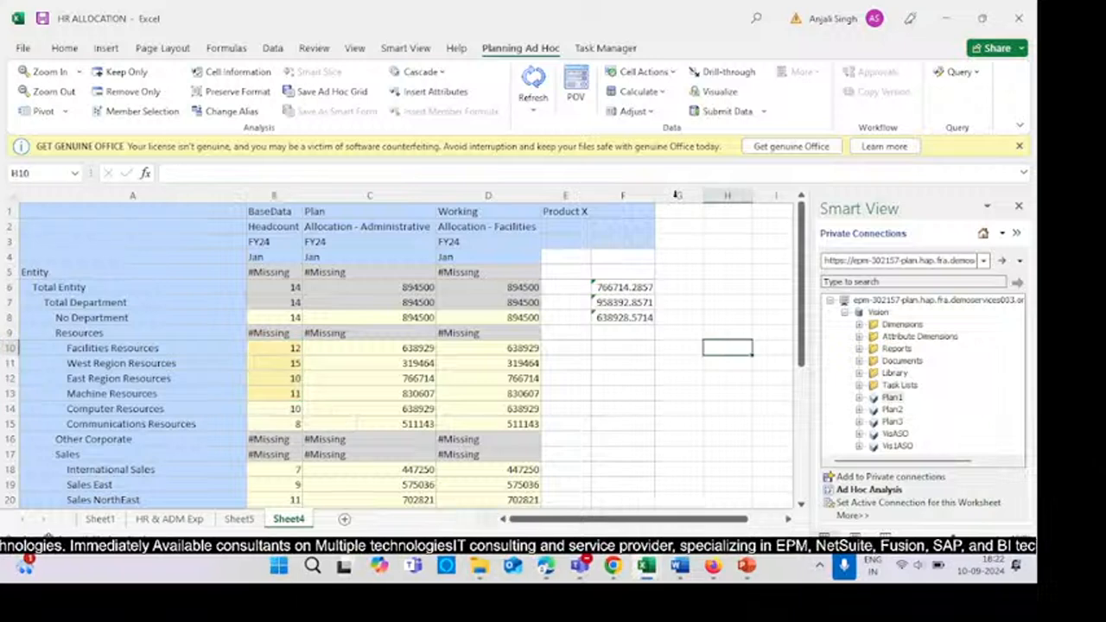
click(711, 111)
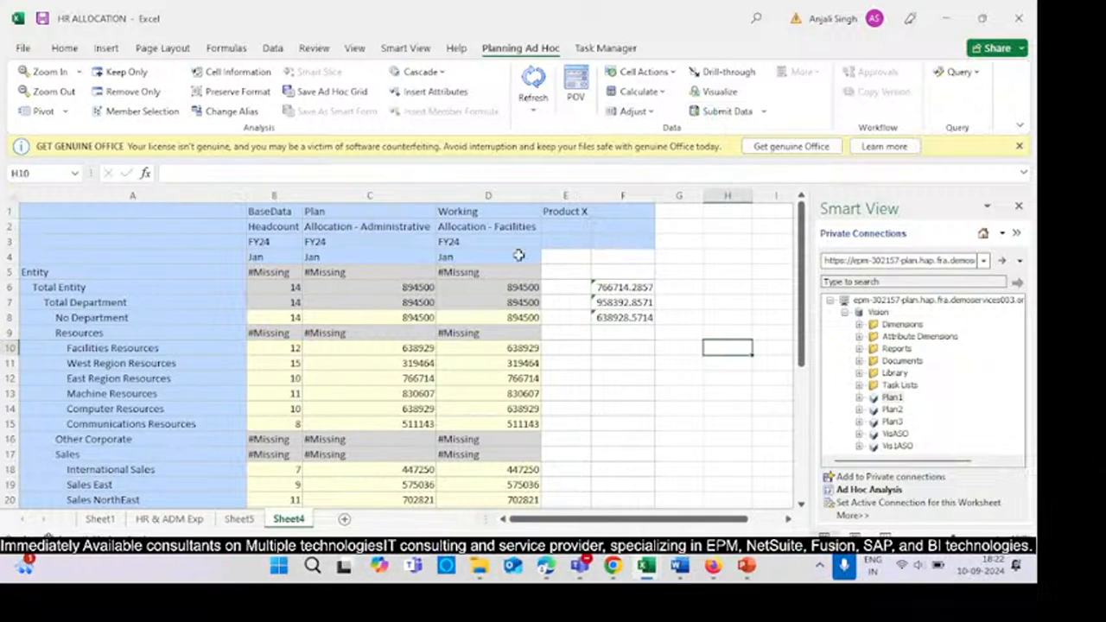
- Highlight the Allocation - Administrative amounts for Facilities through Computer Resources with an orange fill
drag(382, 354, 363, 389)
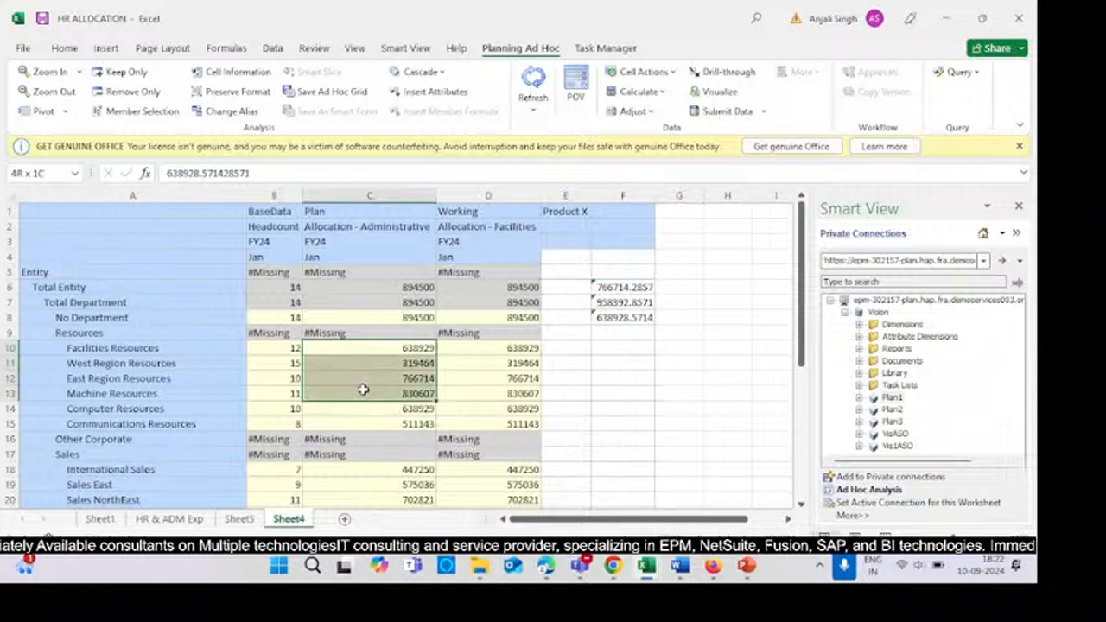
click(628, 366)
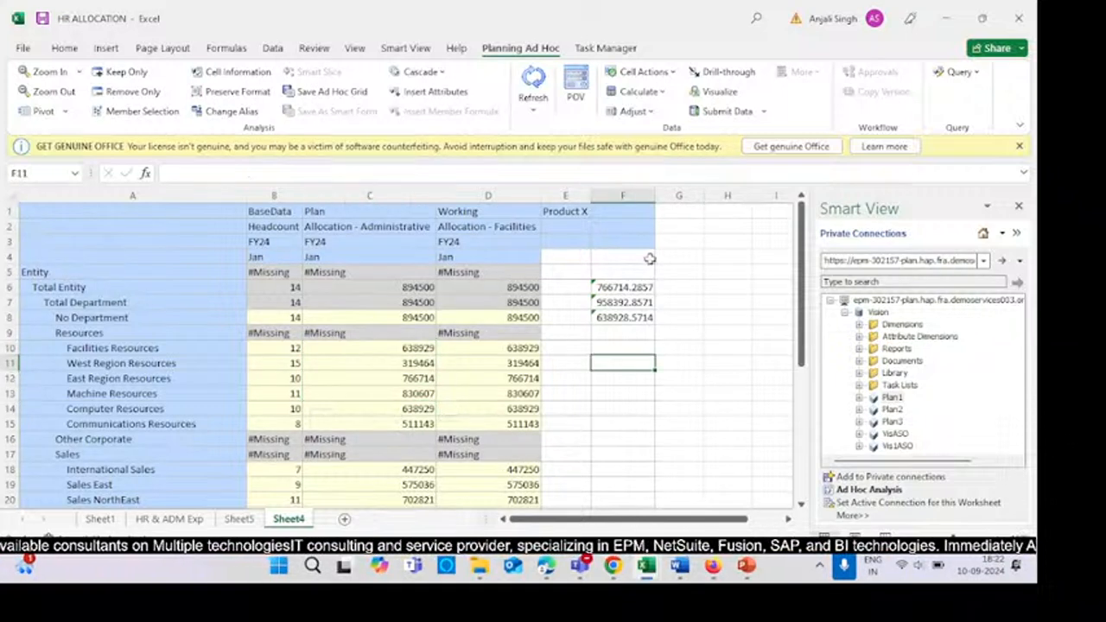
drag(376, 352, 371, 411)
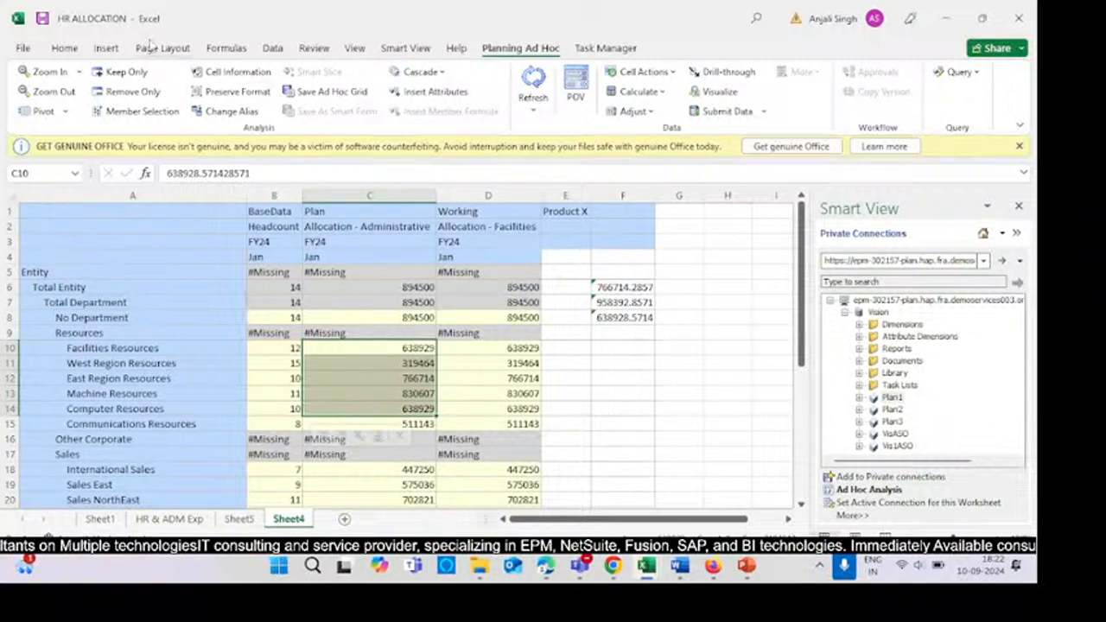
click(80, 48)
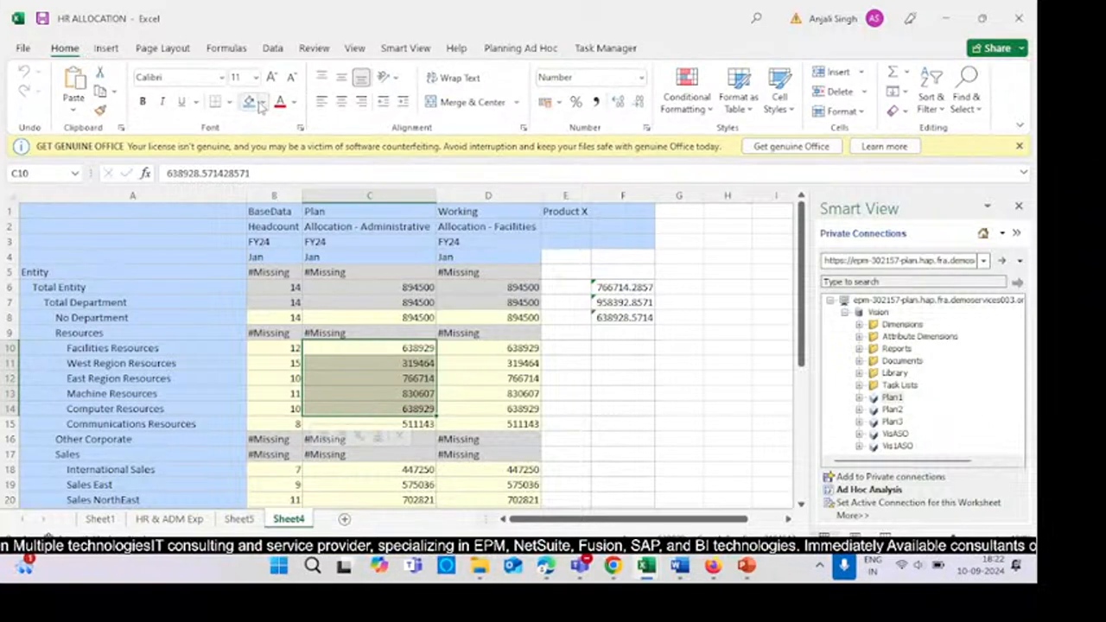
click(261, 104)
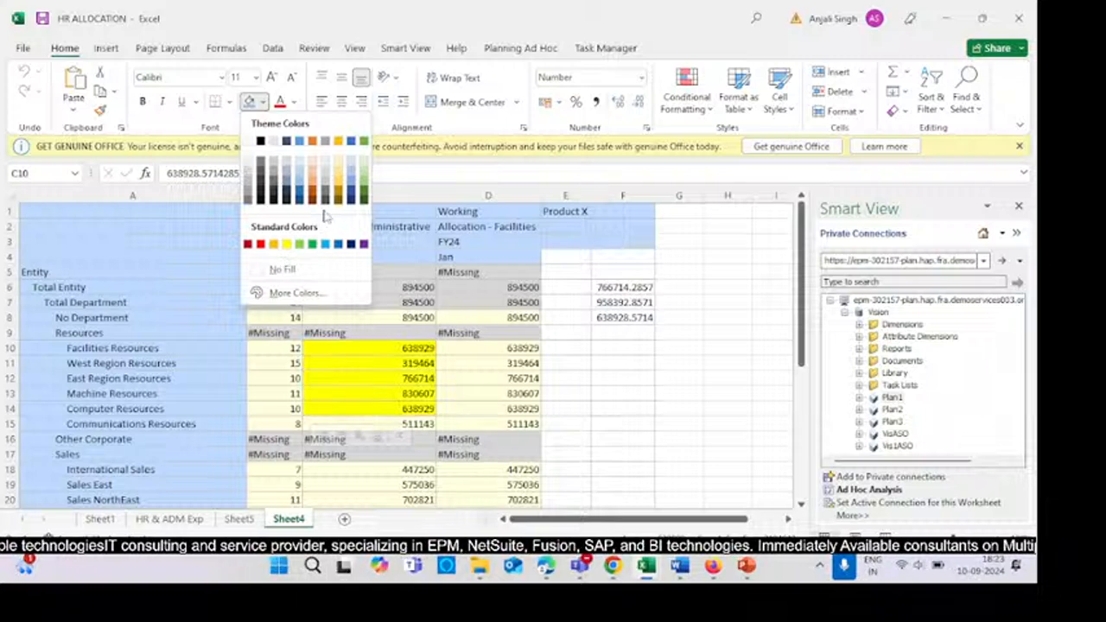
click(338, 184)
click(617, 378)
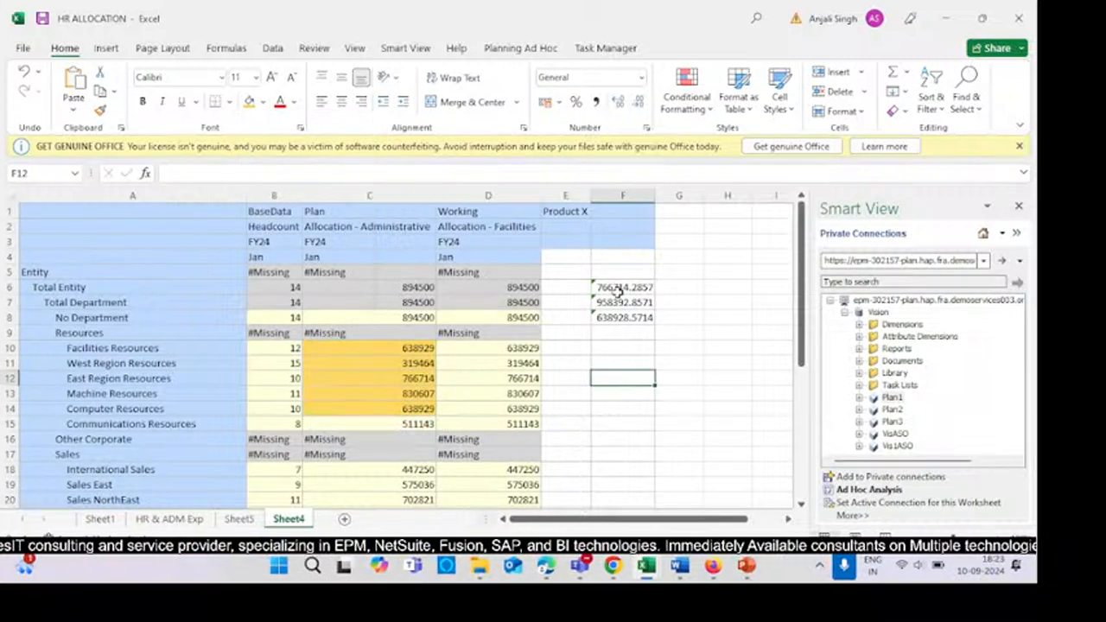
- Launch the HR Allocation Test business rule from the Calculate business rules list and close the dialog
drag(604, 287, 618, 322)
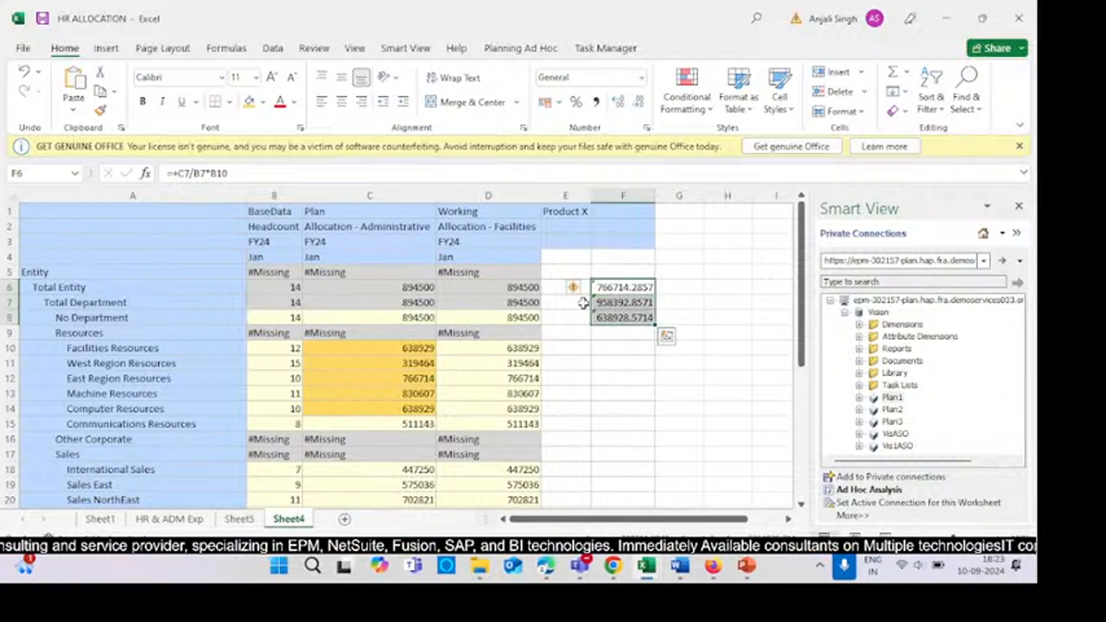
click(689, 263)
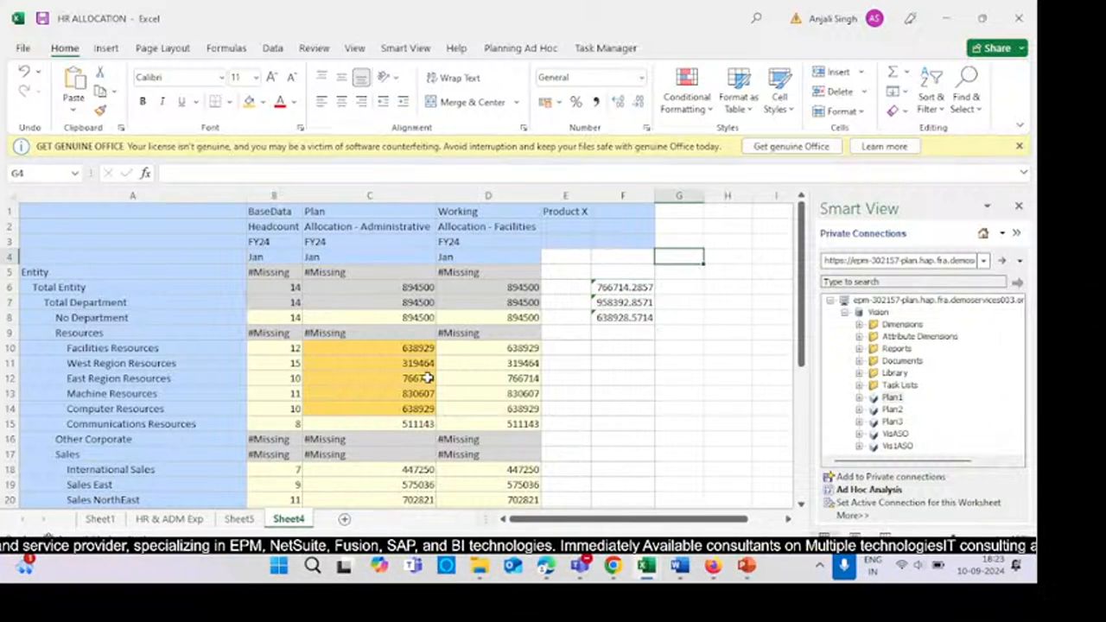
click(505, 48)
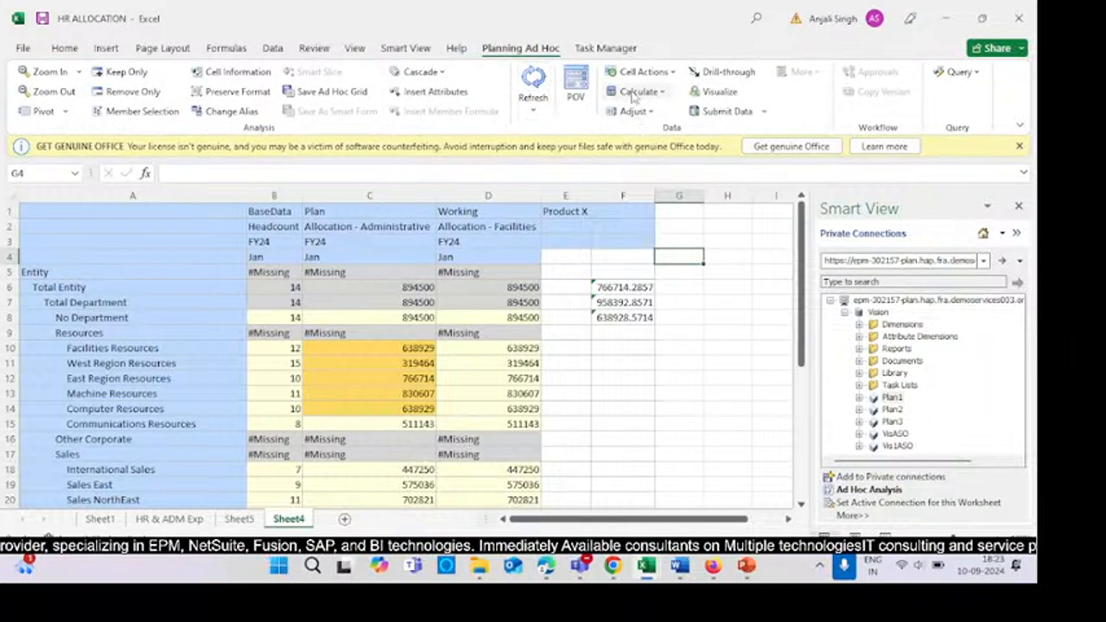
click(637, 92)
click(652, 115)
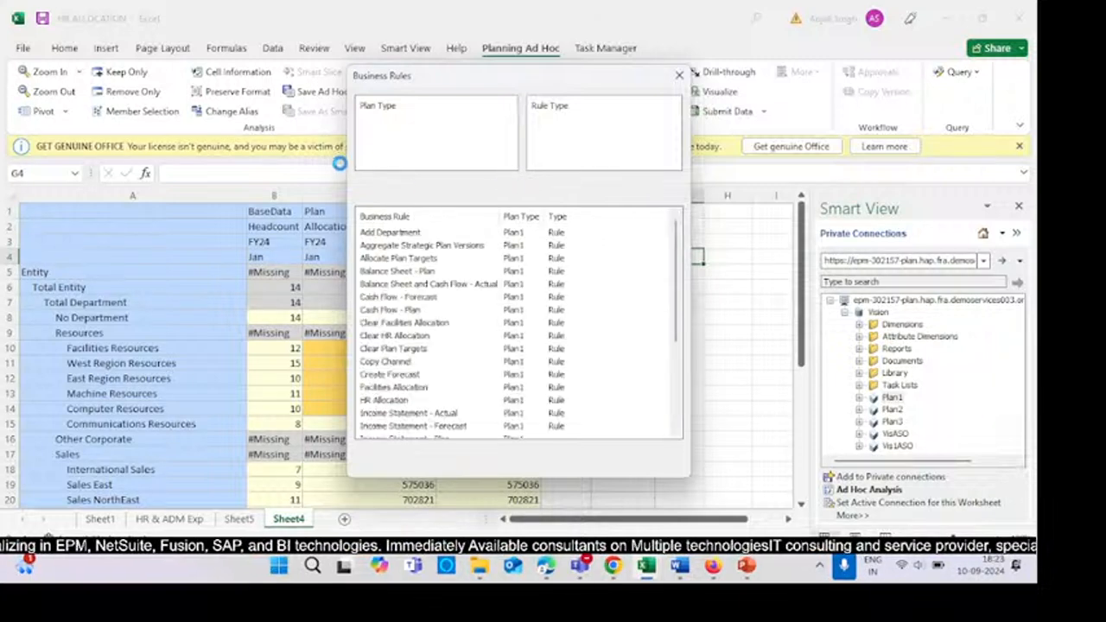
click(364, 135)
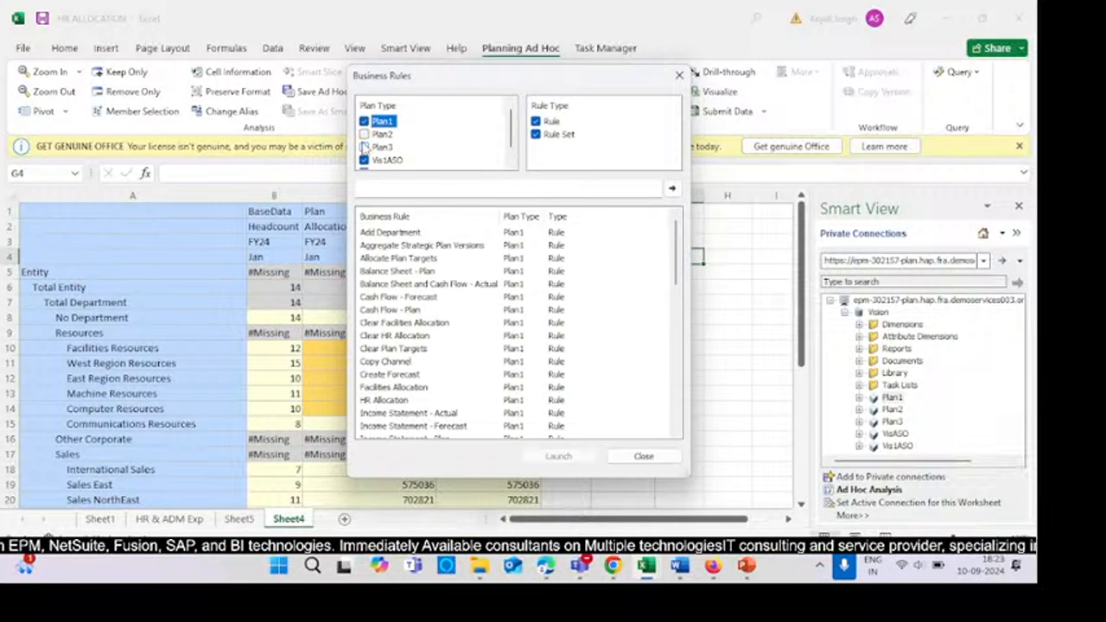
click(364, 161)
scroll(367, 162, down, 1)
click(364, 160)
scroll(434, 314, down, 3)
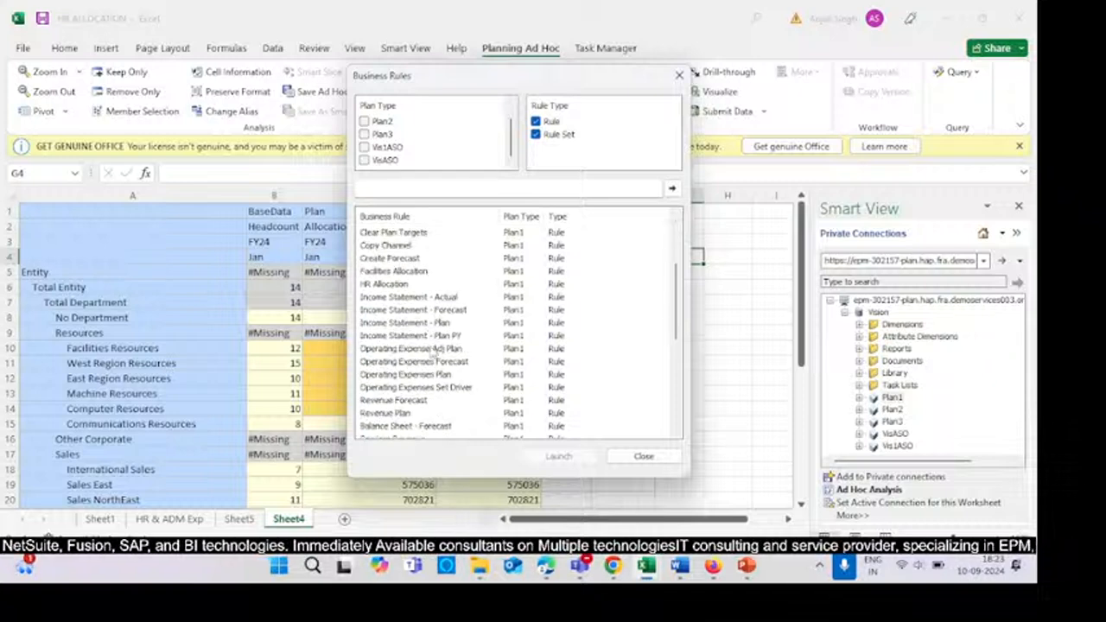
scroll(432, 349, down, 5)
click(394, 375)
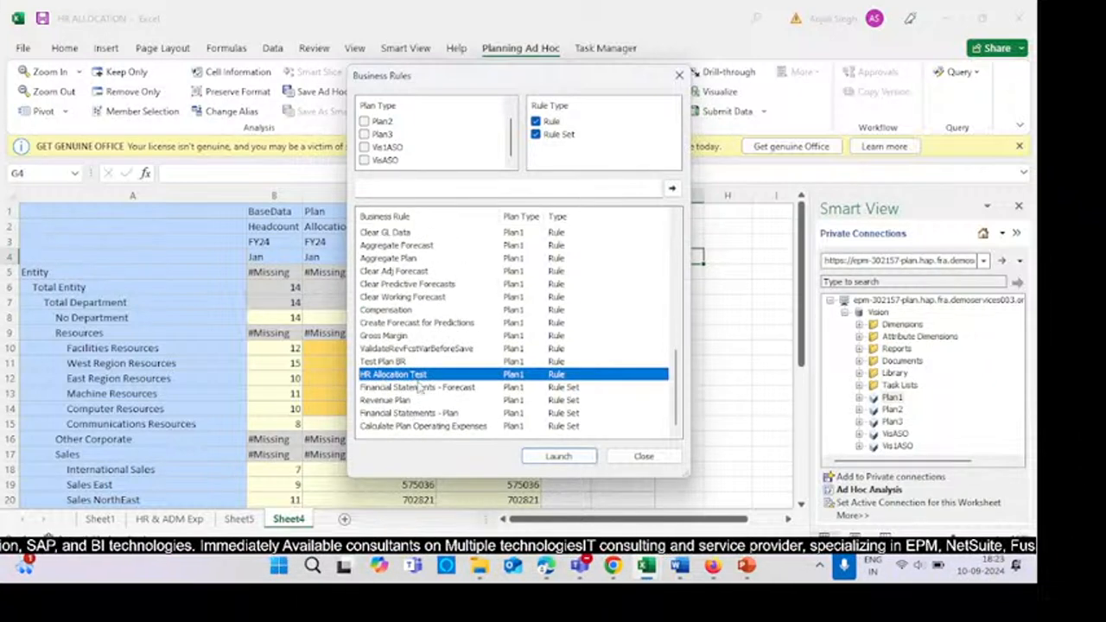
click(553, 458)
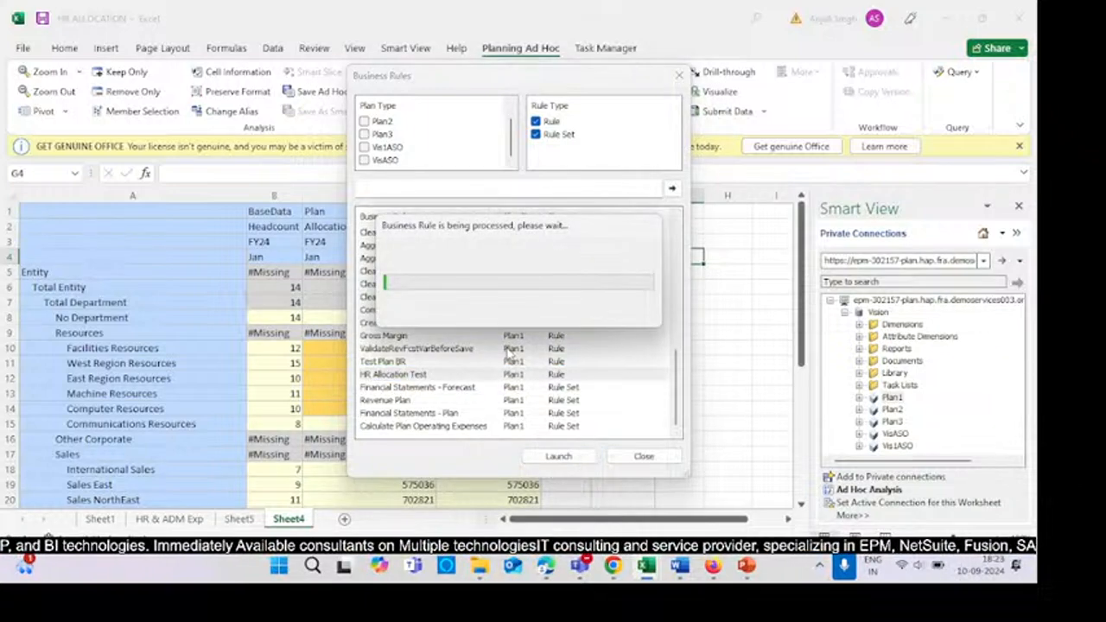
click(594, 337)
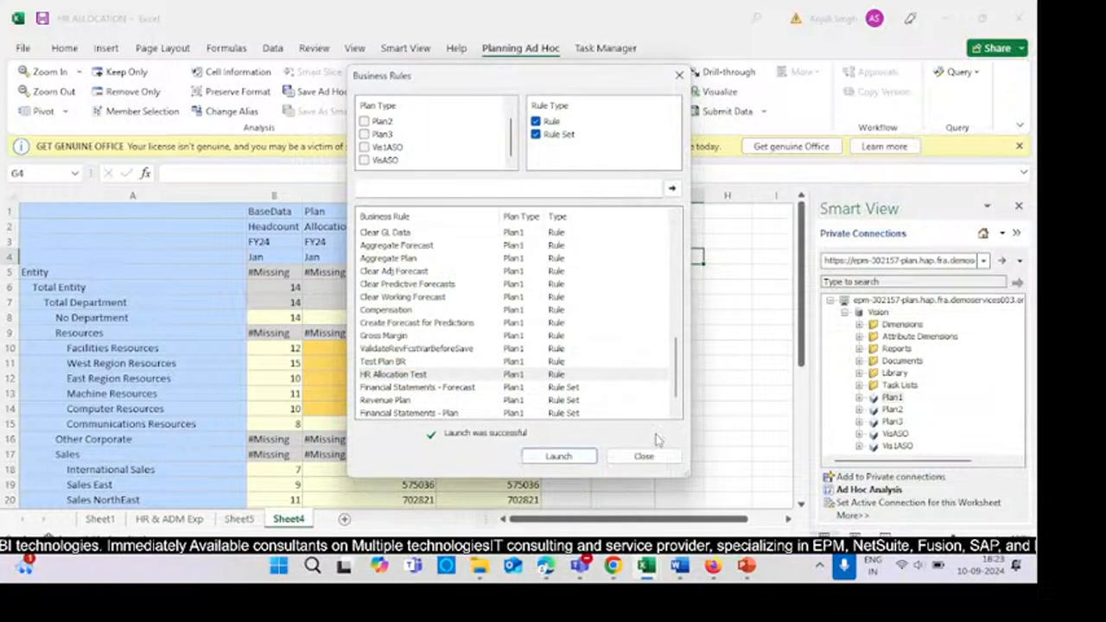
click(642, 457)
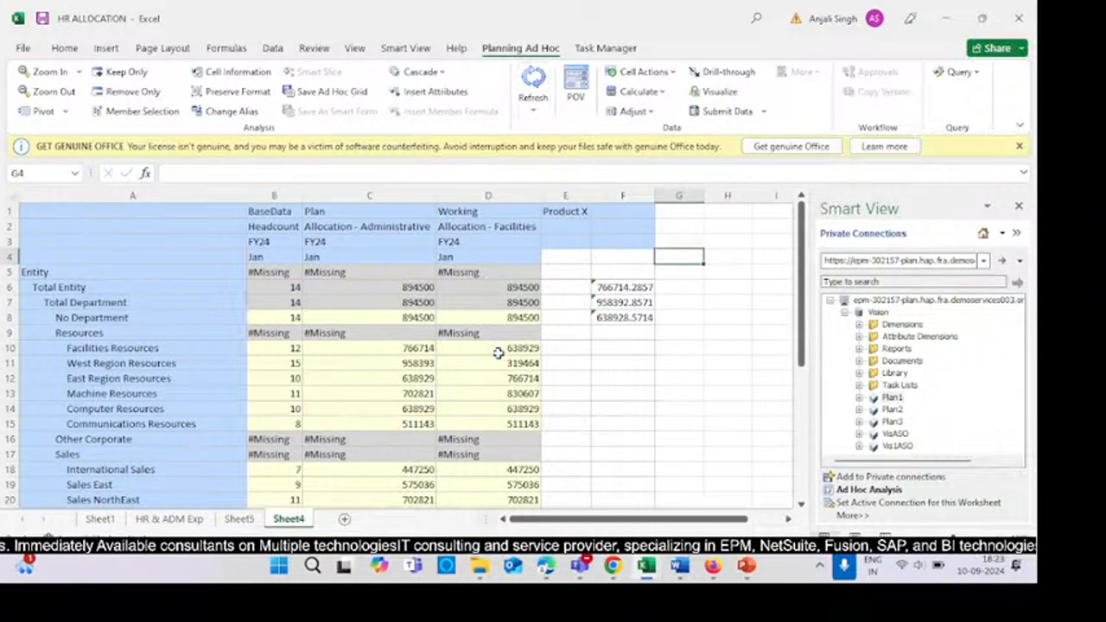
- Enter a check formula in G10 dividing the Total Department Allocation - Administrative by its headcount times Facilities headcount: +C7/B7*B10
drag(377, 346, 371, 409)
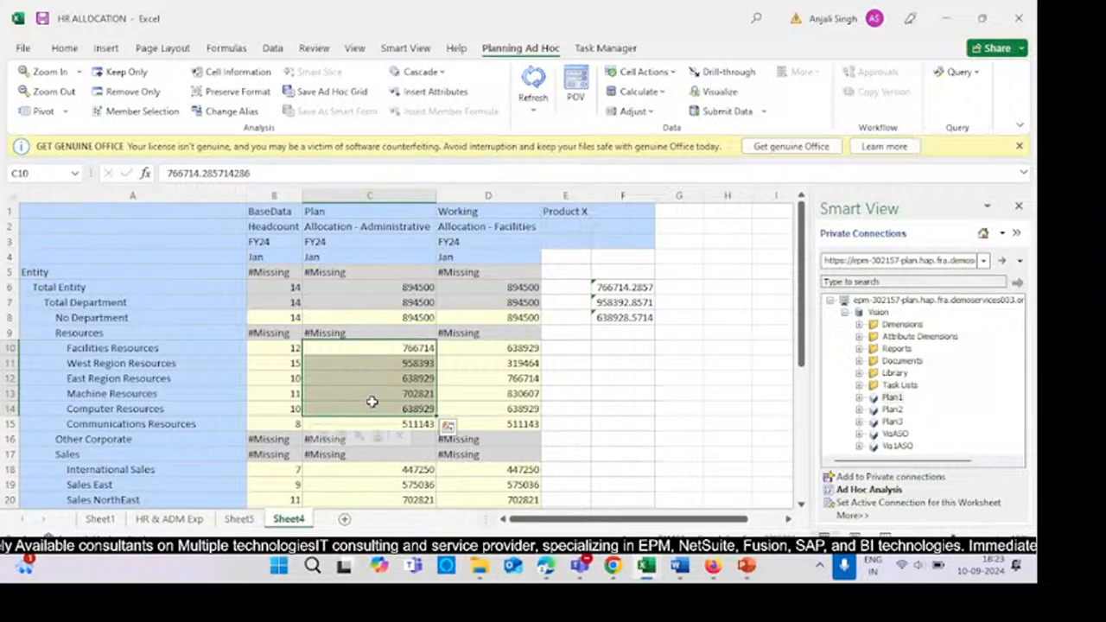
click(627, 289)
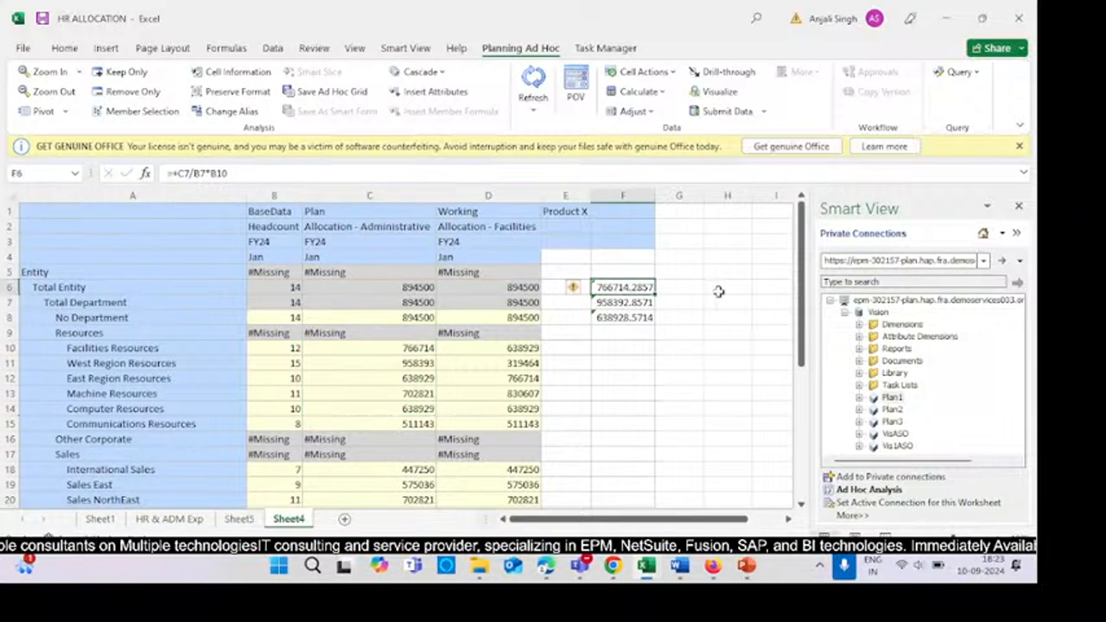
click(642, 335)
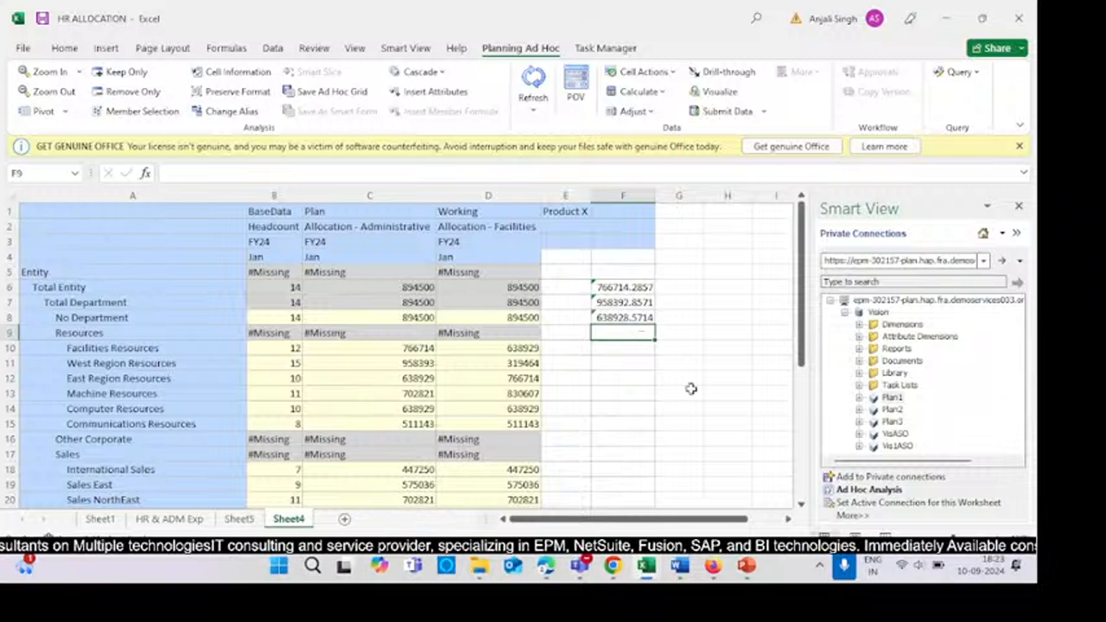
click(696, 344)
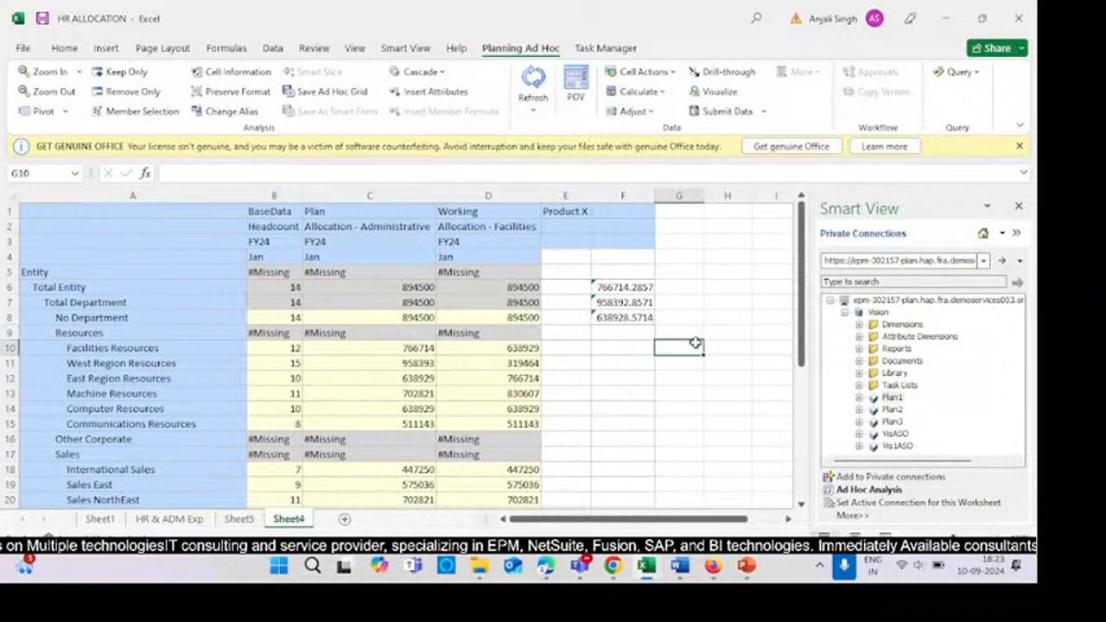
text(+)
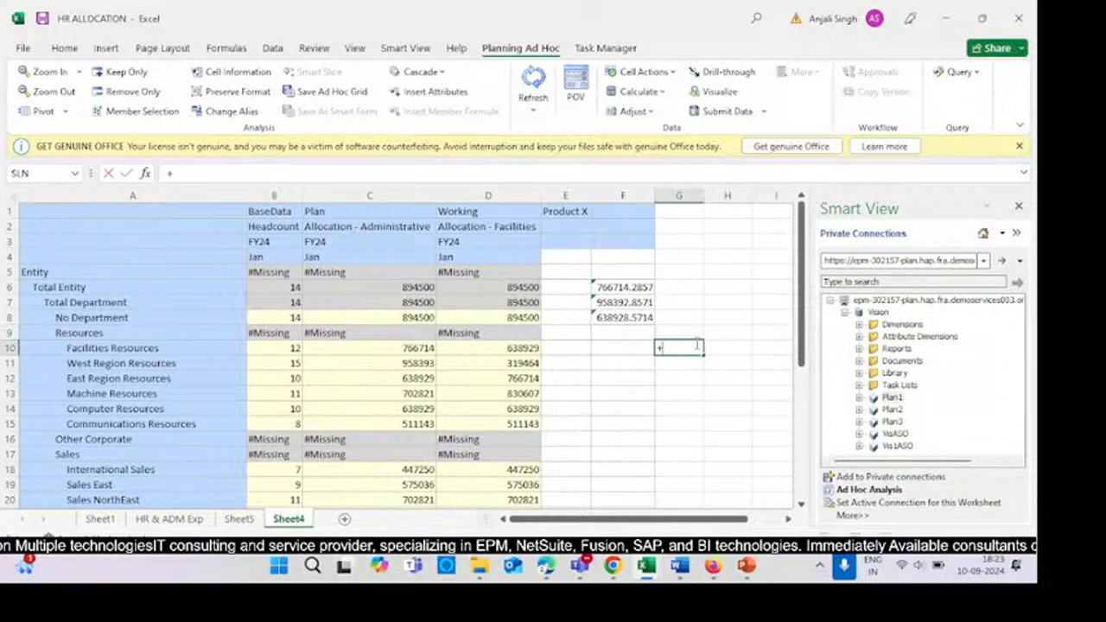
click(484, 301)
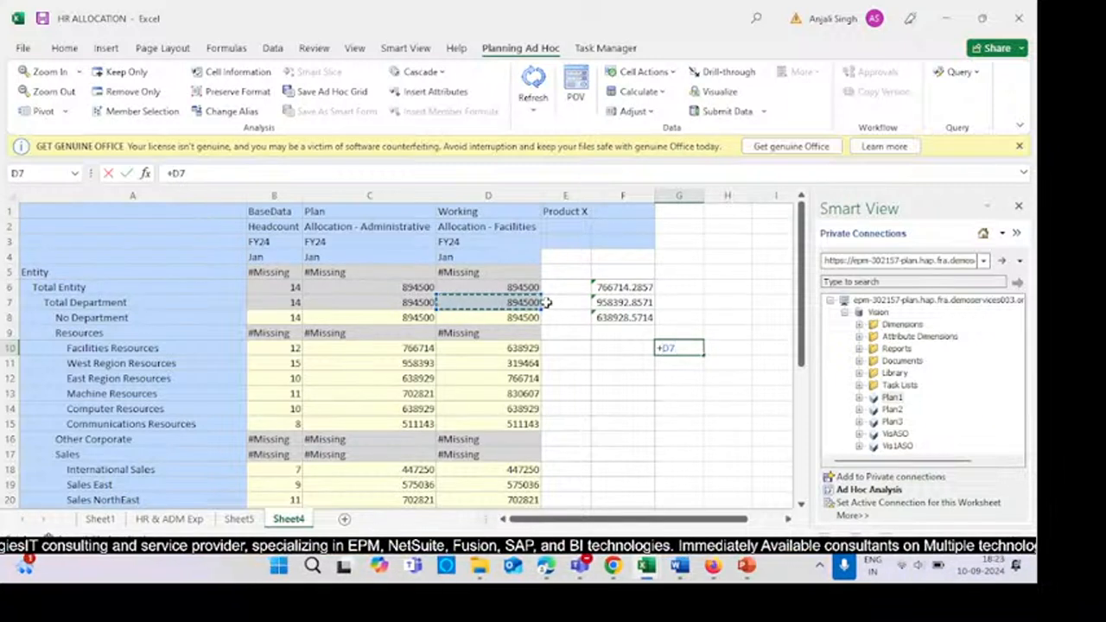
key(BackSpace)
key(BackSpace)
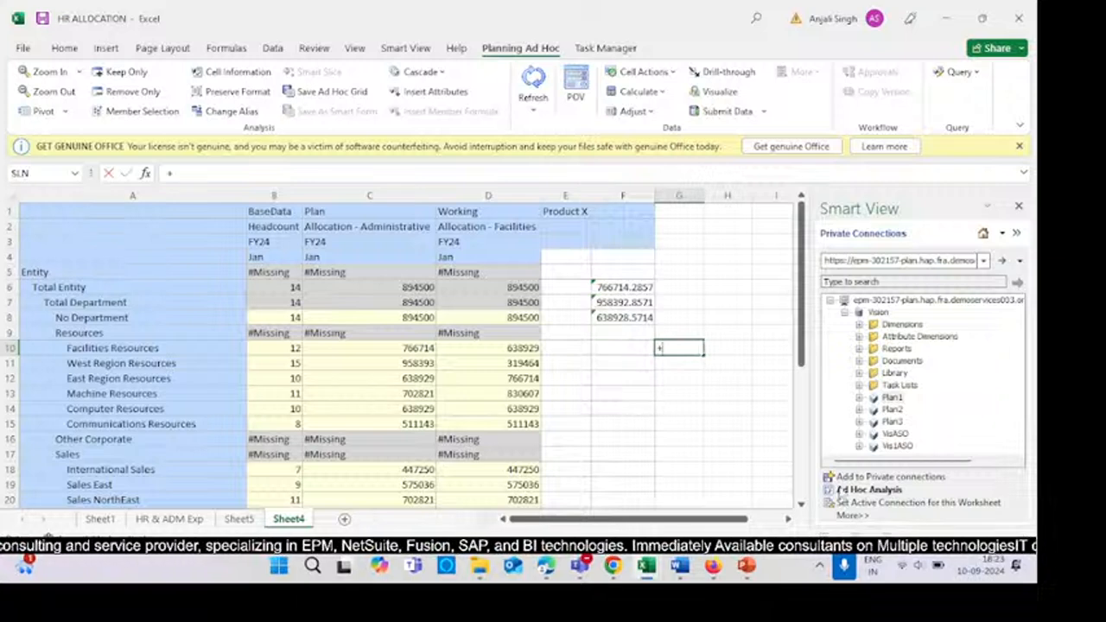
click(408, 302)
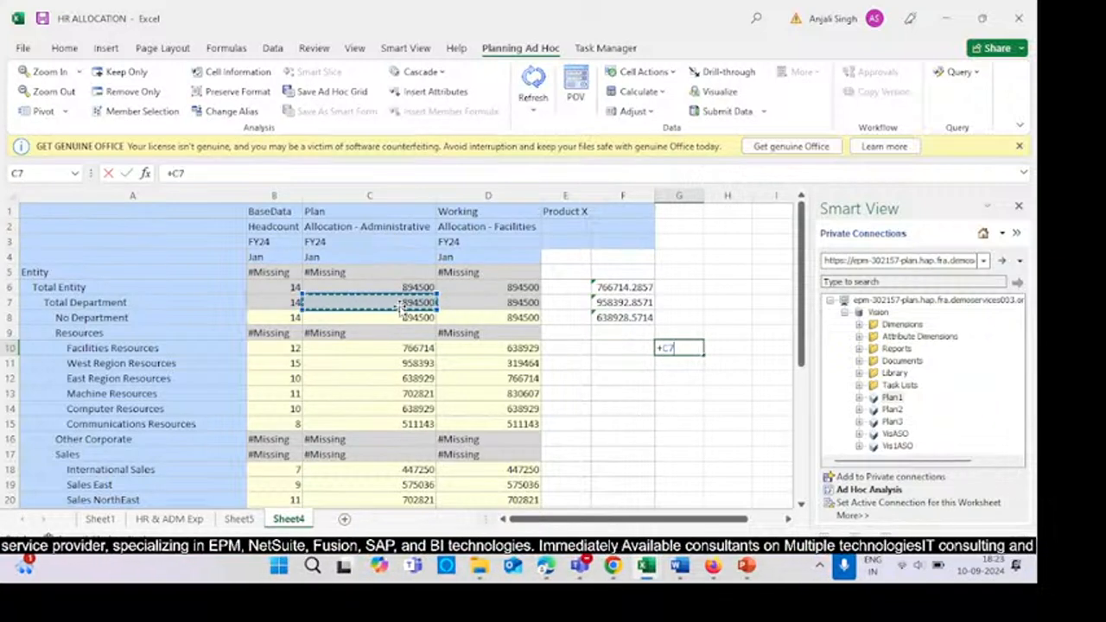
text(/)
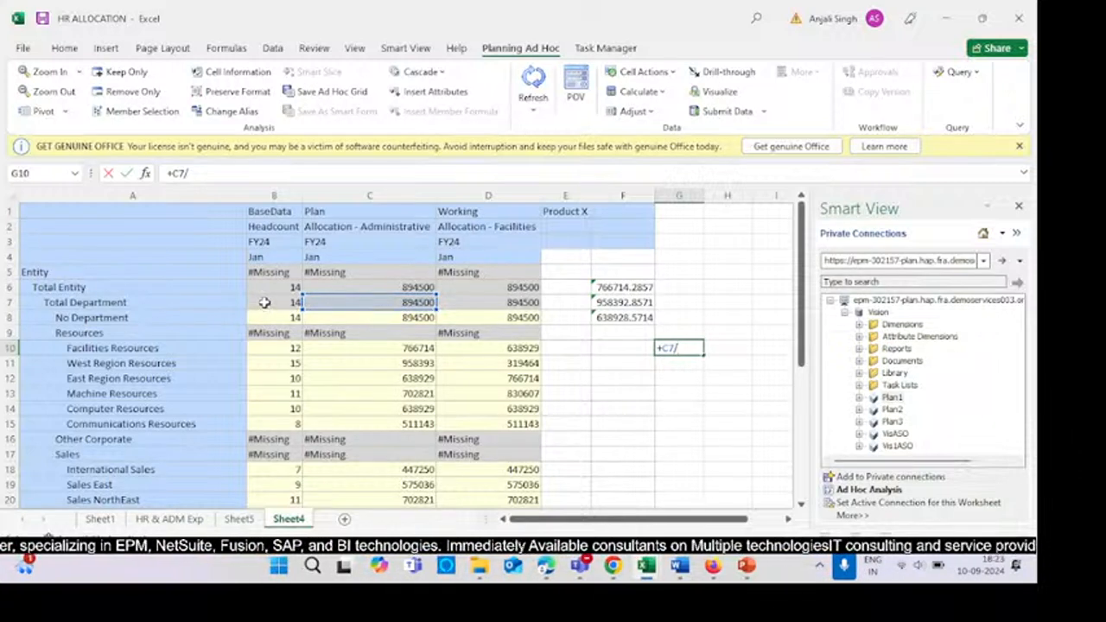
click(264, 302)
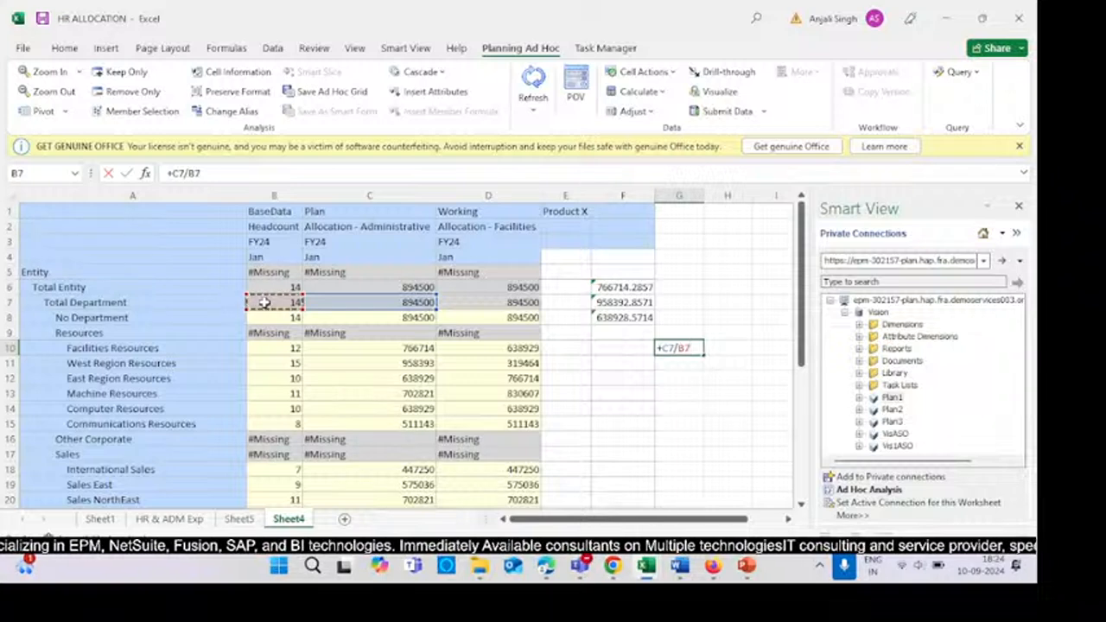
text(*)
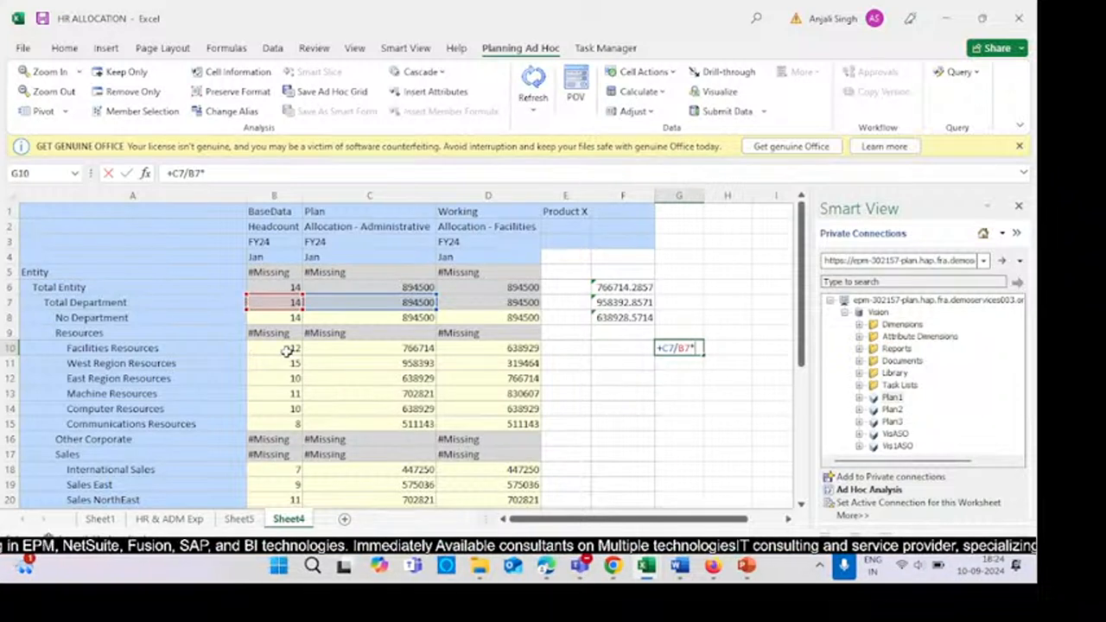
click(287, 350)
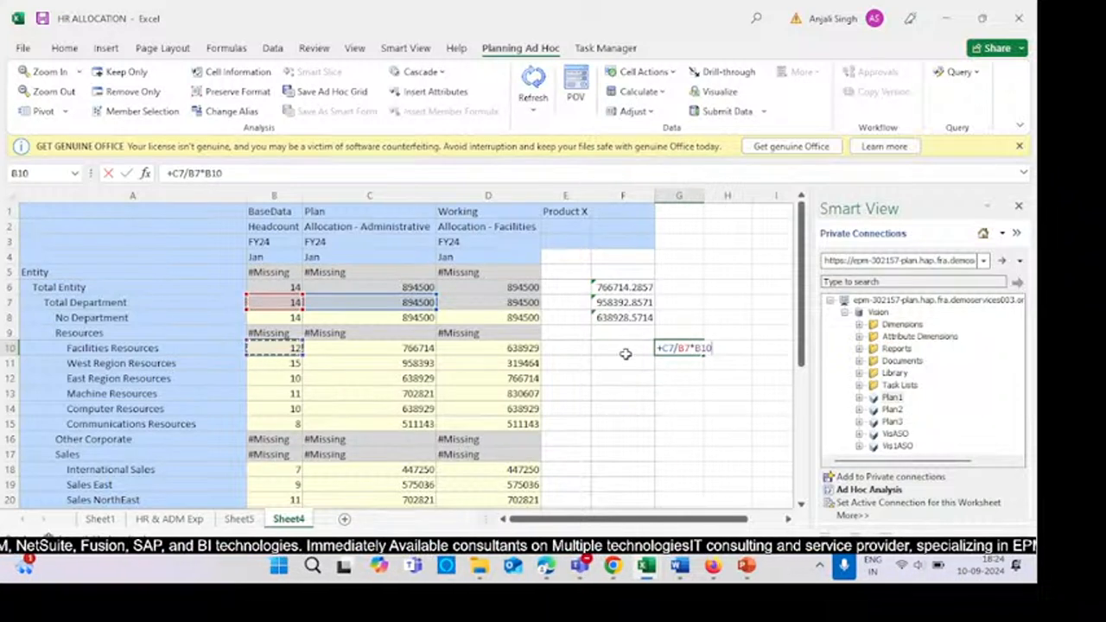
key(Return)
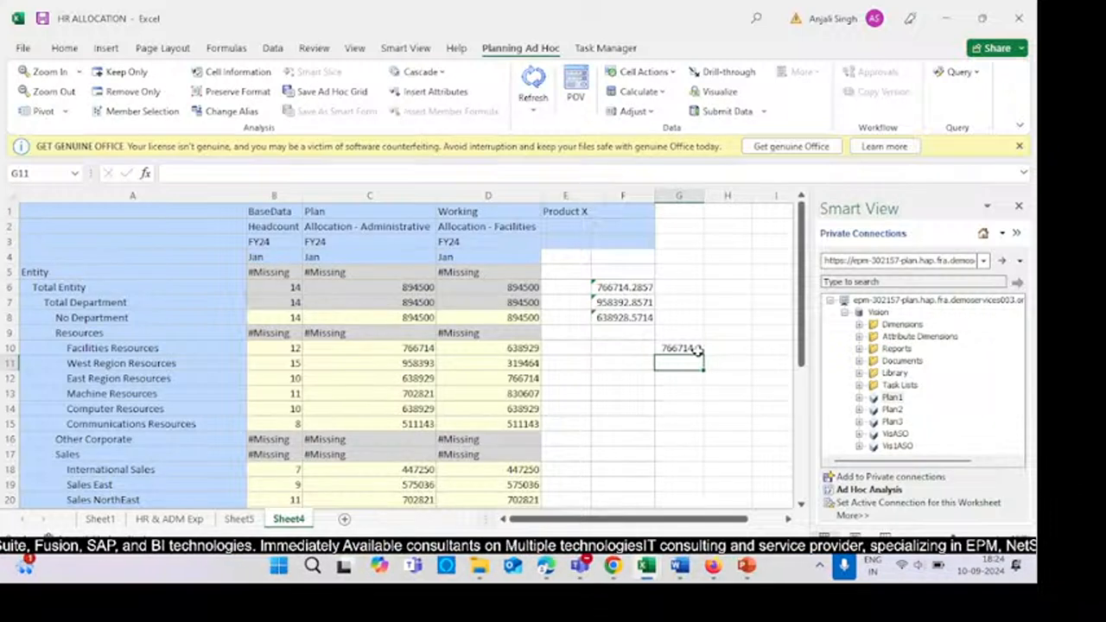
- Enter a check formula in G11 using the Total Entity allocation and headcount times West Region headcount: +C6/B6*B11
click(425, 349)
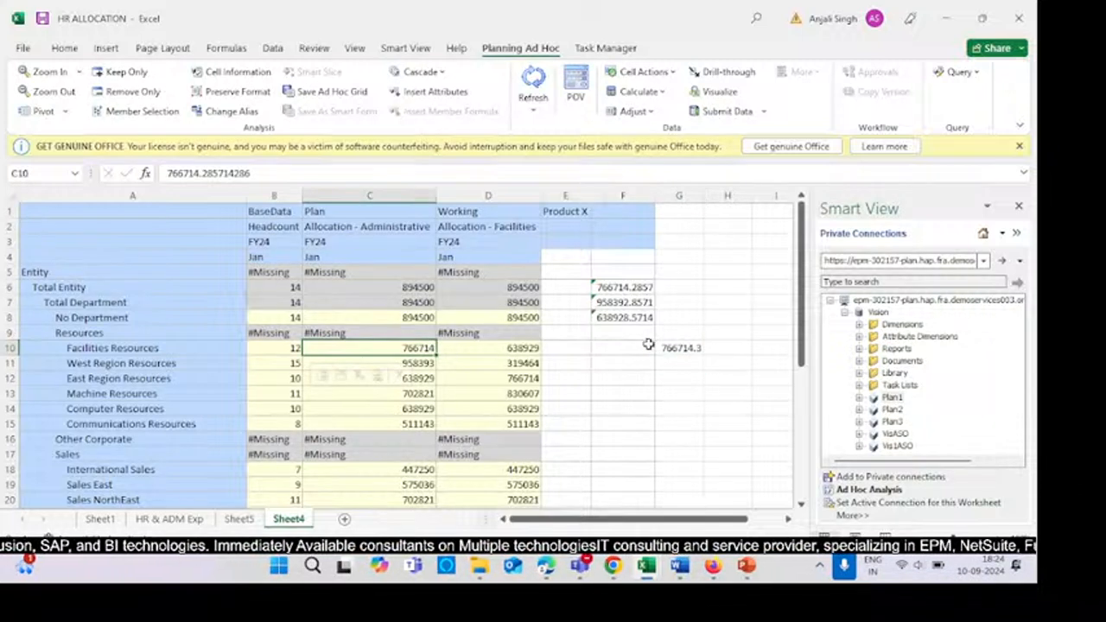
click(676, 350)
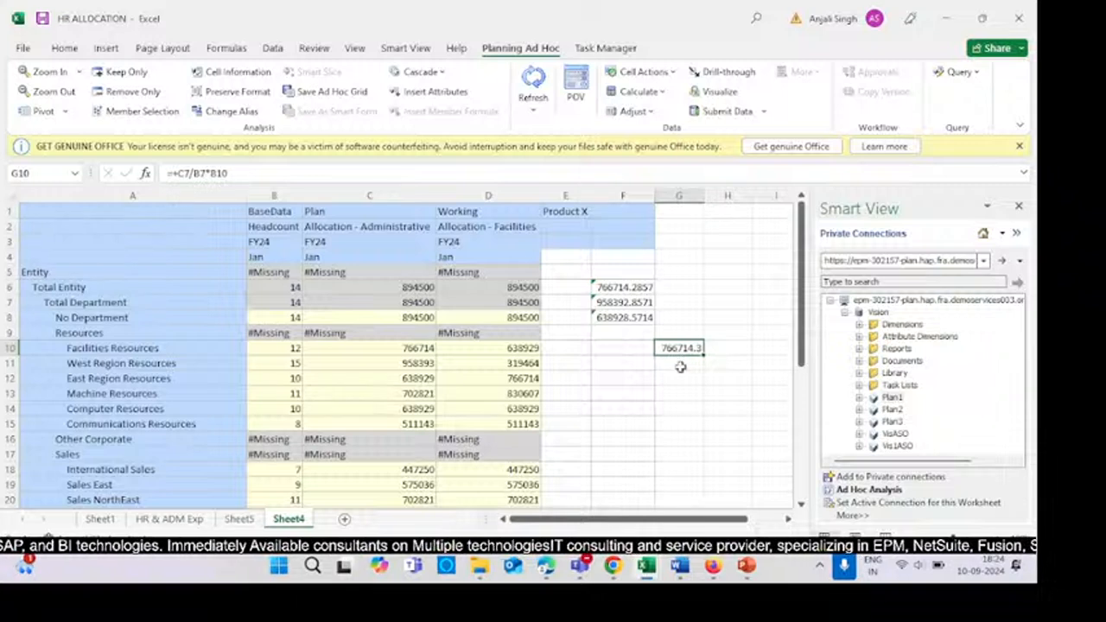
click(680, 365)
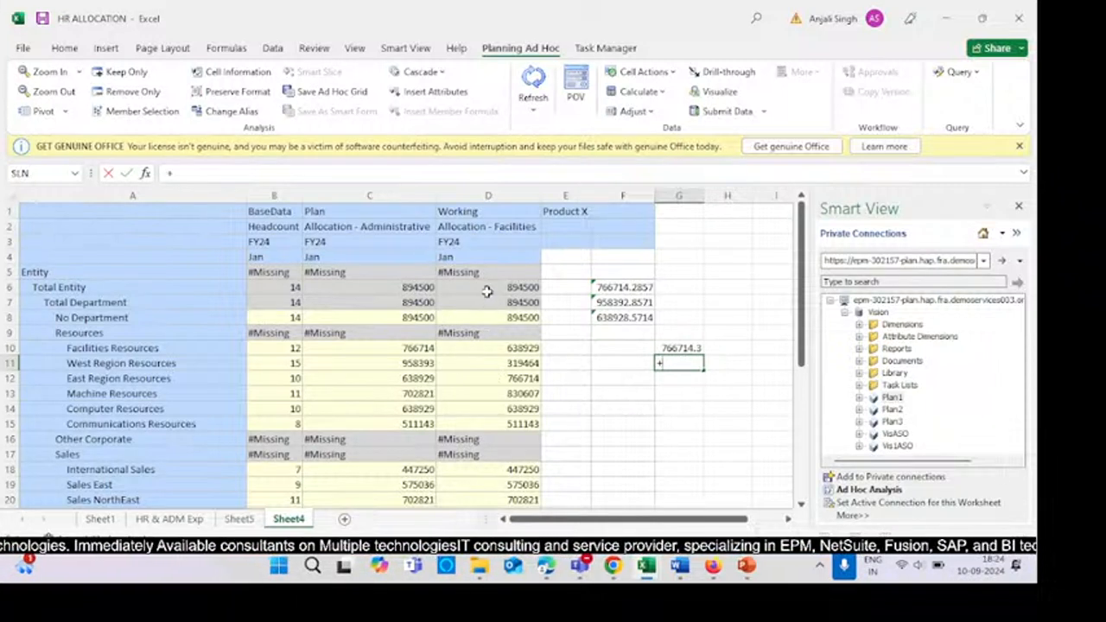
text(+)
click(414, 289)
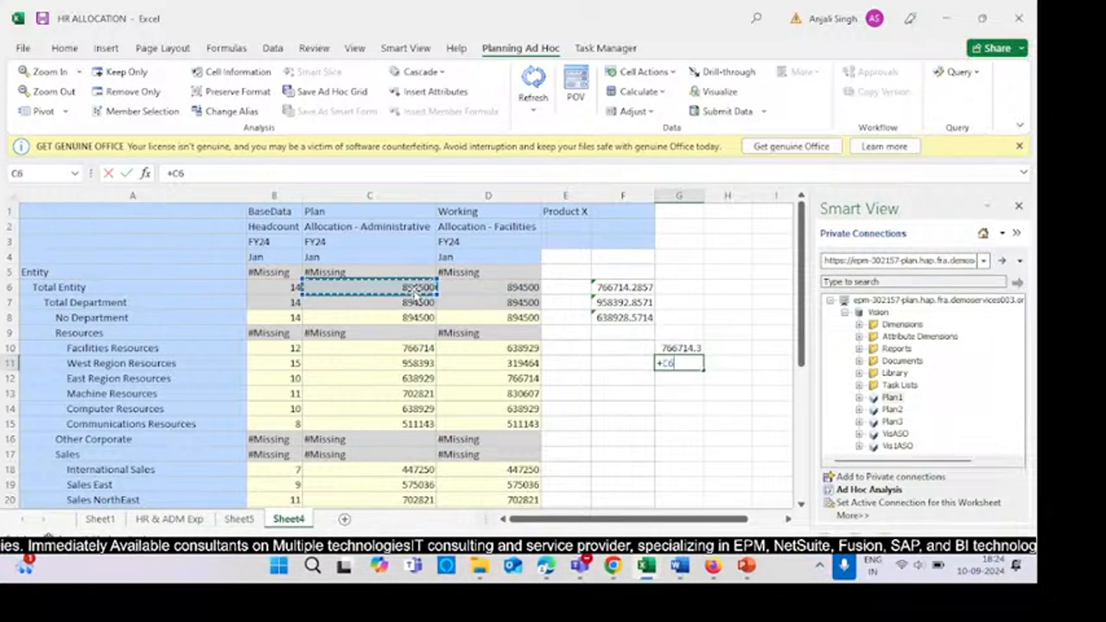
text(/)
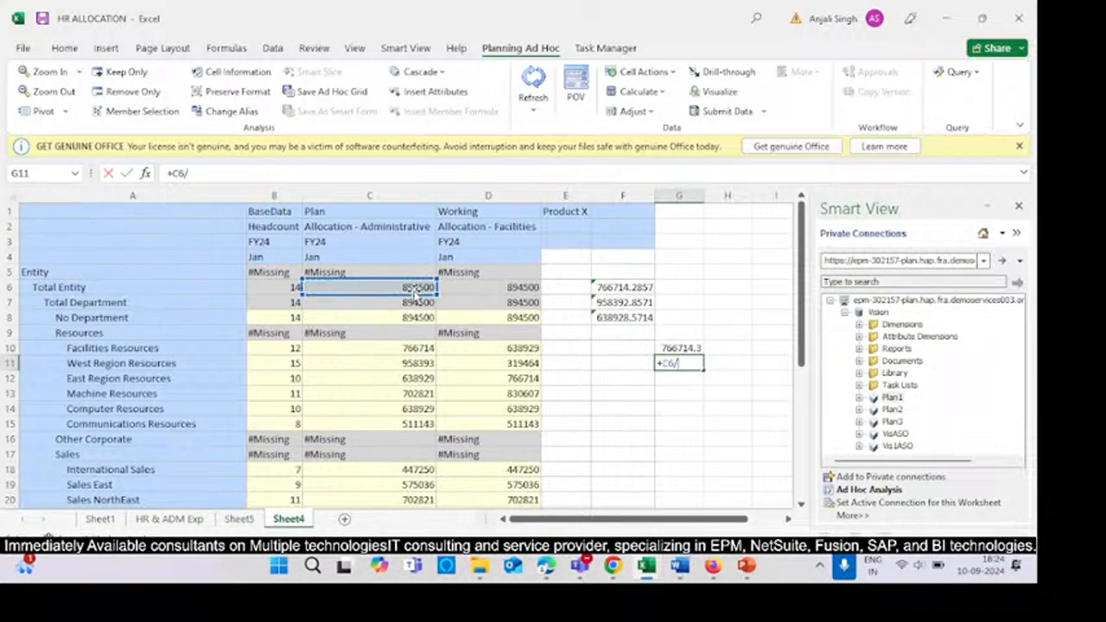
click(285, 287)
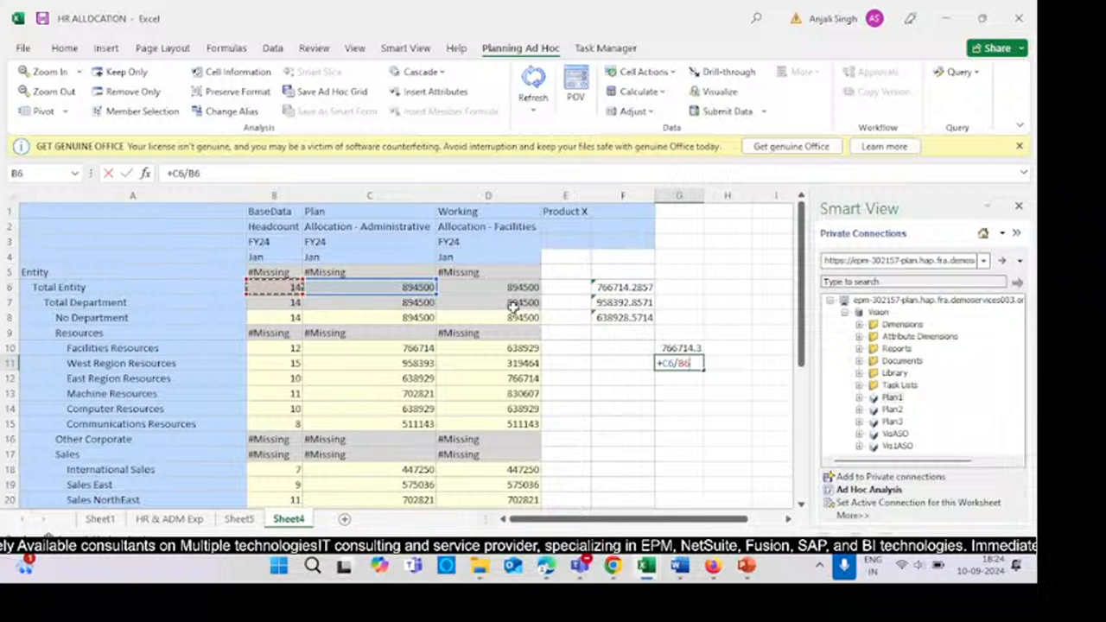
text(*)
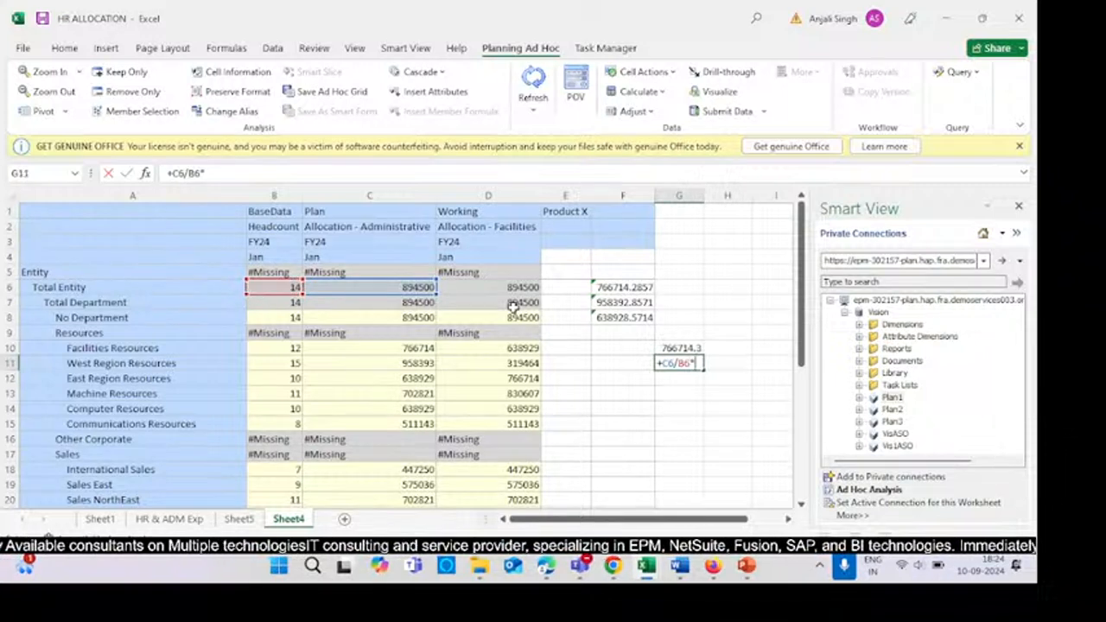
click(281, 359)
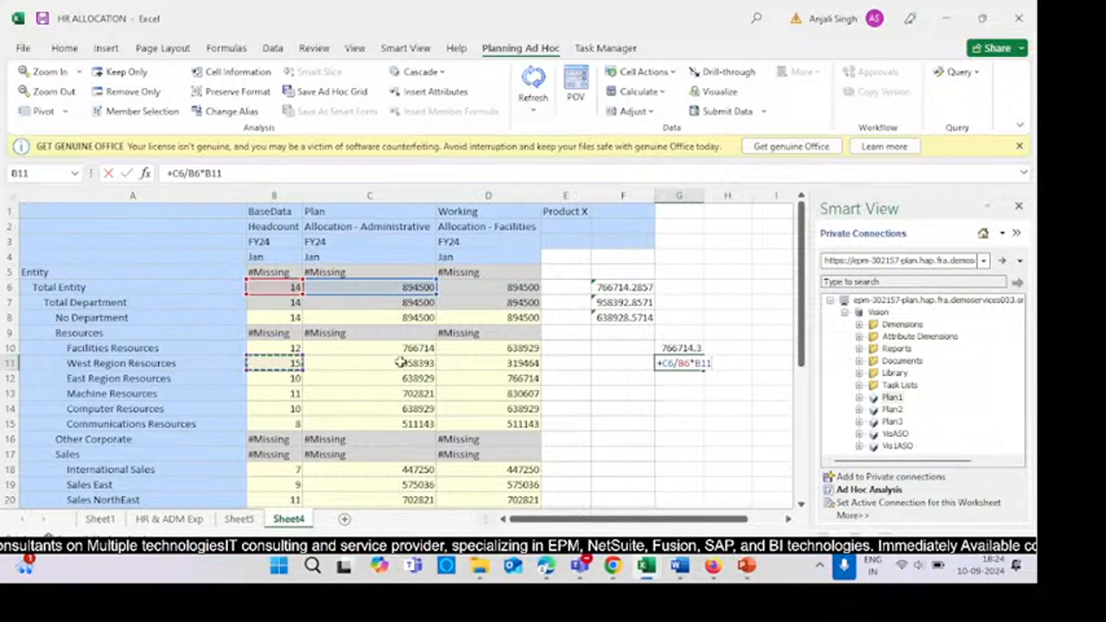
key(Return)
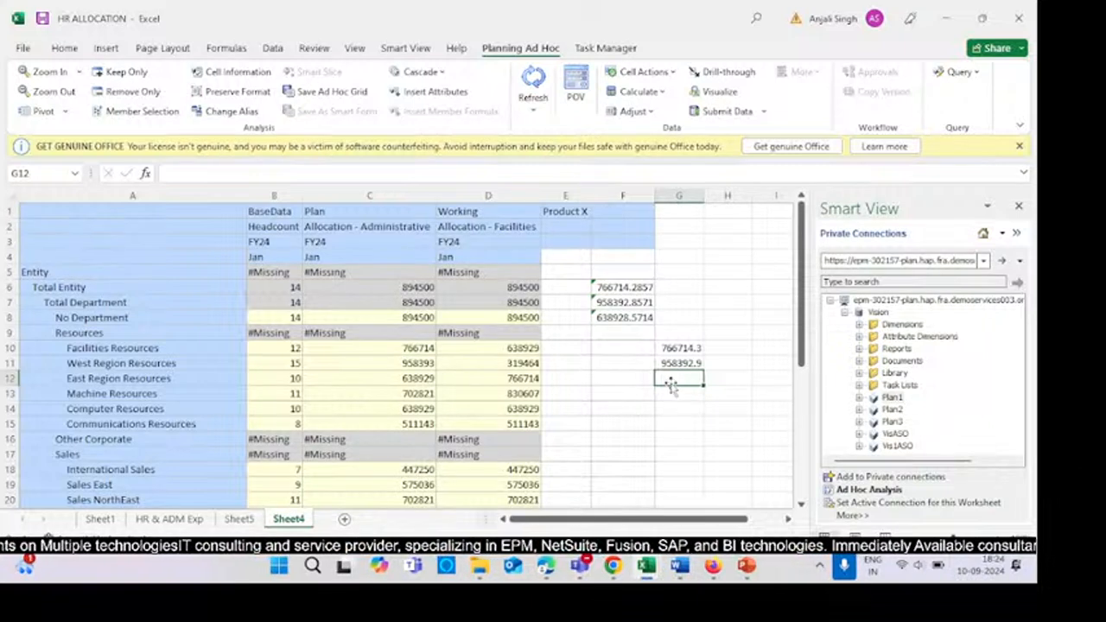
- Inspect the West Region allocated amount and the Total Department headcount cell
click(421, 366)
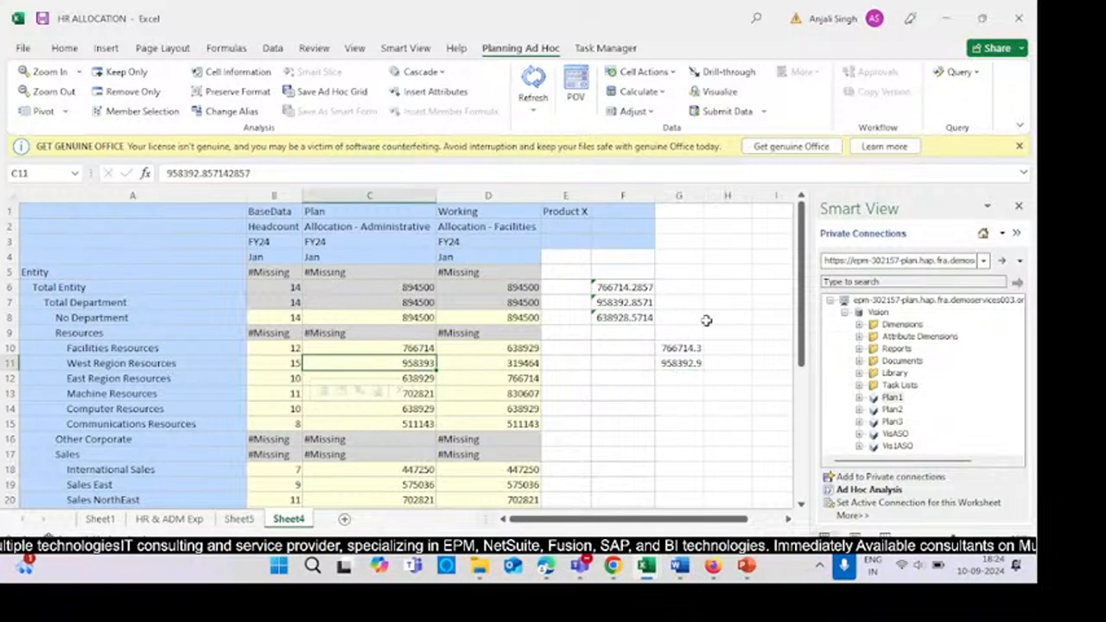
click(637, 391)
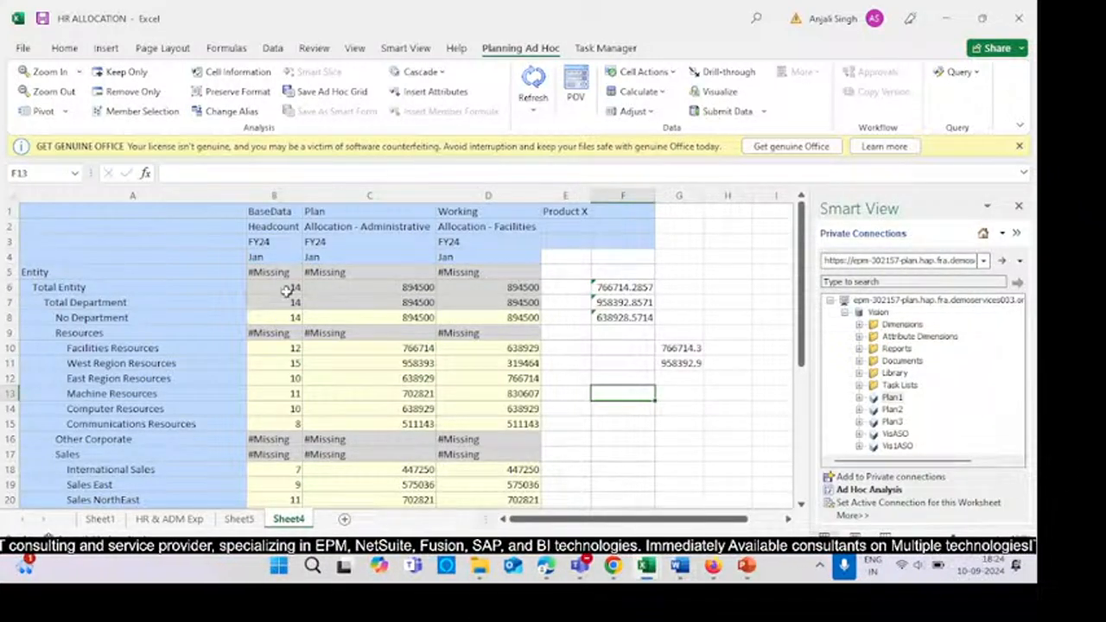
click(283, 303)
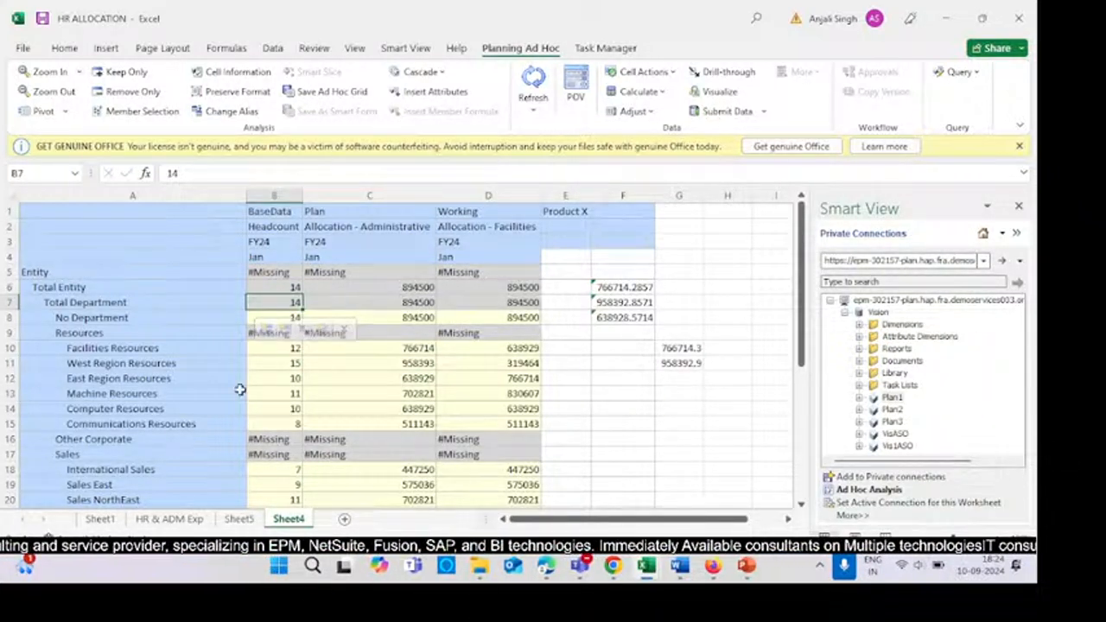
- Inspect the headcount cells for Resources and Total Department and the check formula in G10
click(389, 377)
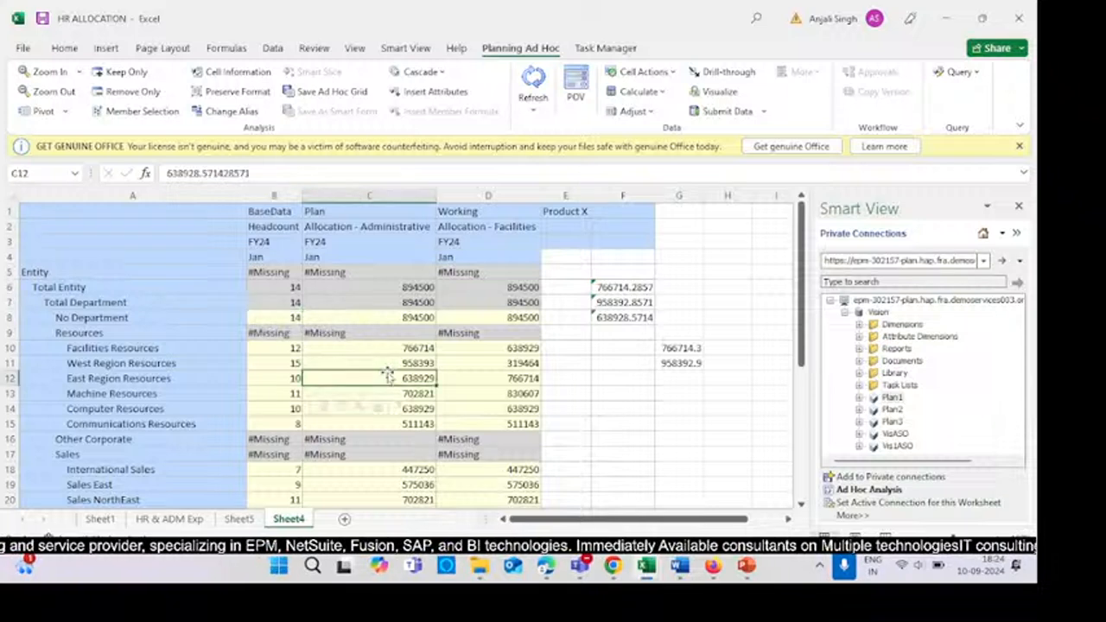
click(273, 335)
click(169, 328)
click(273, 335)
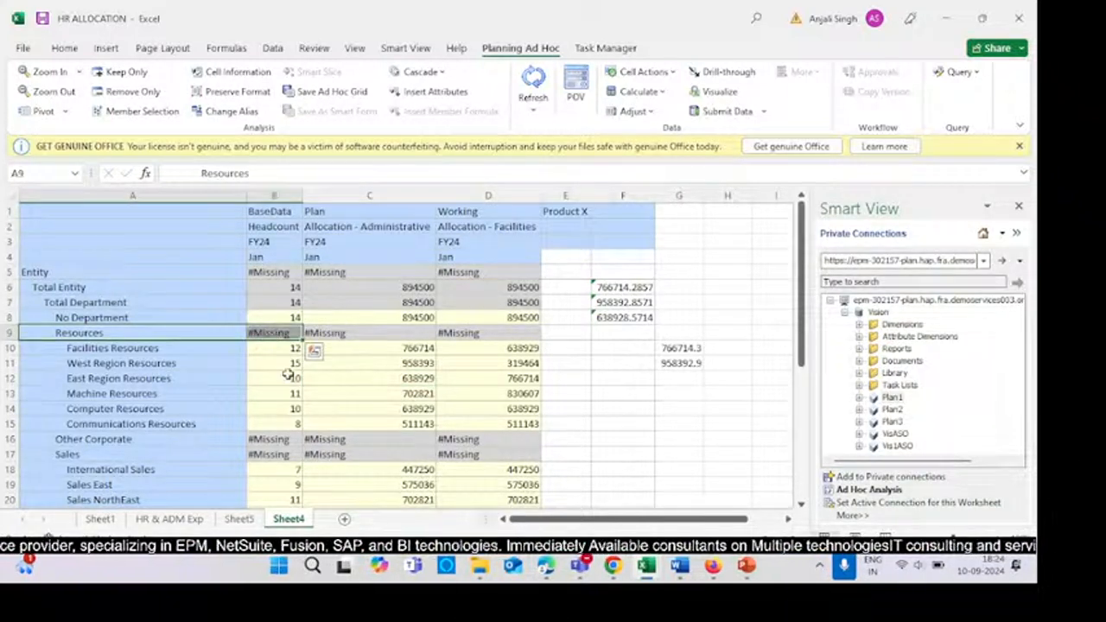
click(243, 349)
click(178, 328)
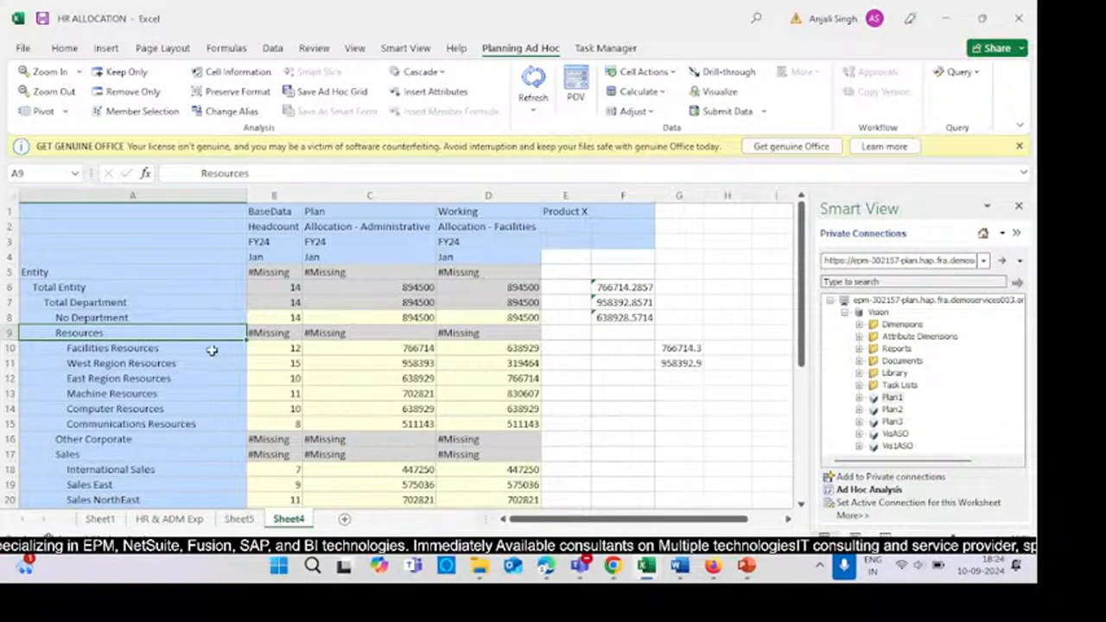
click(275, 333)
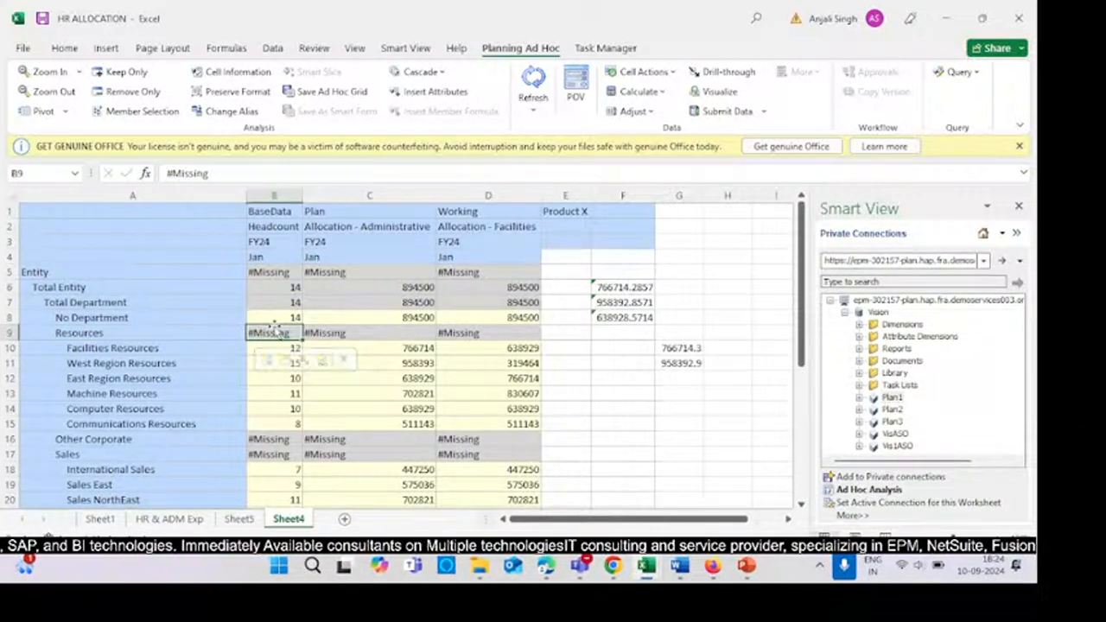
click(164, 303)
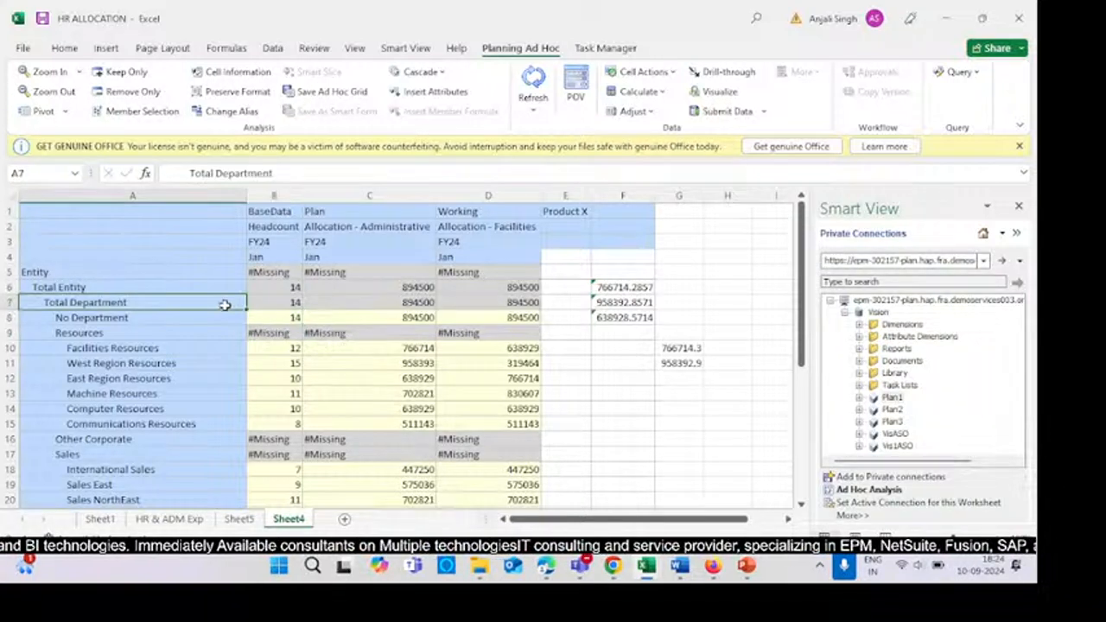
click(278, 306)
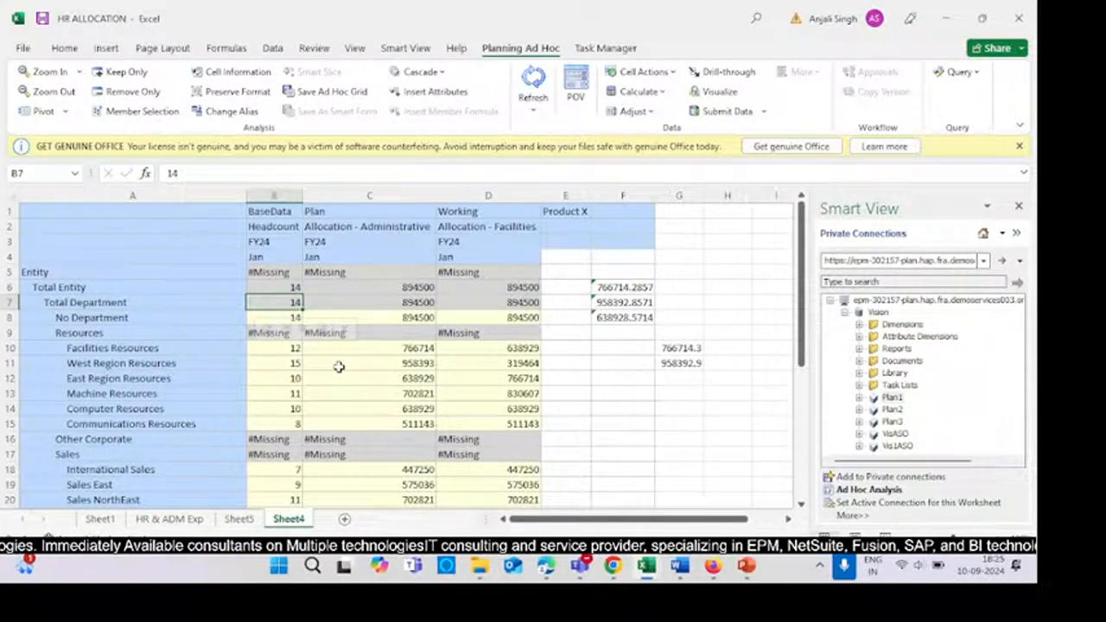
click(674, 391)
click(661, 346)
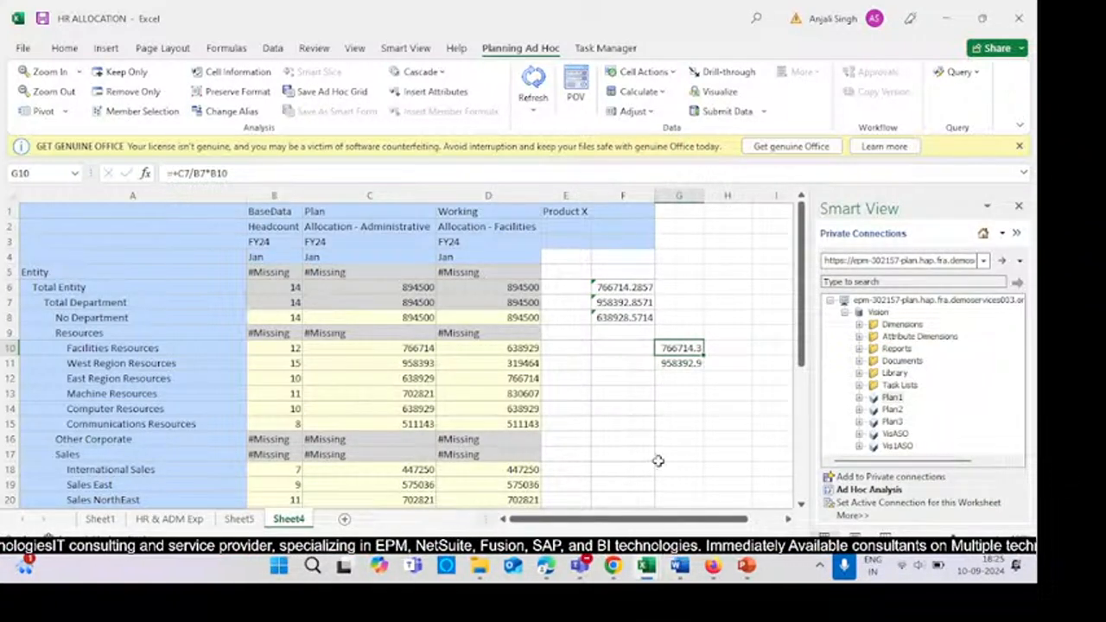
- Compare the Allocation - Facilities and Allocation - Administrative values for the resource departments
click(472, 230)
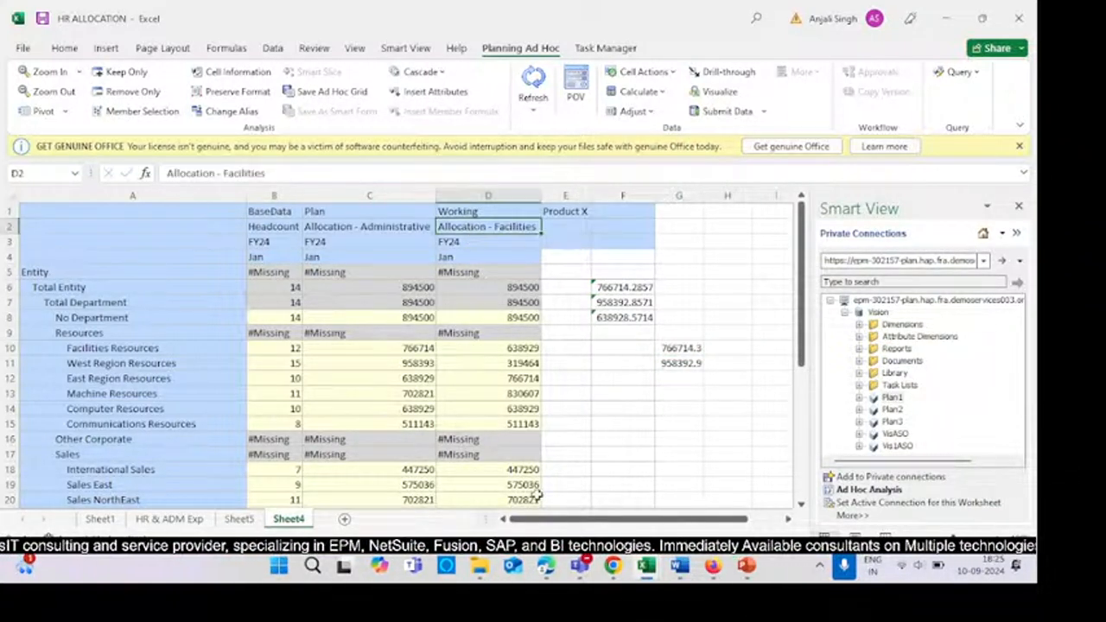
click(605, 481)
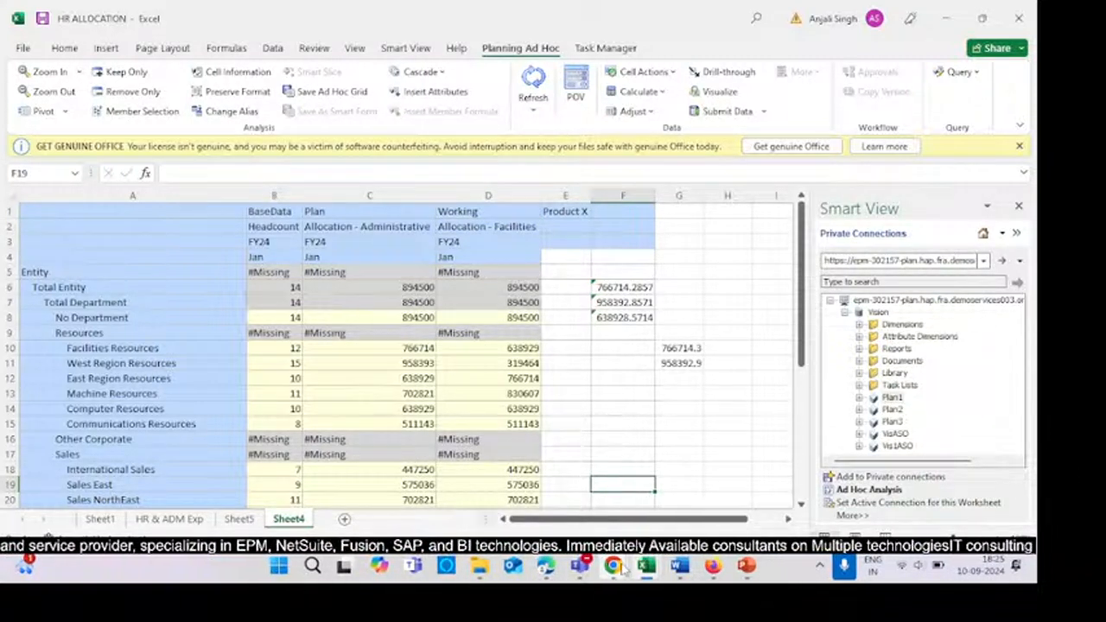
click(451, 230)
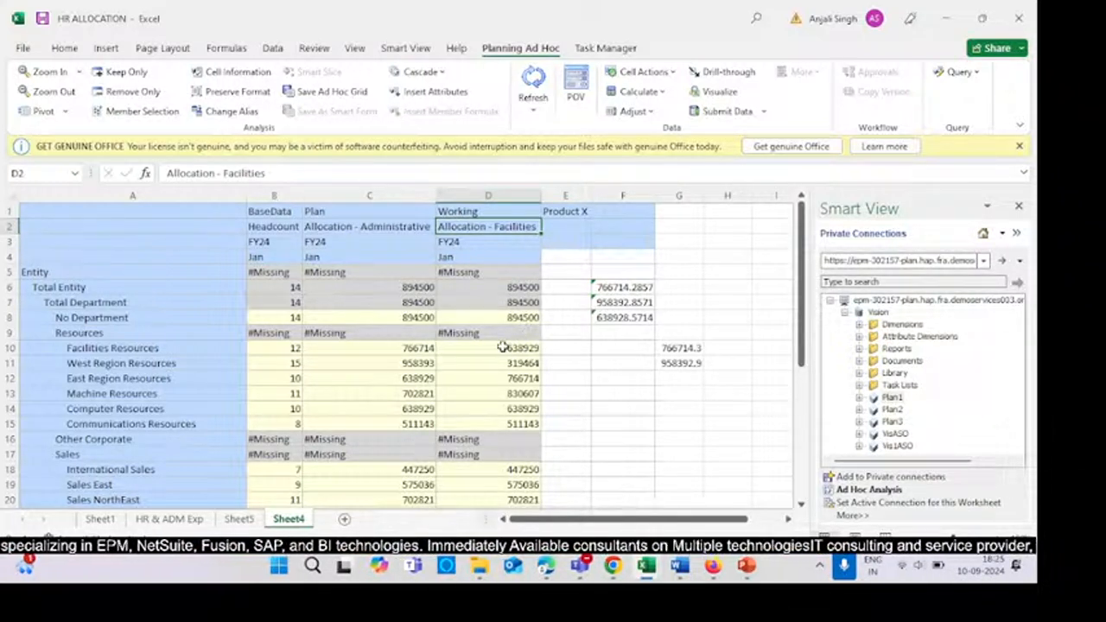
drag(502, 347, 502, 409)
click(617, 393)
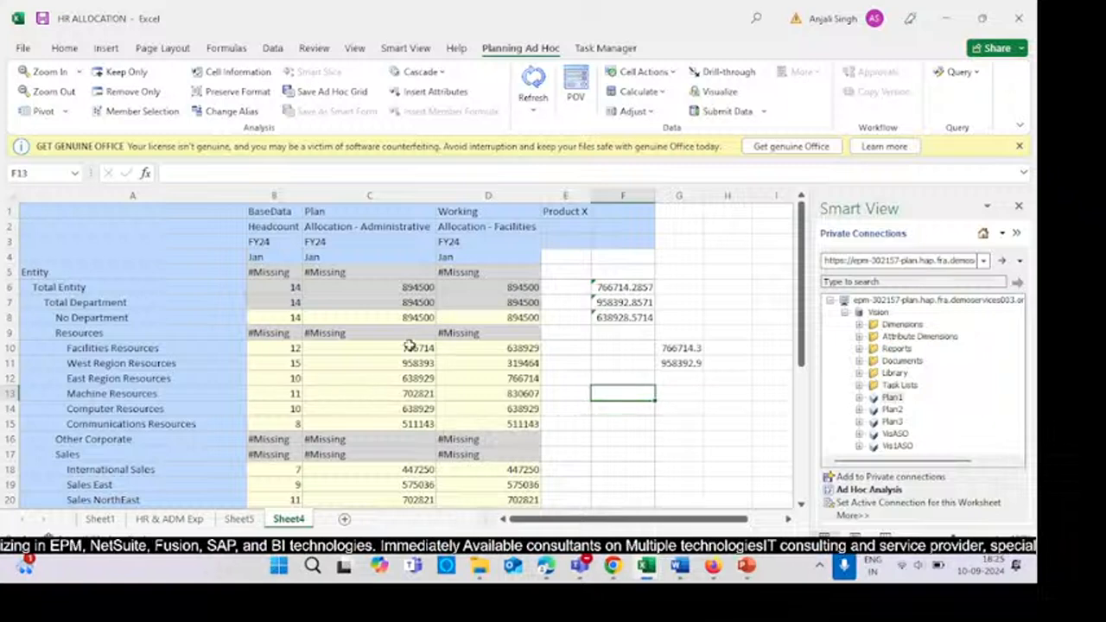
drag(394, 349, 421, 407)
drag(462, 353, 477, 406)
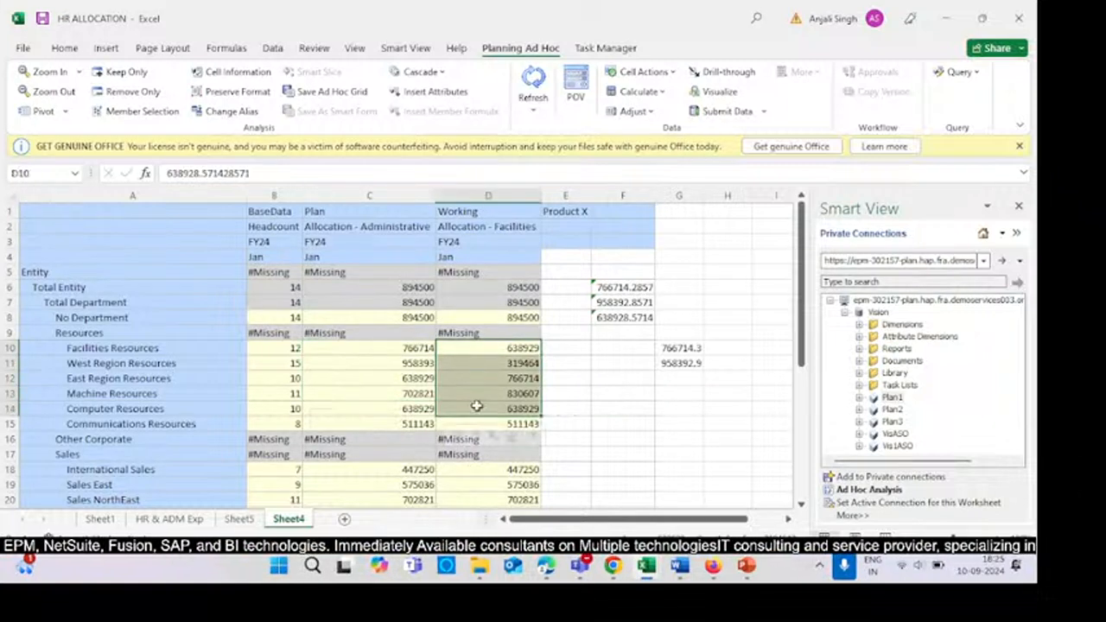
click(494, 226)
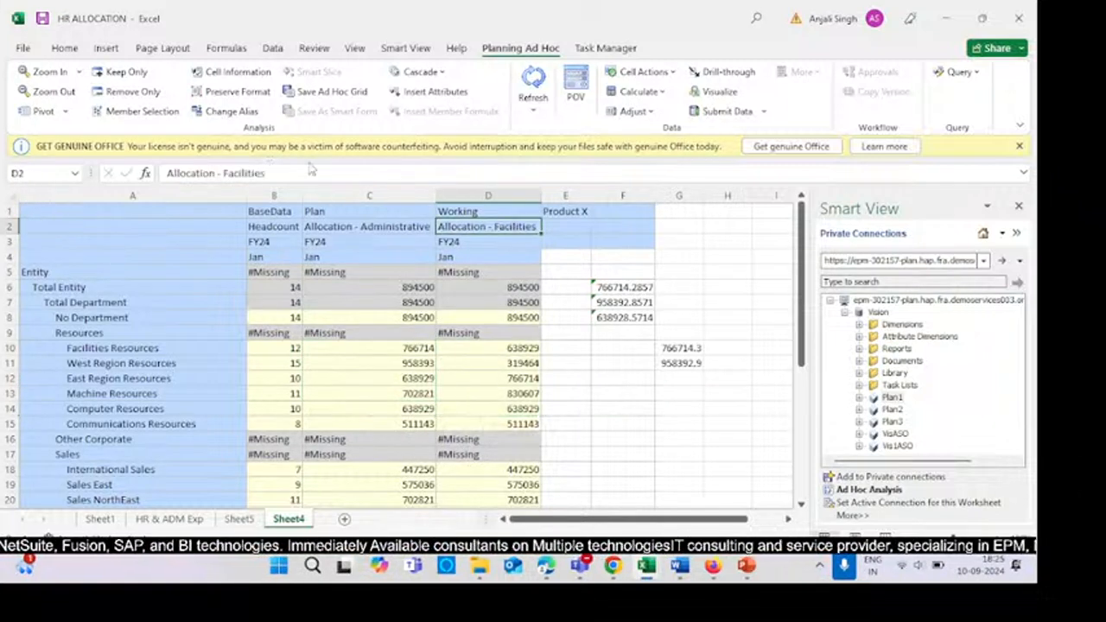
- Copy the member name Allocation - Facilities from D2 and paste it over Allocation - Administrative in the rule script
click(268, 172)
drag(269, 173, 169, 171)
key(ctrl+c)
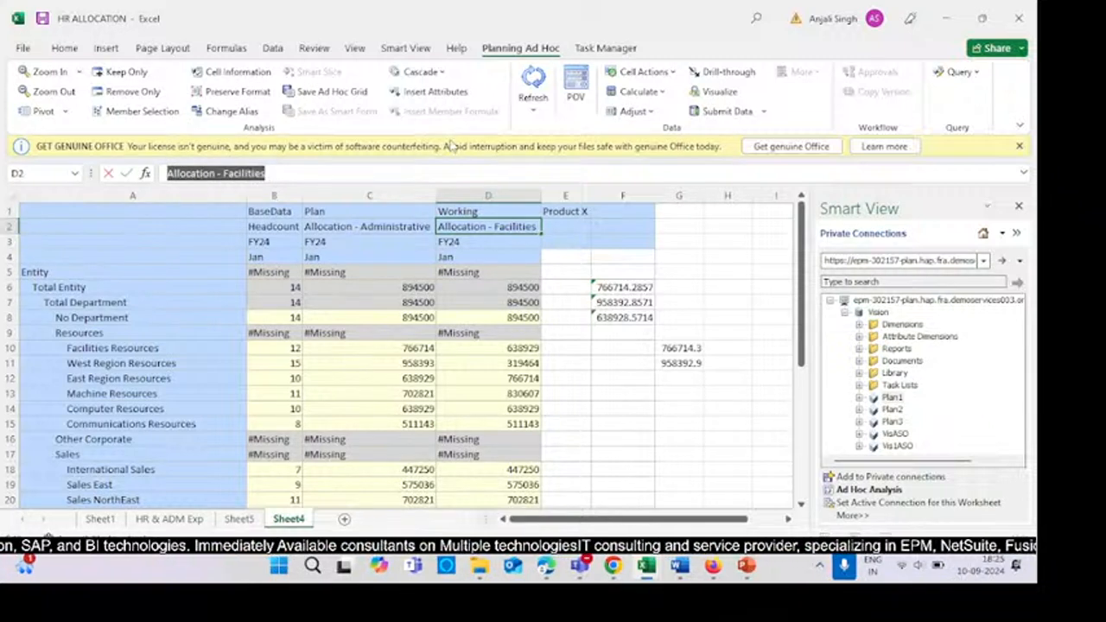
key(alt+Tab)
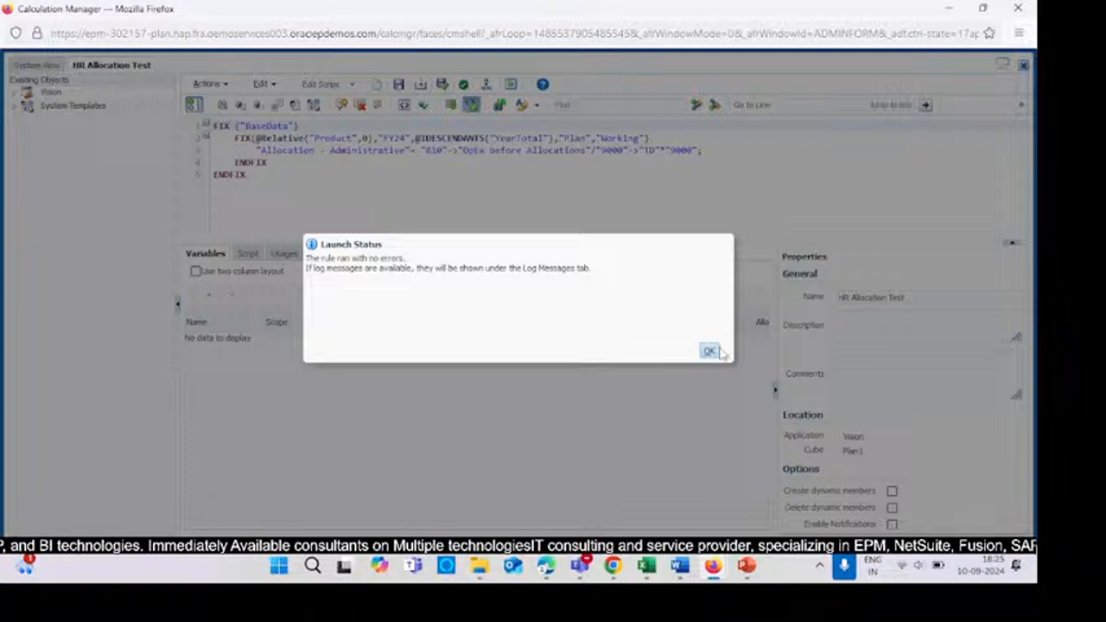
click(719, 350)
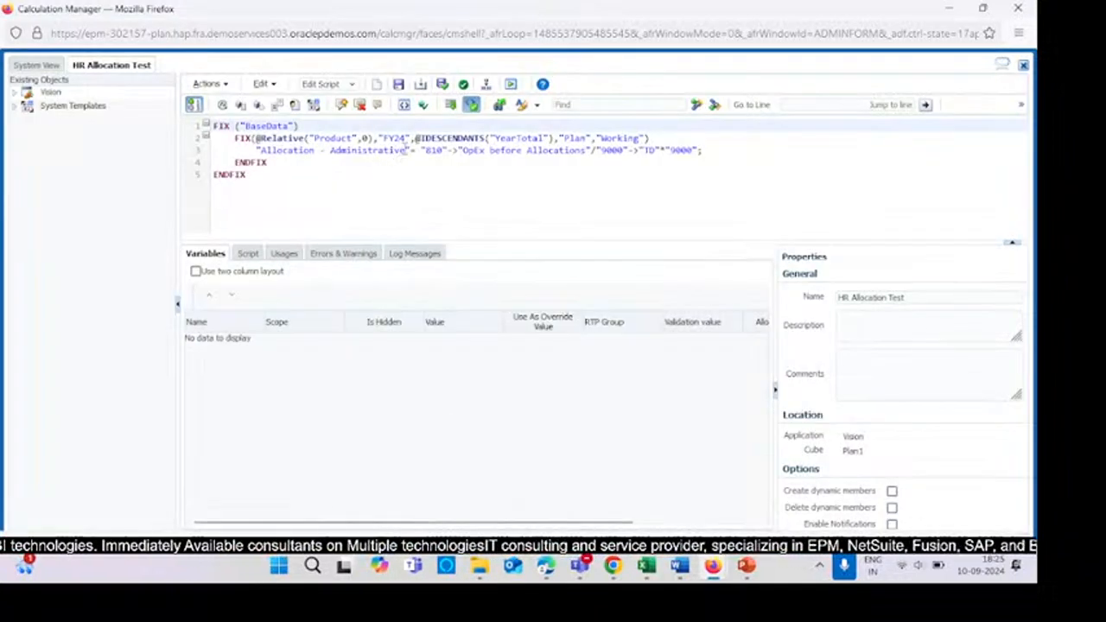
drag(406, 149, 262, 151)
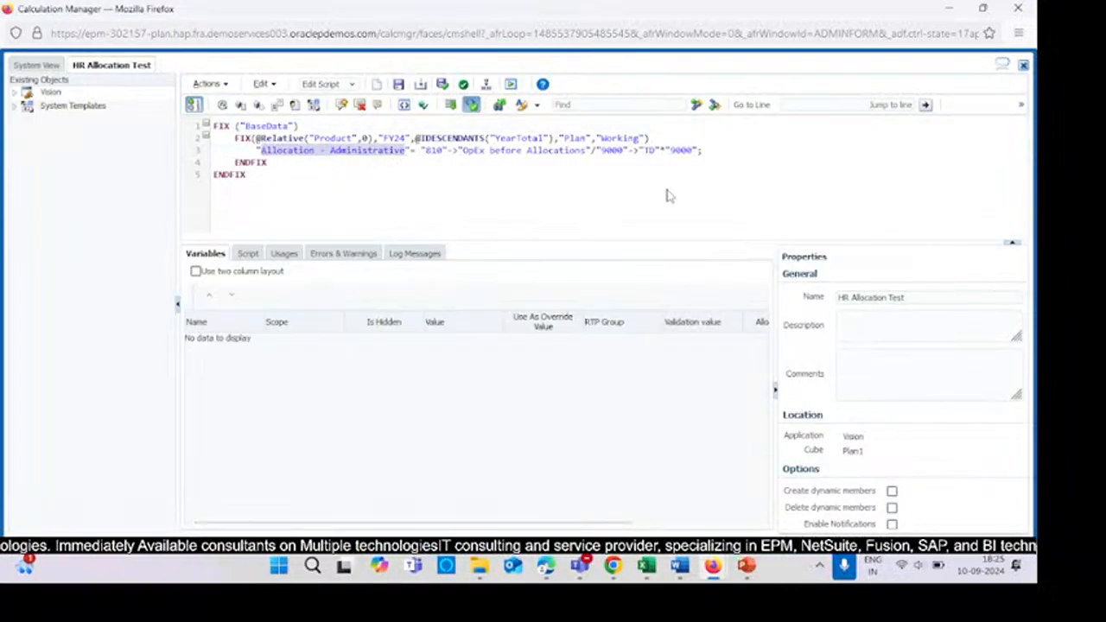
key(ctrl+v)
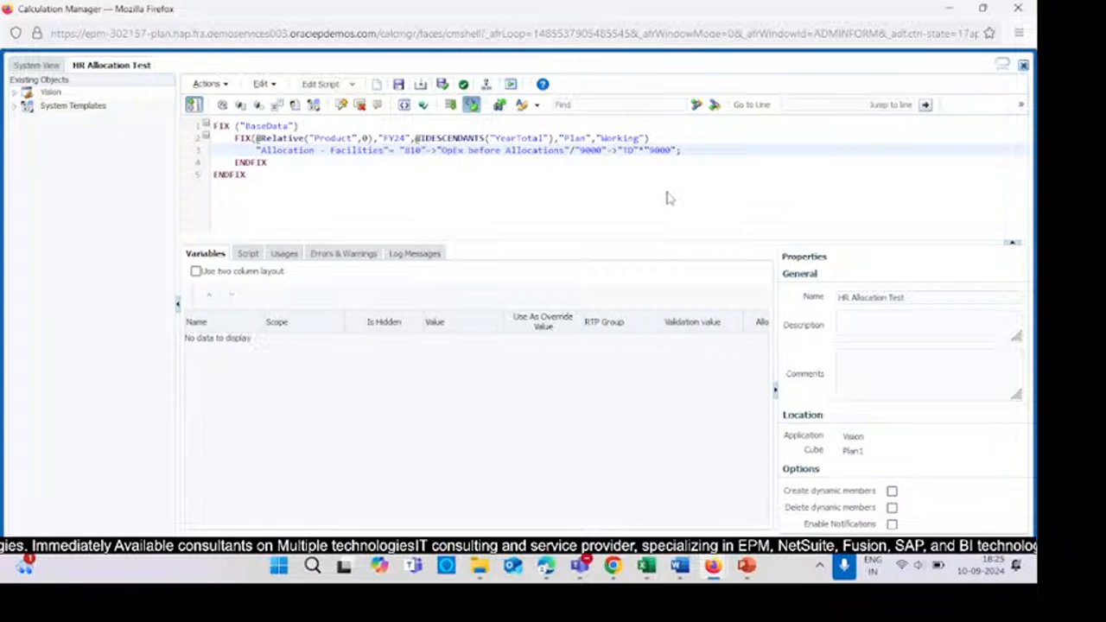
- Validate, save and deploy the updated HR Allocation Test rule
click(443, 86)
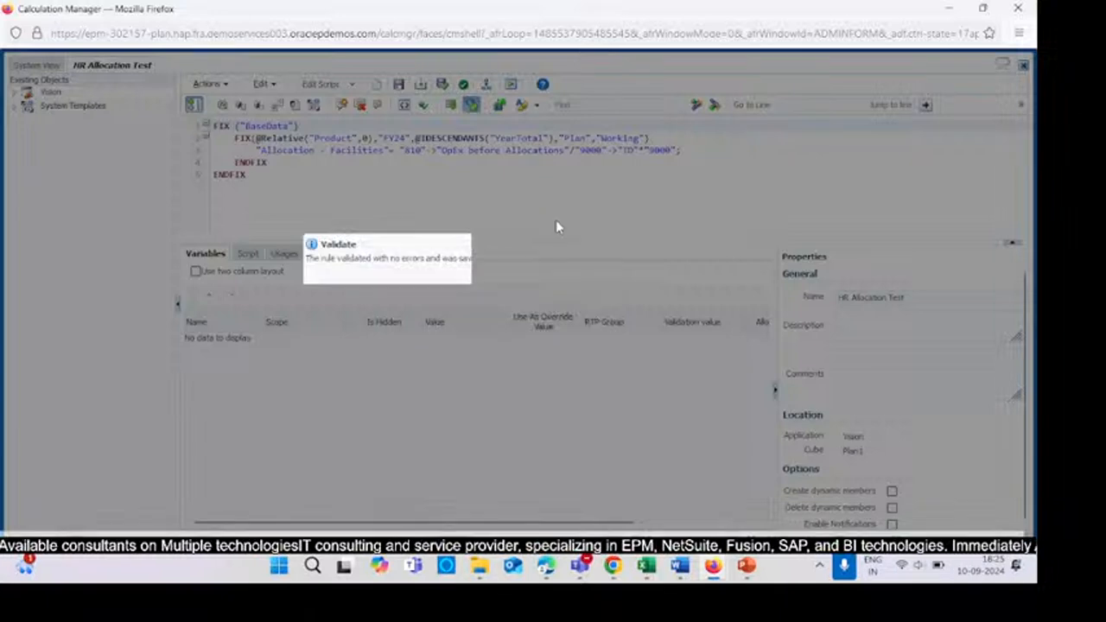
click(709, 351)
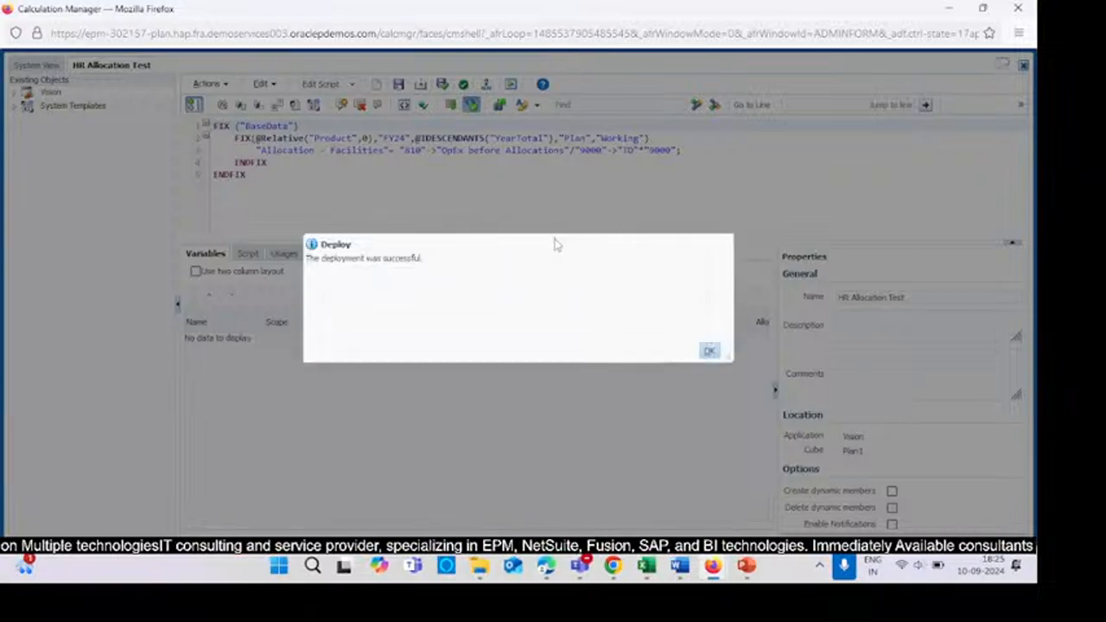
click(710, 351)
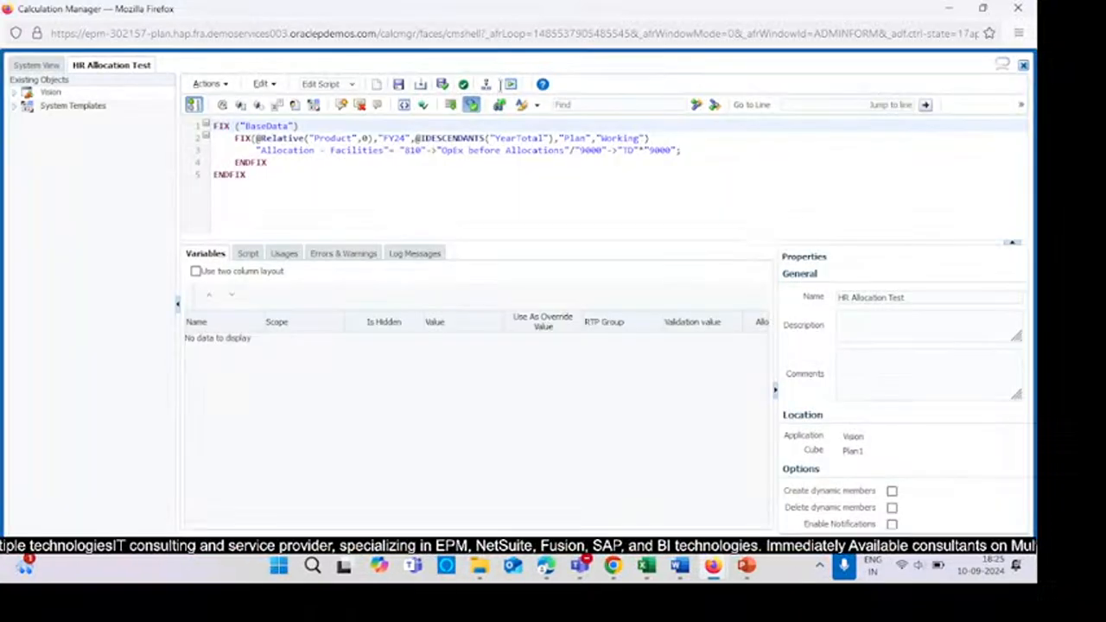
- Launch the HR Allocation Test rule and close the launch status
click(511, 85)
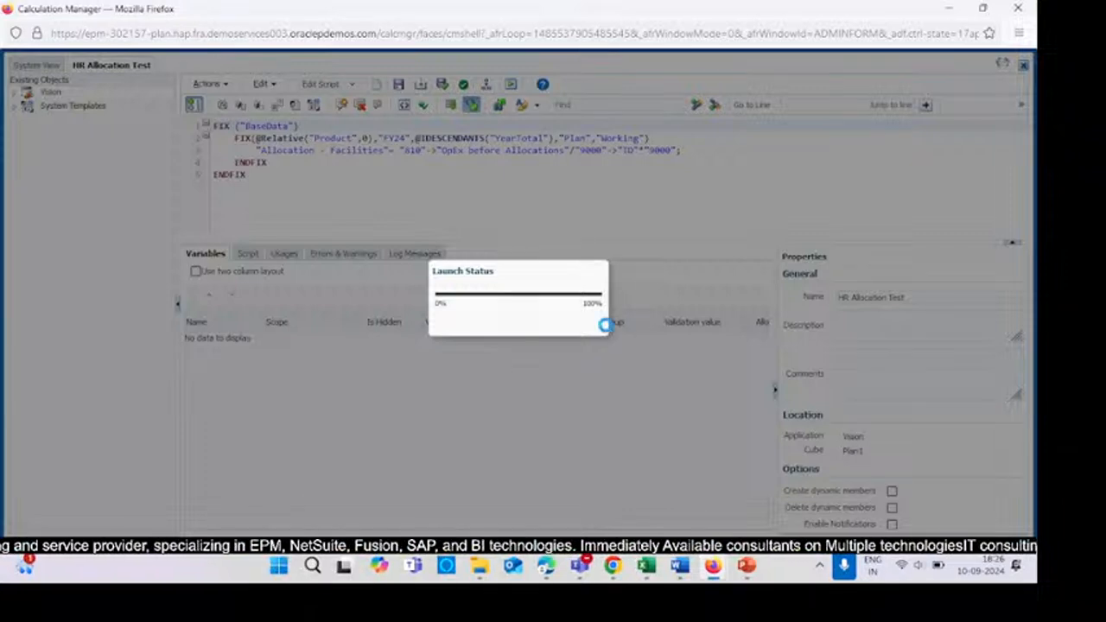
click(709, 352)
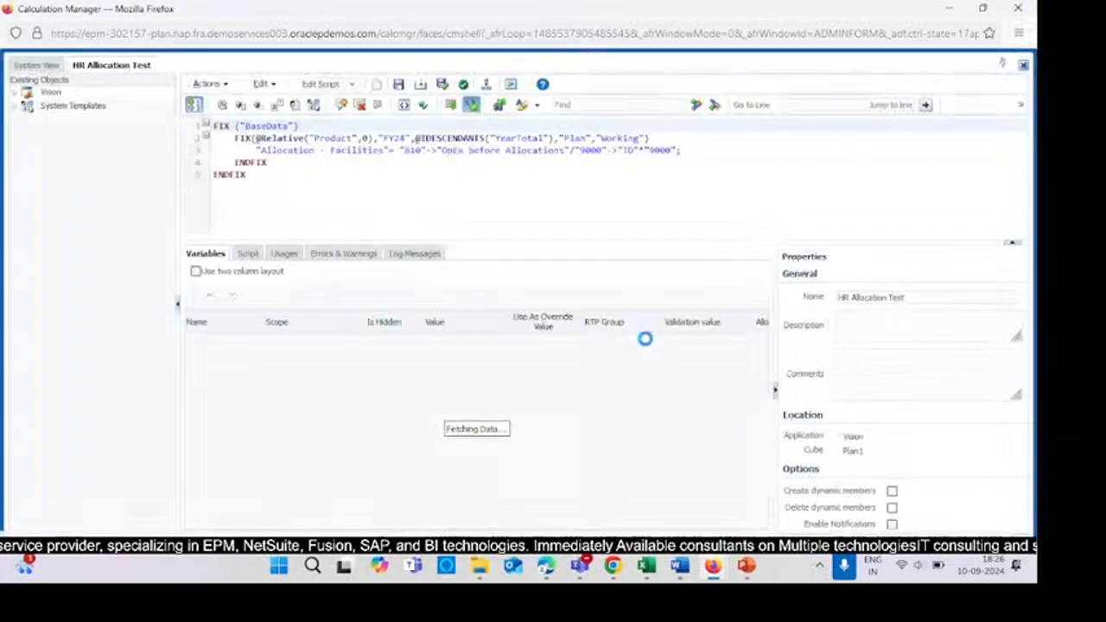
- Return to the spreadsheet, exit cell edit mode and refresh the ad hoc grid
key(alt+Tab)
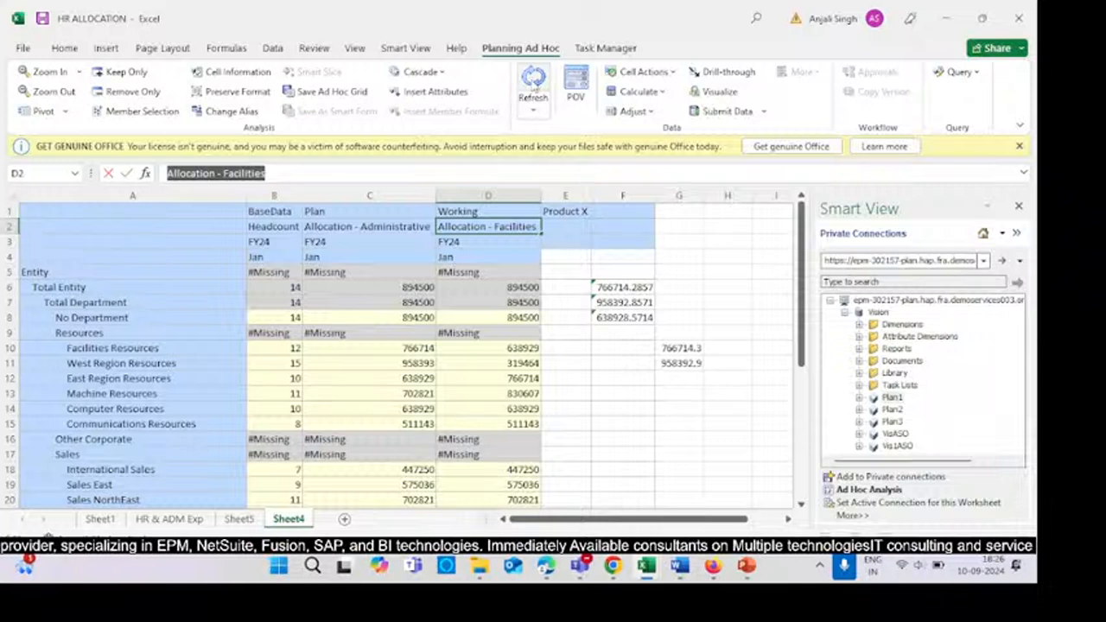
click(533, 83)
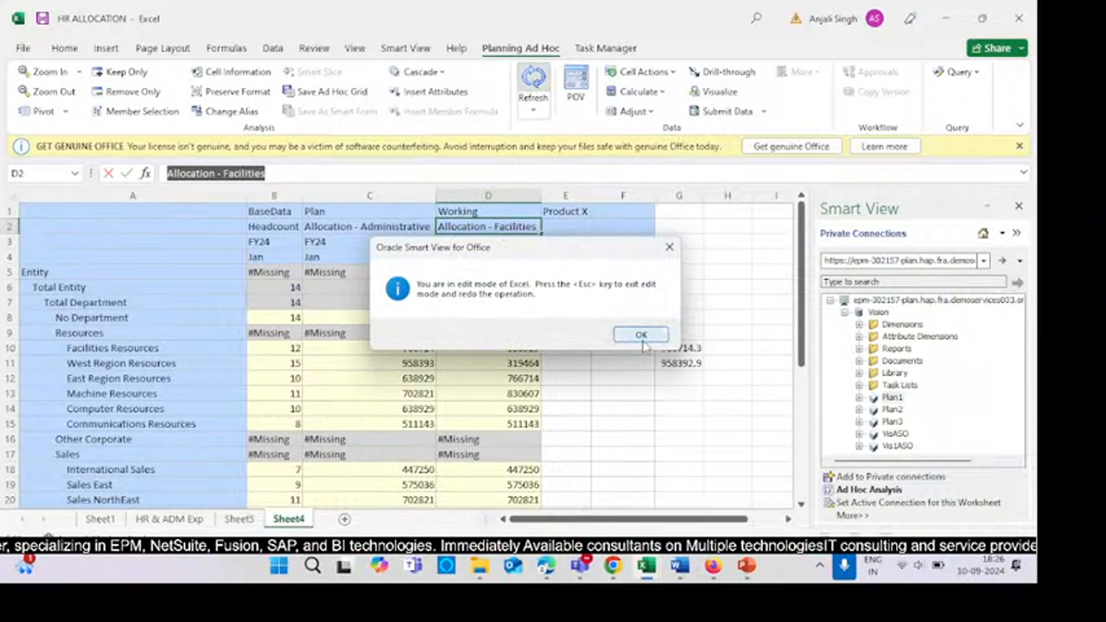
click(641, 338)
click(521, 76)
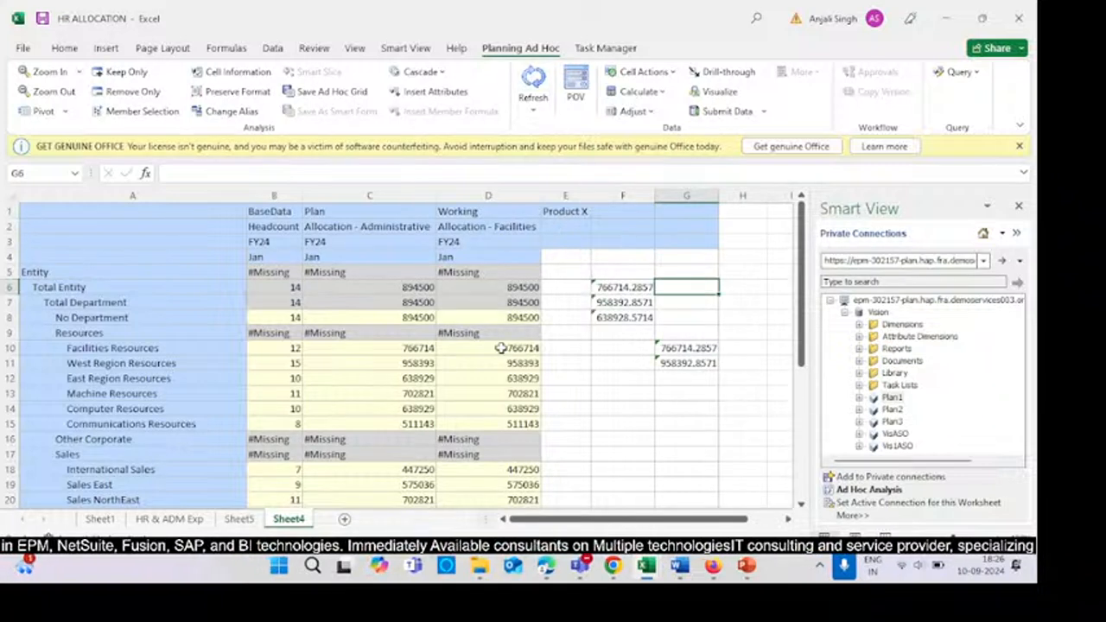
- Compare the refreshed Allocation - Facilities values with the administrative allocations, headcounts and check formulas
drag(501, 348, 519, 393)
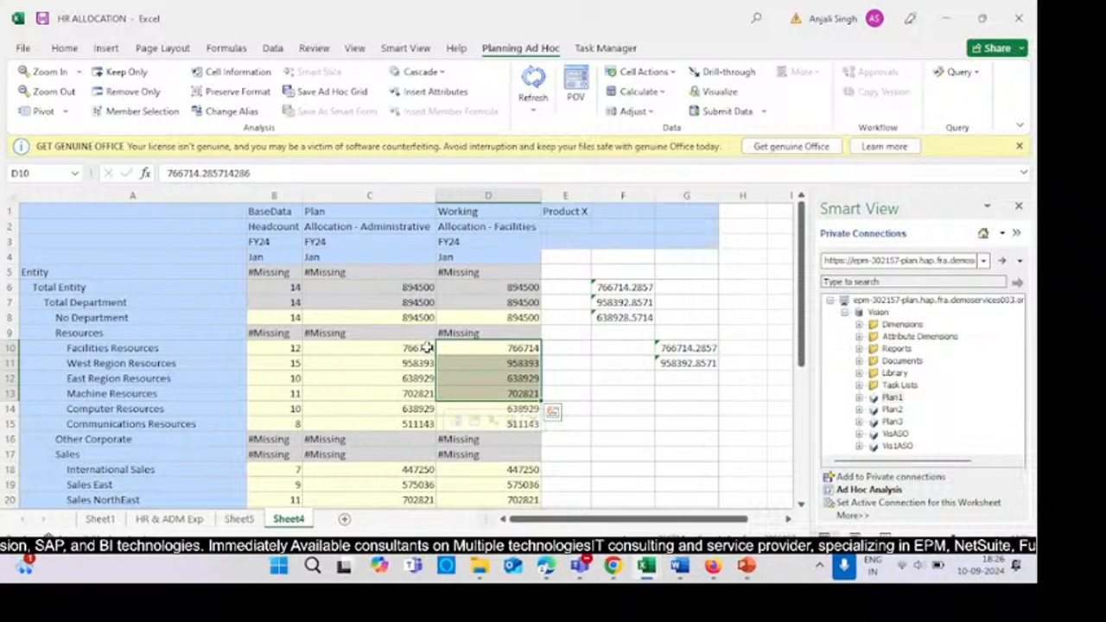
drag(426, 347, 486, 363)
click(454, 394)
click(426, 365)
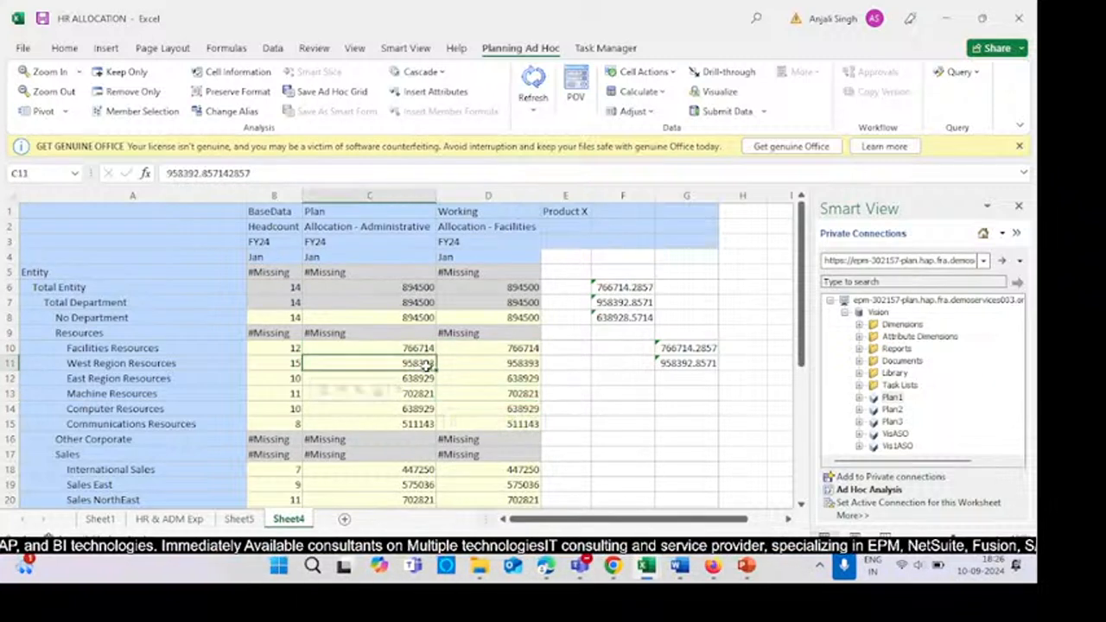
click(400, 301)
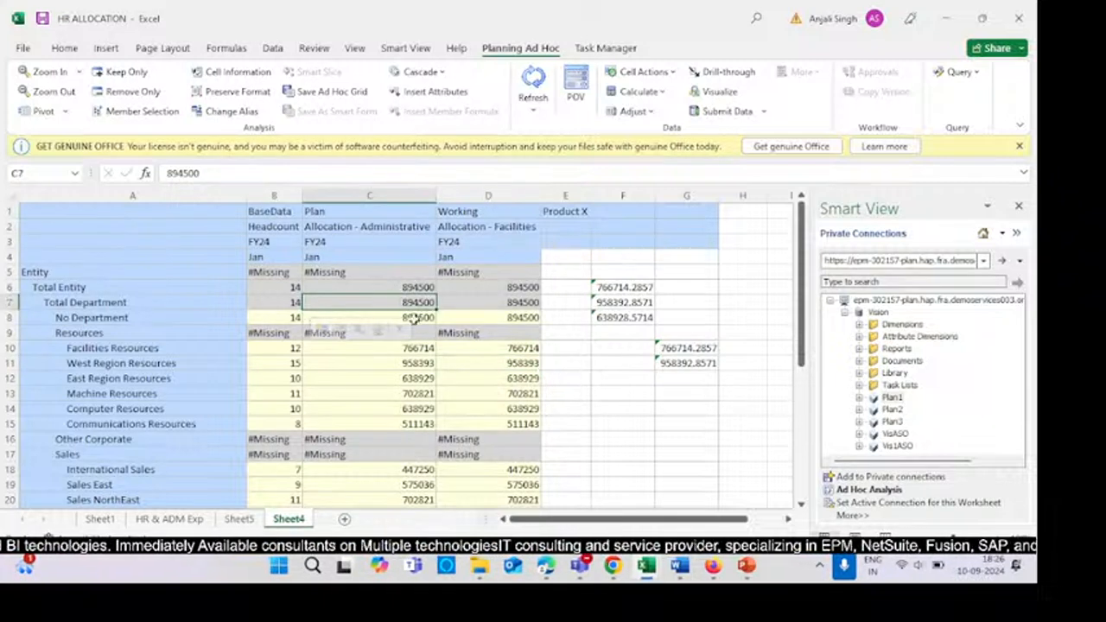
click(366, 227)
click(497, 227)
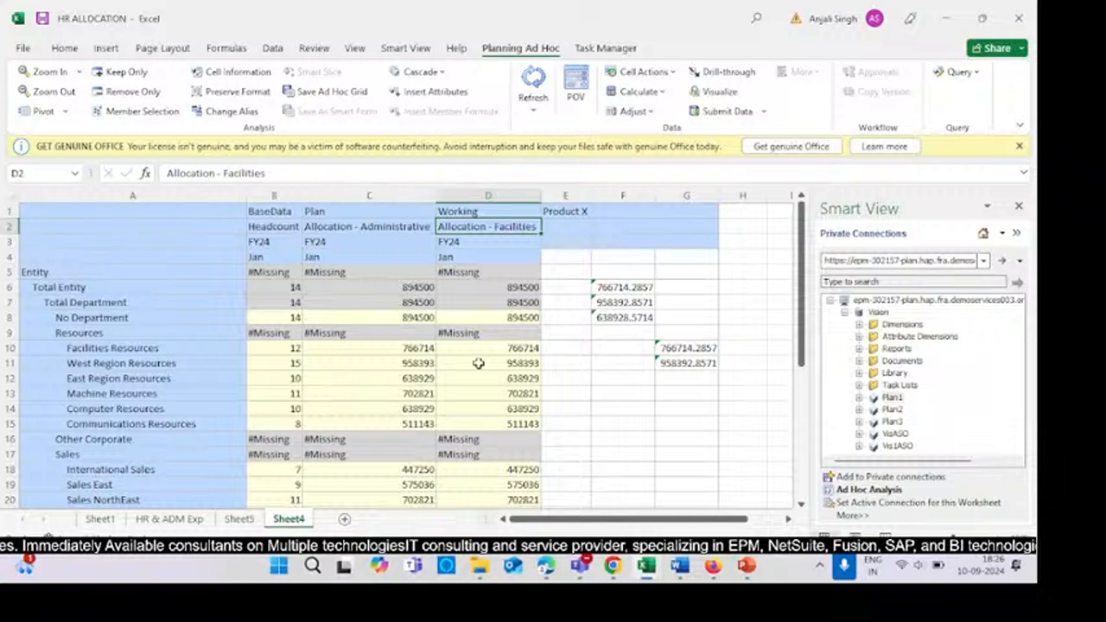
click(405, 291)
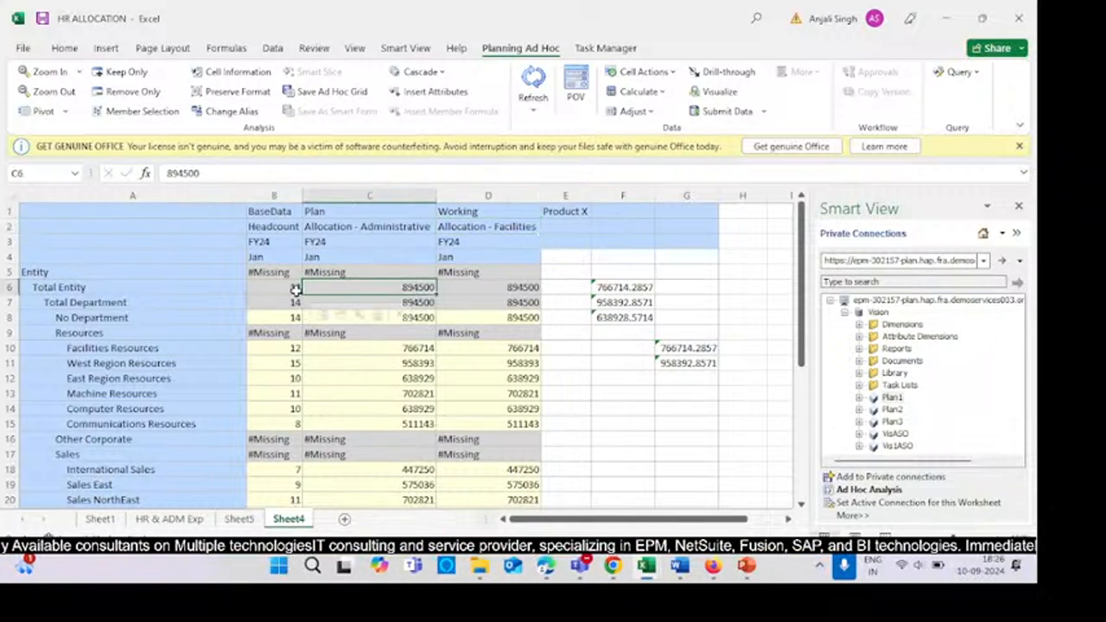
click(296, 287)
drag(264, 347, 264, 419)
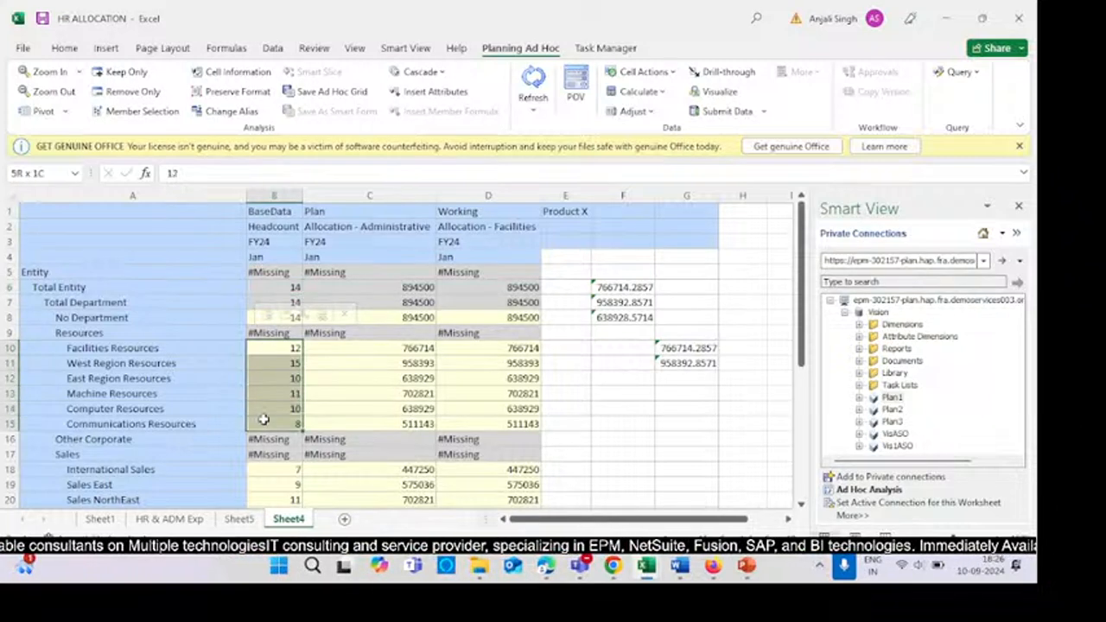
drag(728, 405, 691, 393)
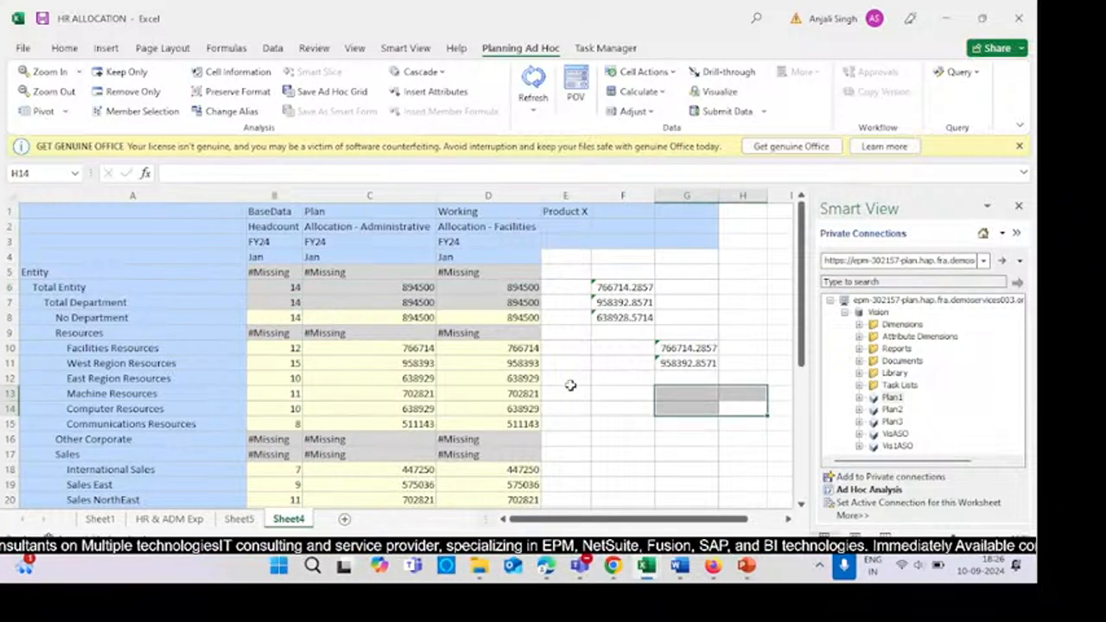
- Switch to Sheet5 and review its operating expense and headcount allocation grids
scroll(572, 389, down, 3)
click(239, 518)
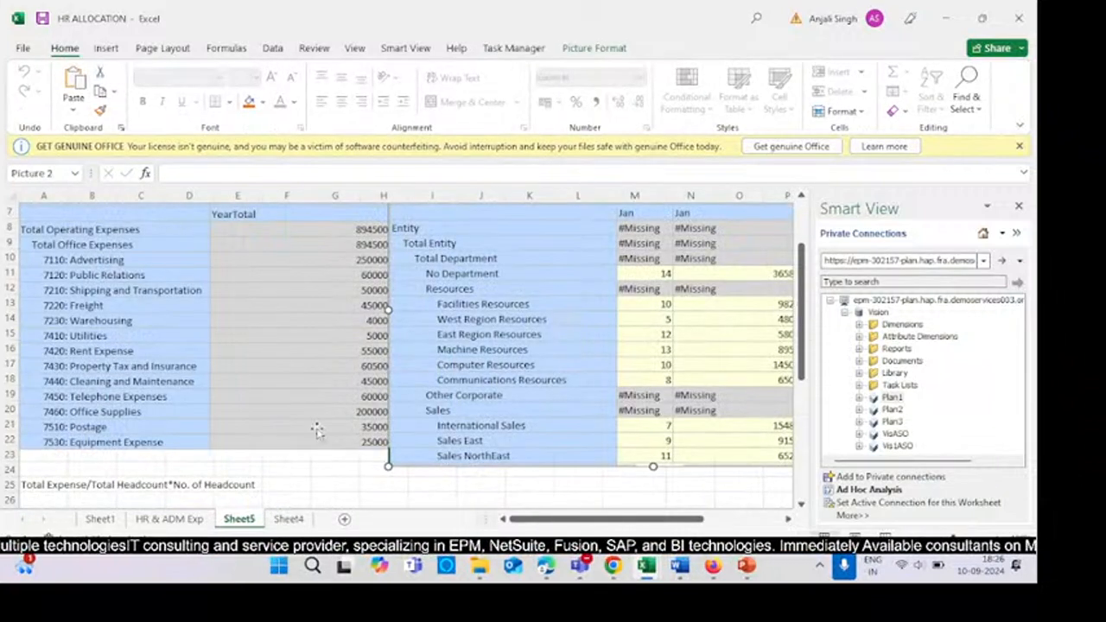
scroll(553, 452, up, 2)
click(21, 50)
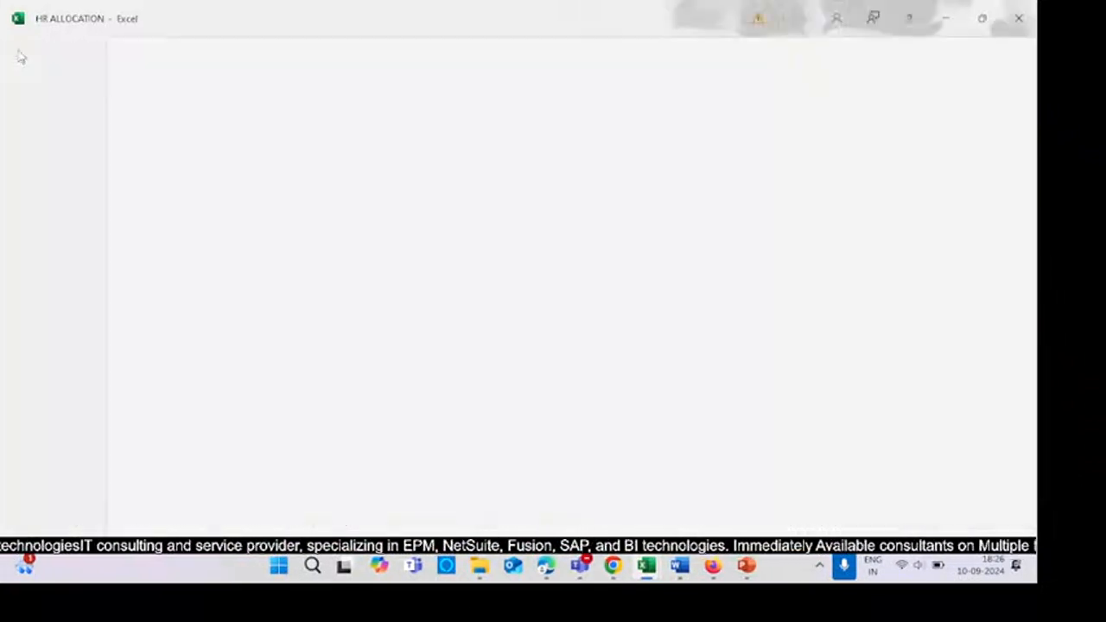
key(Escape)
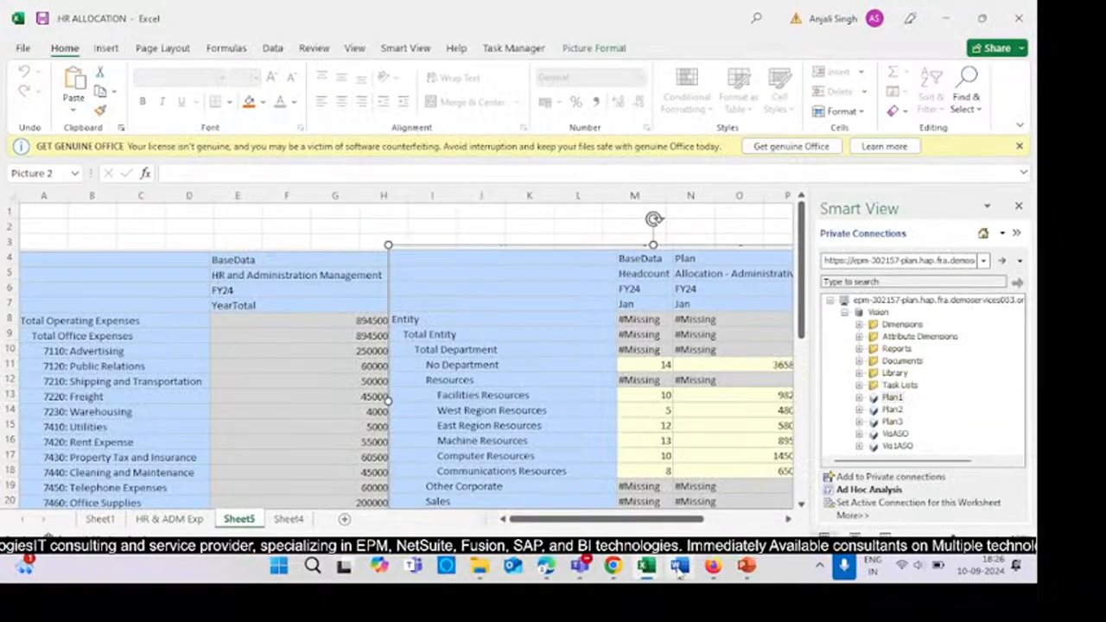
- Switch to the TRACKER FOR BR workbook and scroll through the business rules topic list
mouse_move(635, 577)
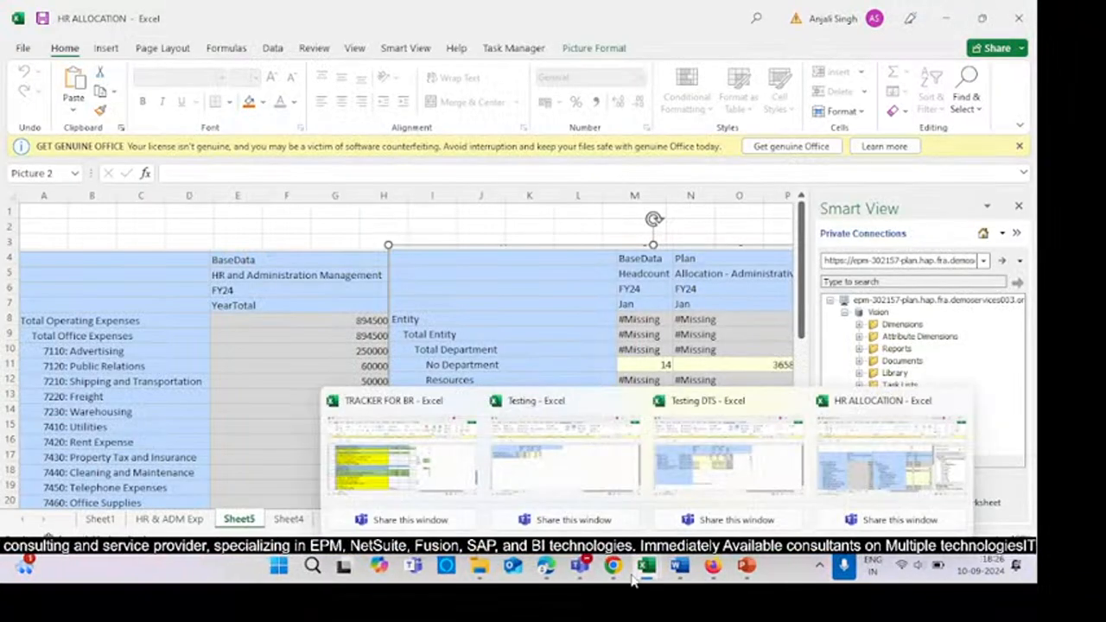
click(380, 458)
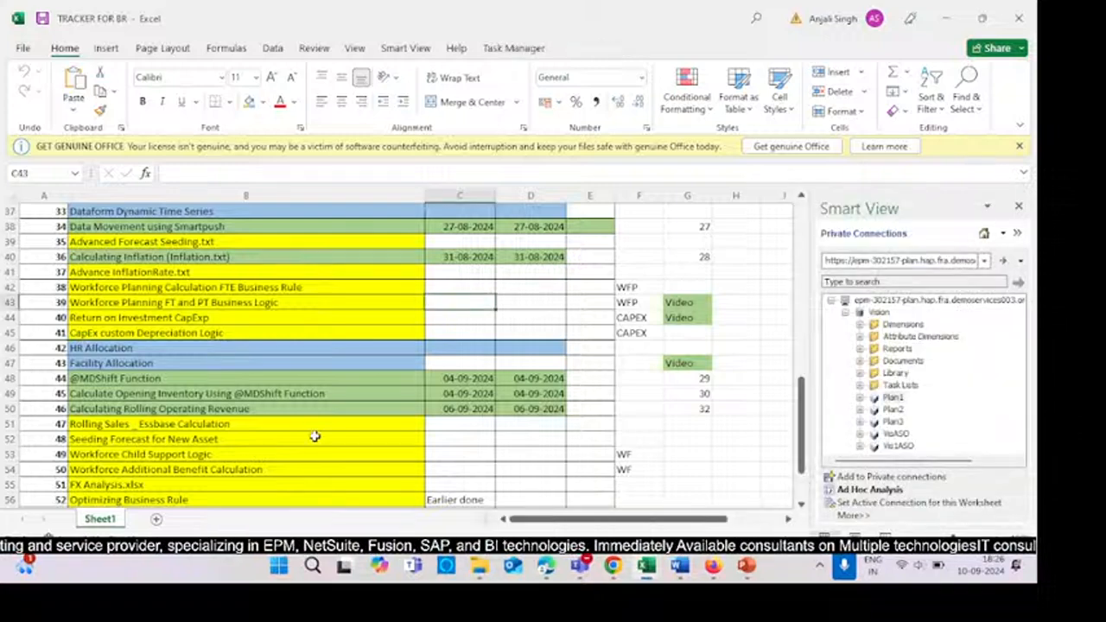
scroll(316, 432, up, 7)
scroll(317, 429, up, 6)
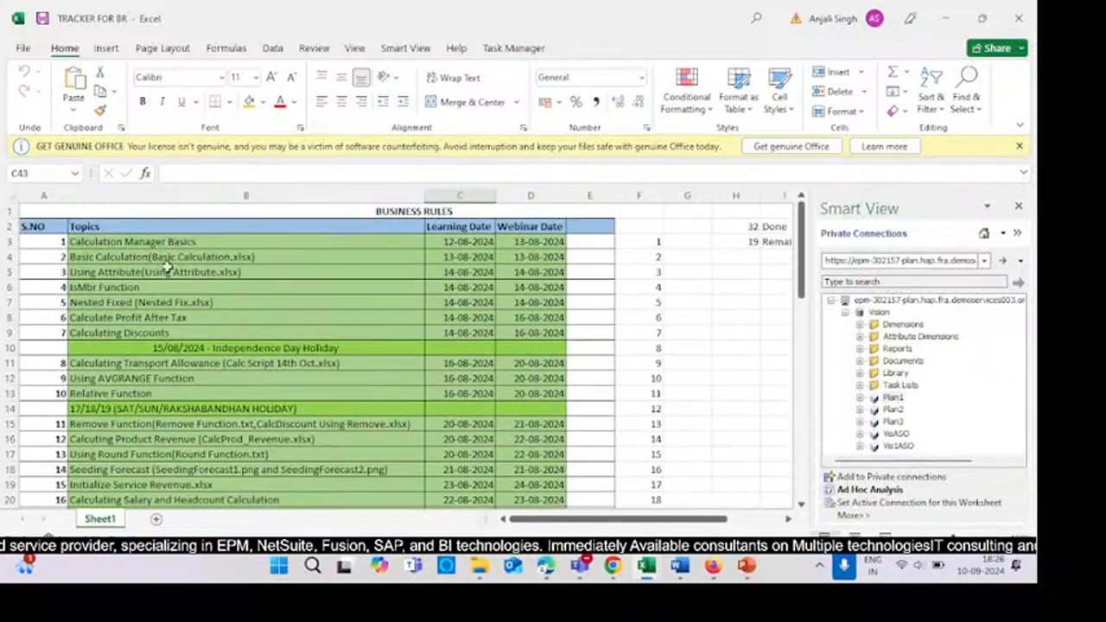
scroll(488, 442, down, 8)
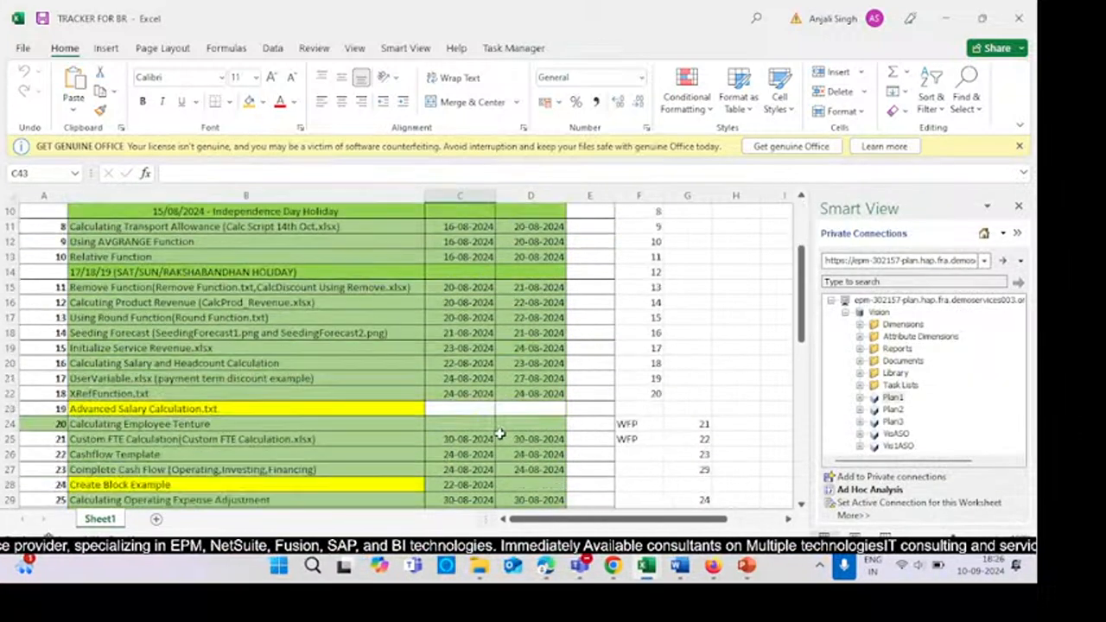
scroll(488, 444, up, 2)
scroll(605, 389, down, 3)
click(733, 318)
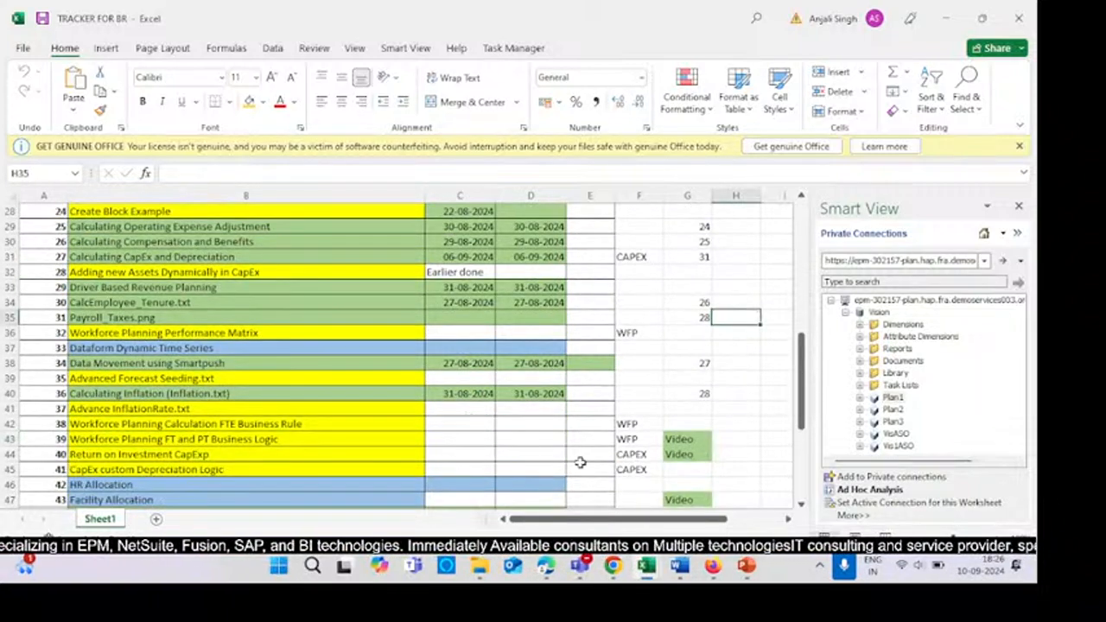
- Switch to the Teams meeting window, mute the microphone and stop screen sharing
click(646, 566)
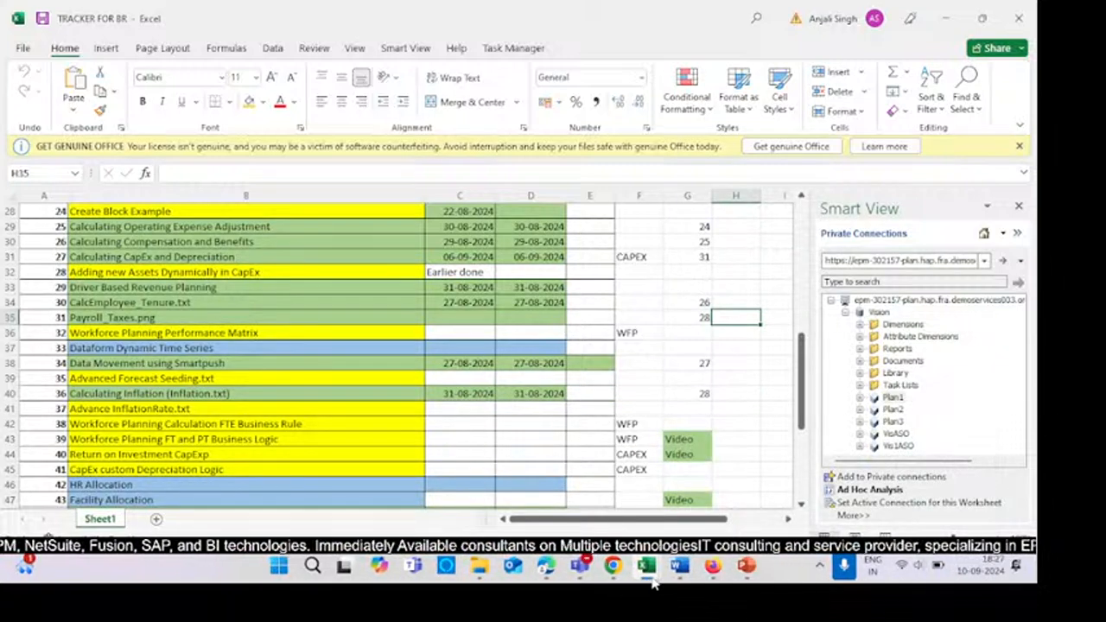
mouse_move(641, 588)
mouse_move(548, 575)
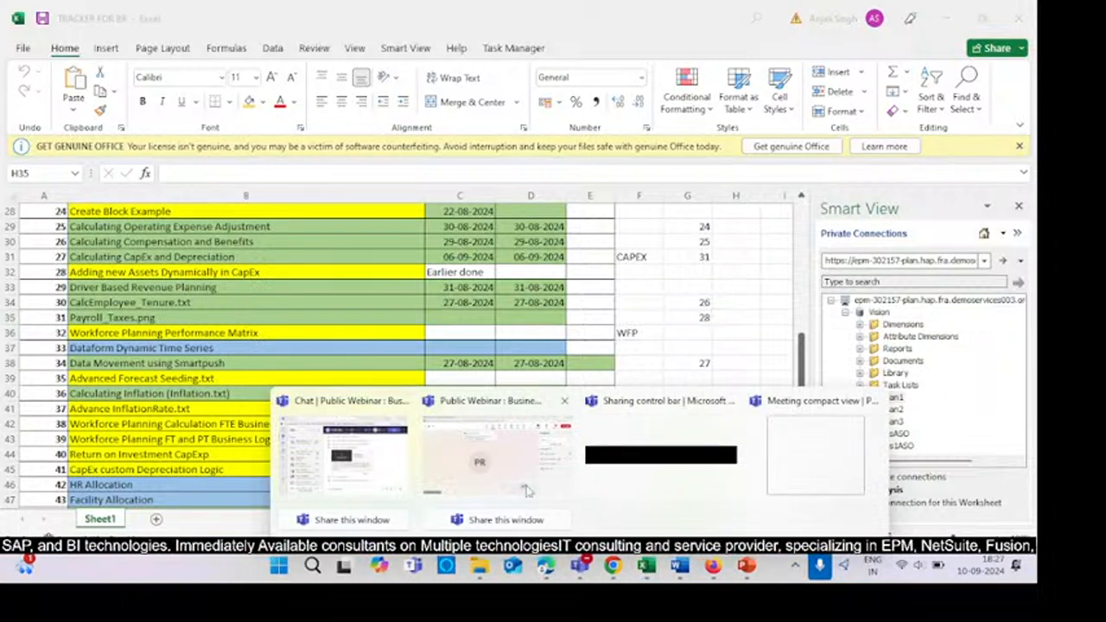
click(527, 491)
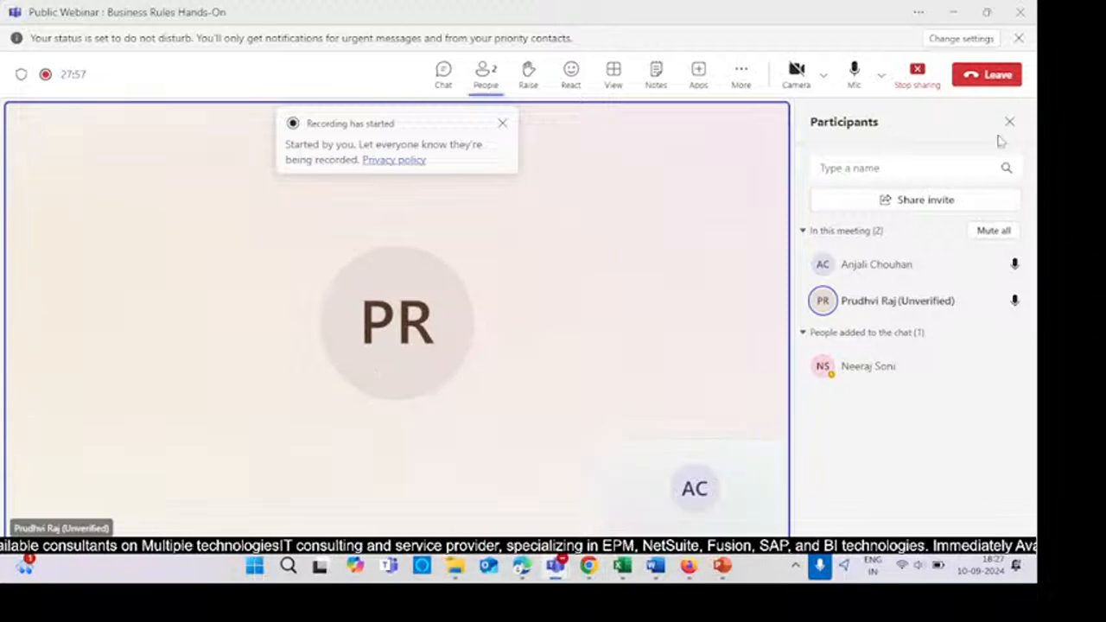
click(860, 80)
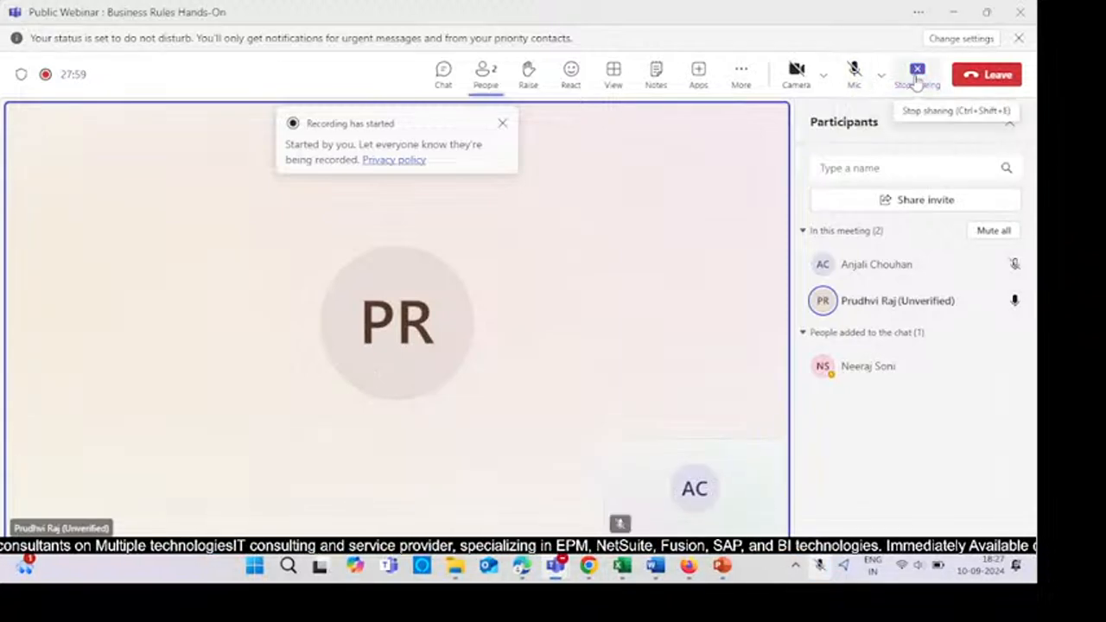
click(917, 76)
- Stop the meeting recording and leave the Teams meeting
click(753, 62)
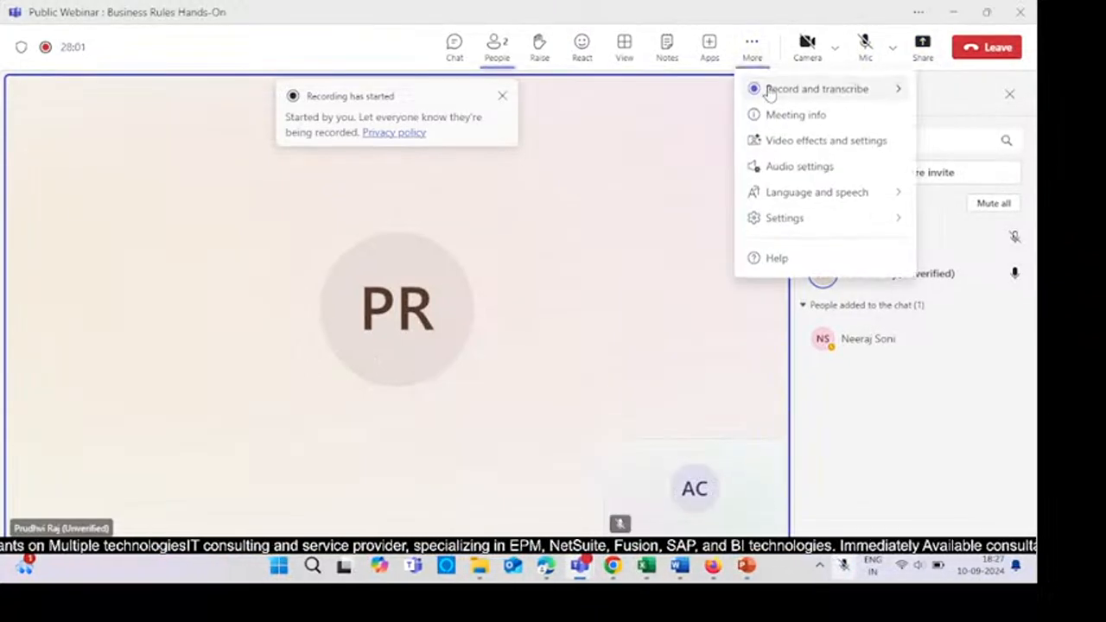
mouse_move(768, 90)
click(698, 95)
click(614, 300)
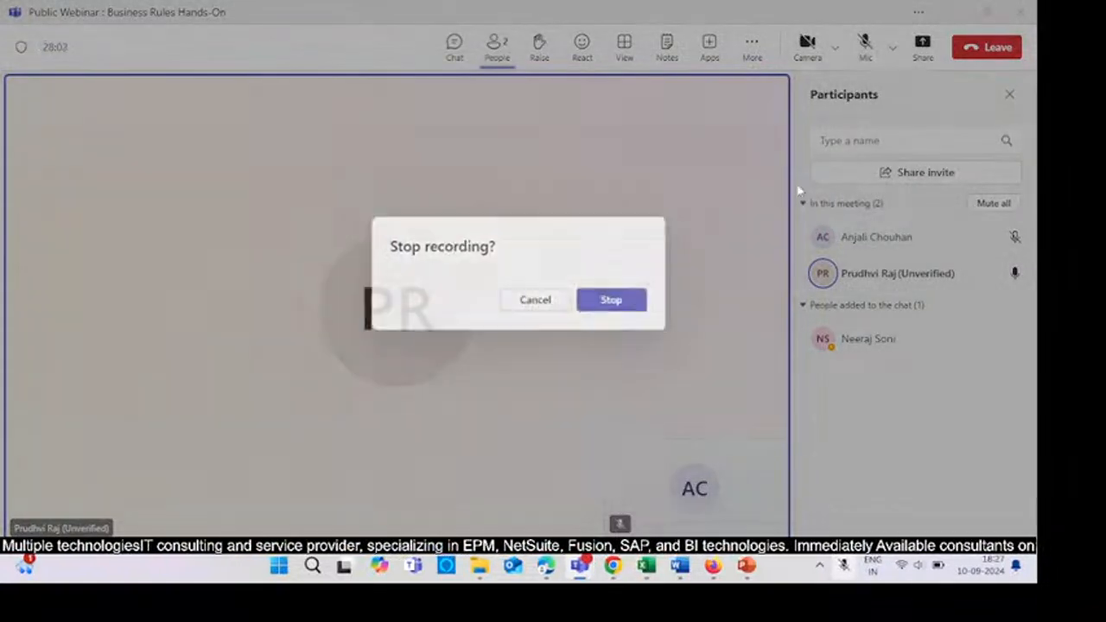
click(984, 49)
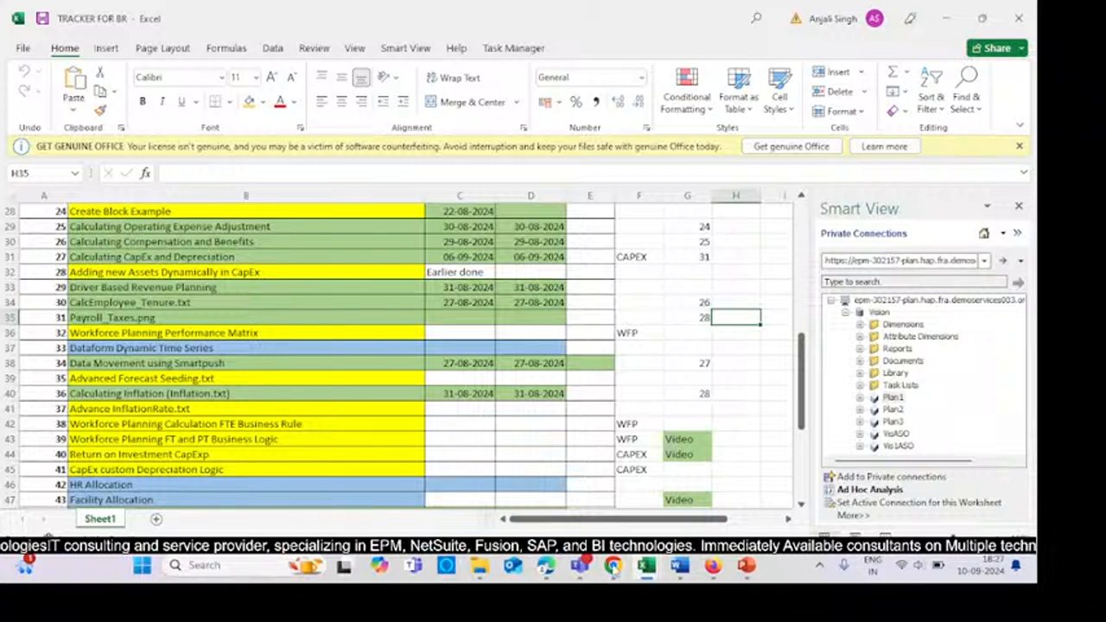
- Switch to YouTube Studio in the browser and end the live stream
mouse_move(555, 572)
click(566, 458)
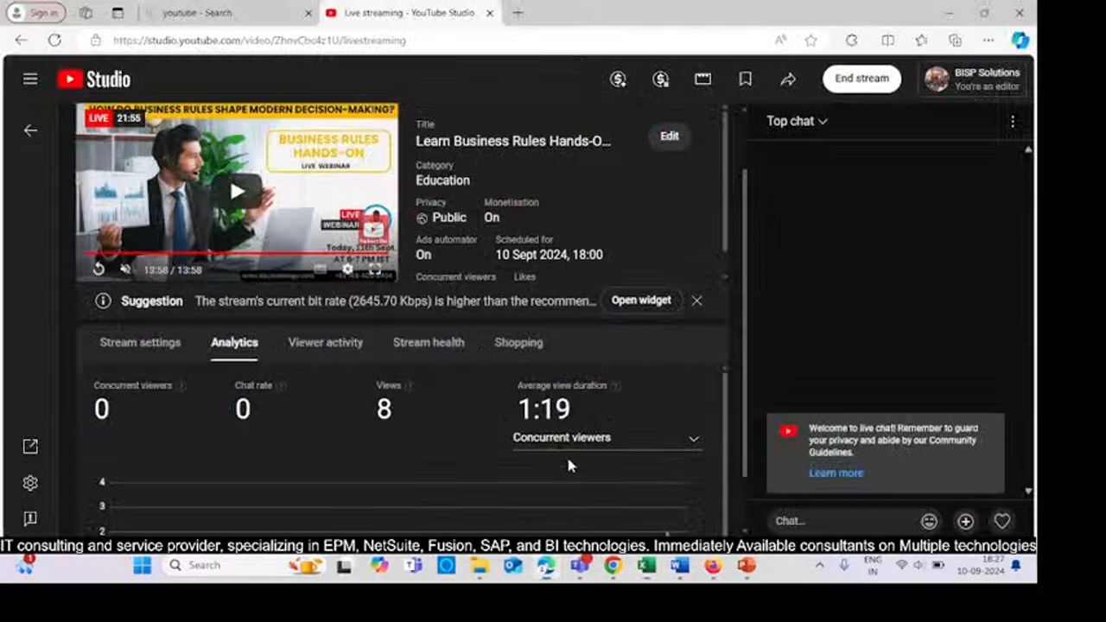
click(857, 79)
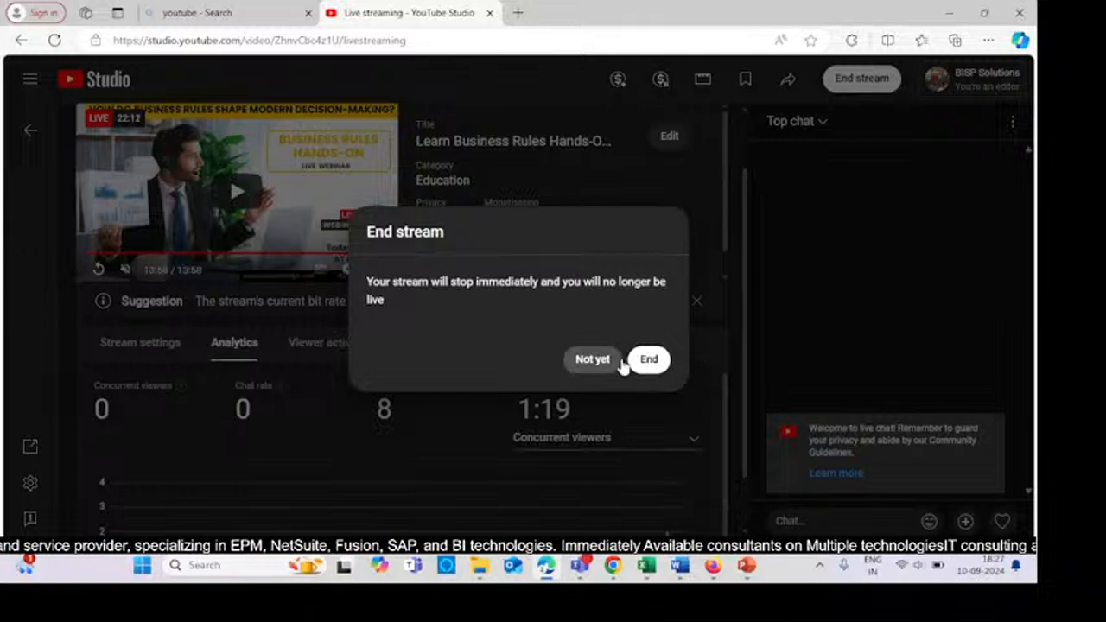
click(652, 364)
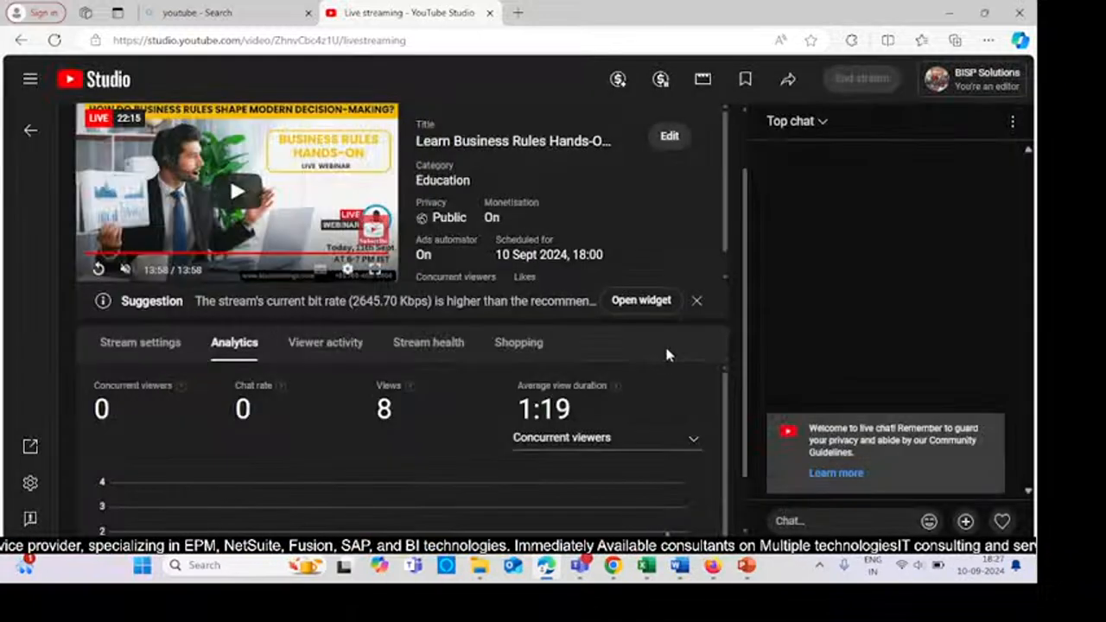